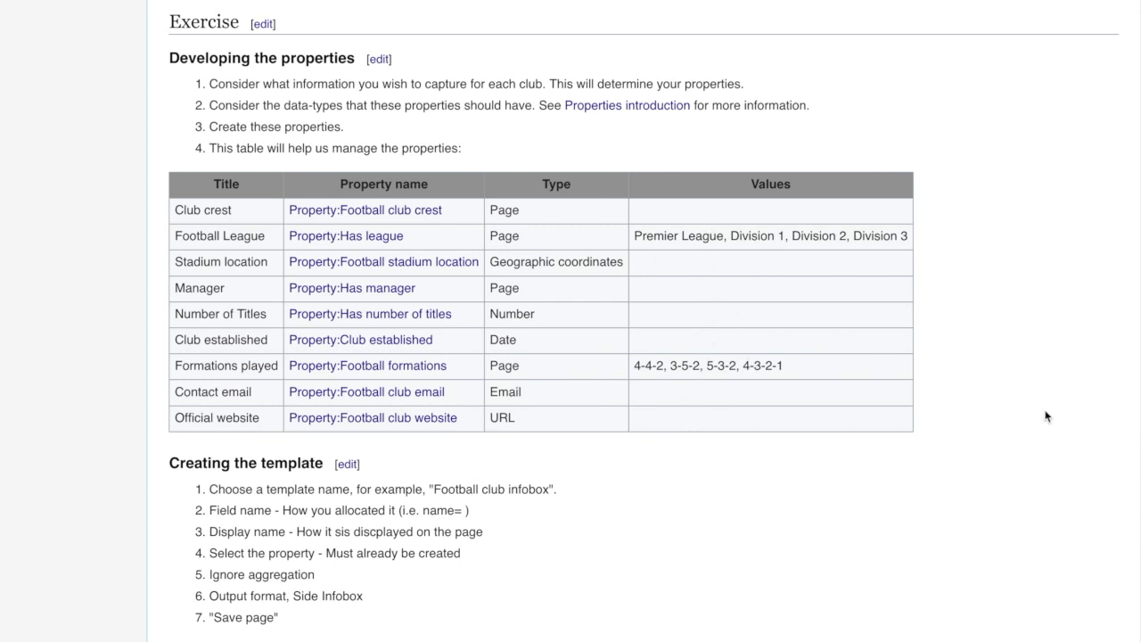
scroll(1137, 301, "up", 1)
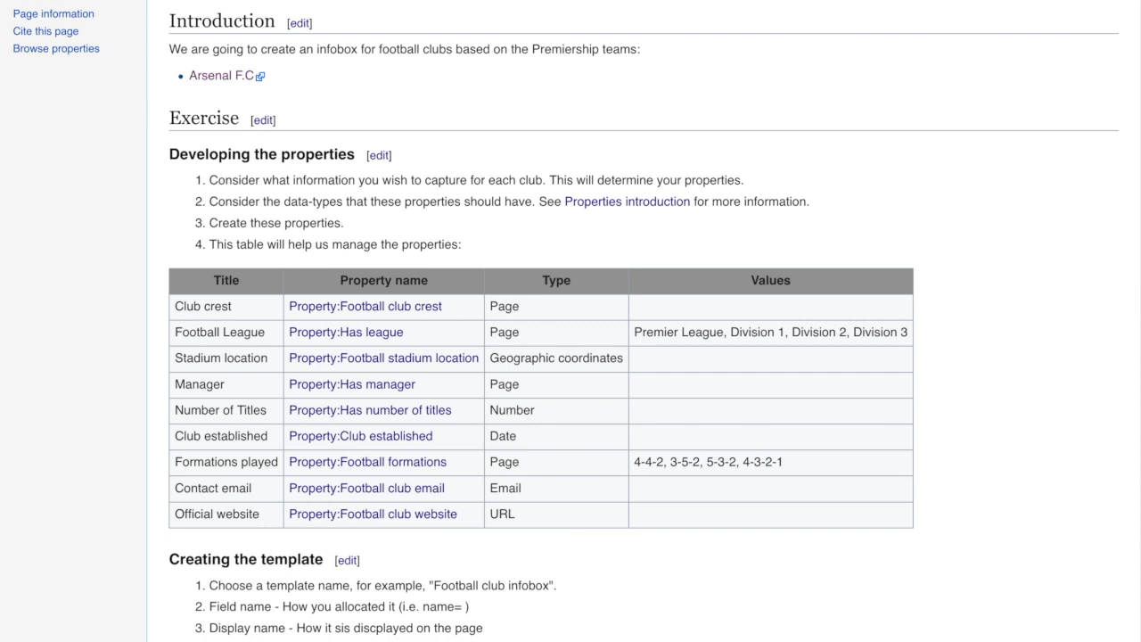
scroll(570, 356, "up", 1)
scroll(570, 356, "down", 1)
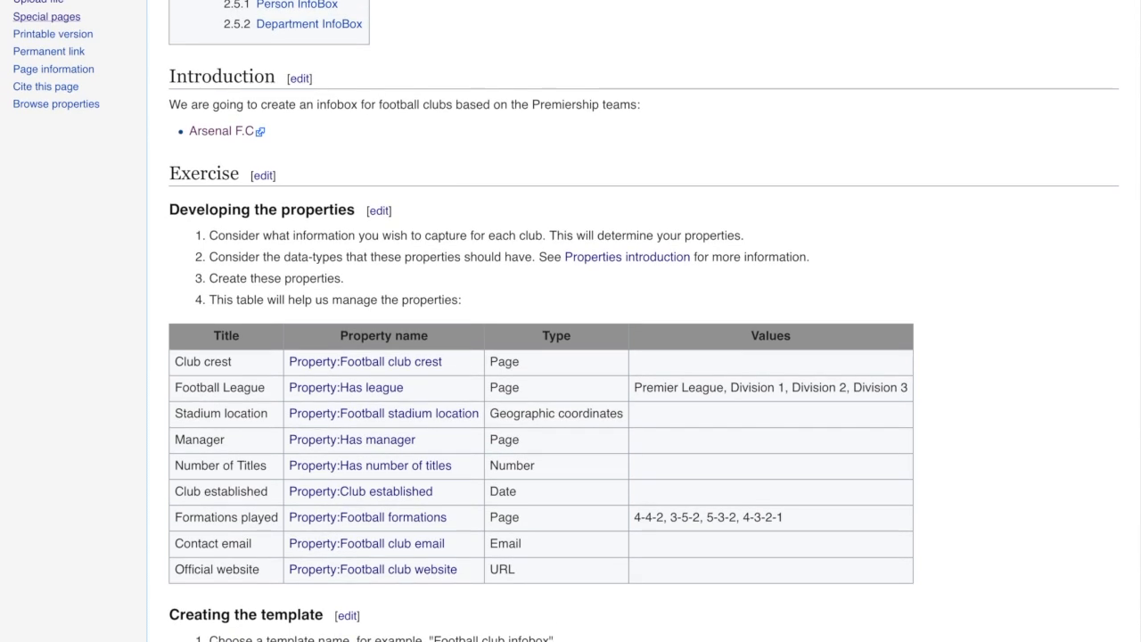
From Special pages, start the Create a template form with Side infobox output format
left_click(49, 18)
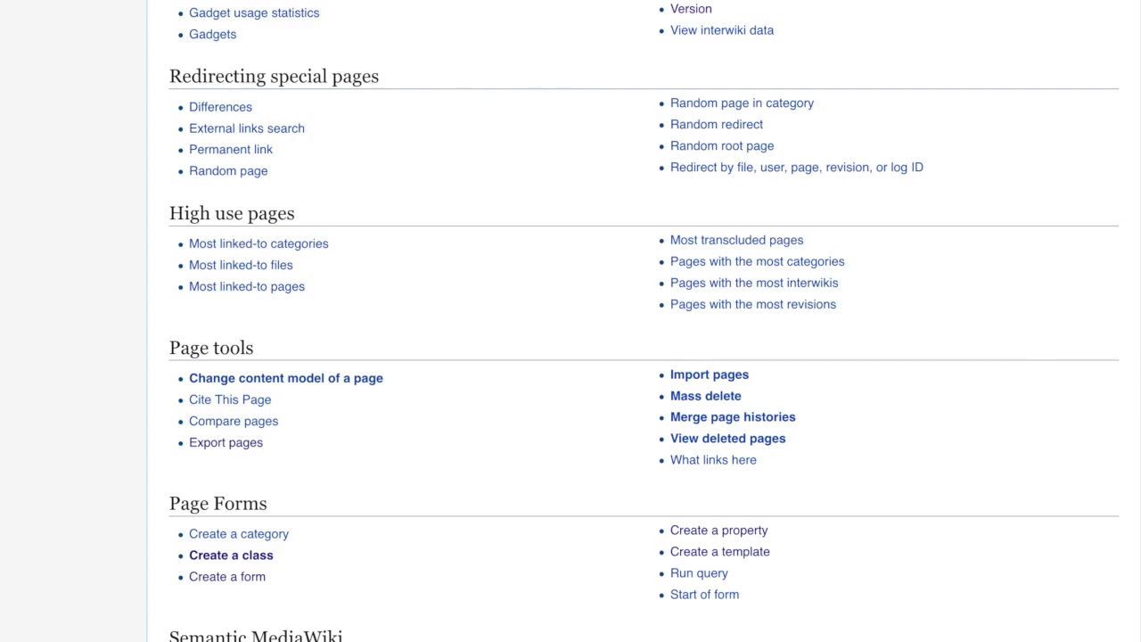
scroll(1123, 204, "up", 5)
scroll(1103, 115, "up", 5)
scroll(1106, 61, "up", 2)
scroll(1106, 60, "down", 2)
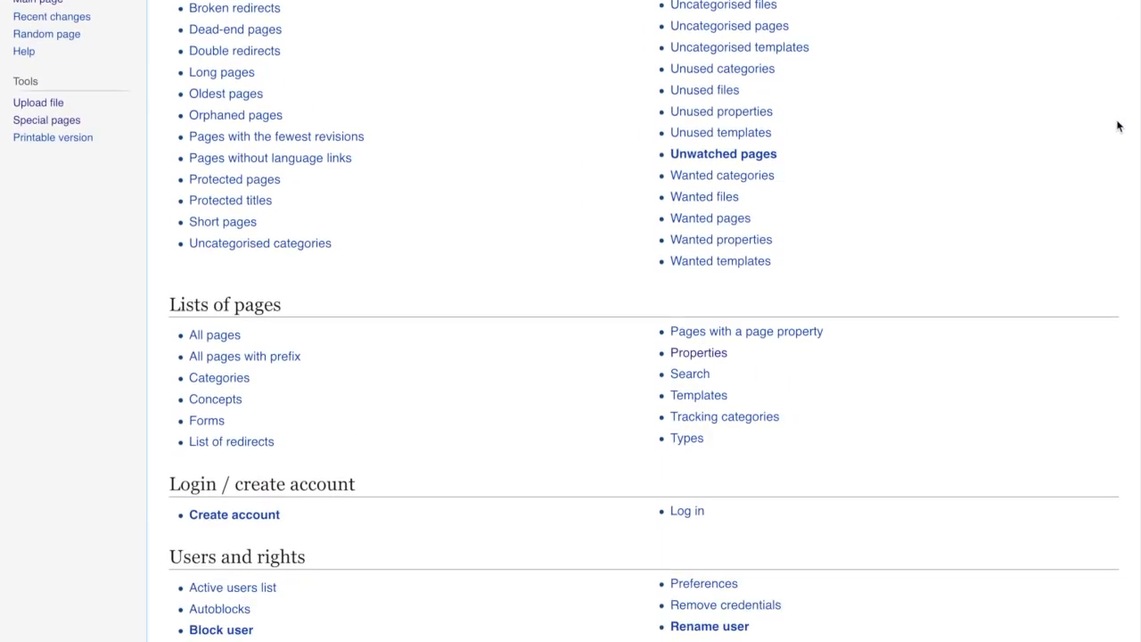
scroll(1117, 124, "down", 10)
scroll(1135, 293, "down", 3)
scroll(1136, 351, "down", 5)
scroll(1136, 436, "down", 2)
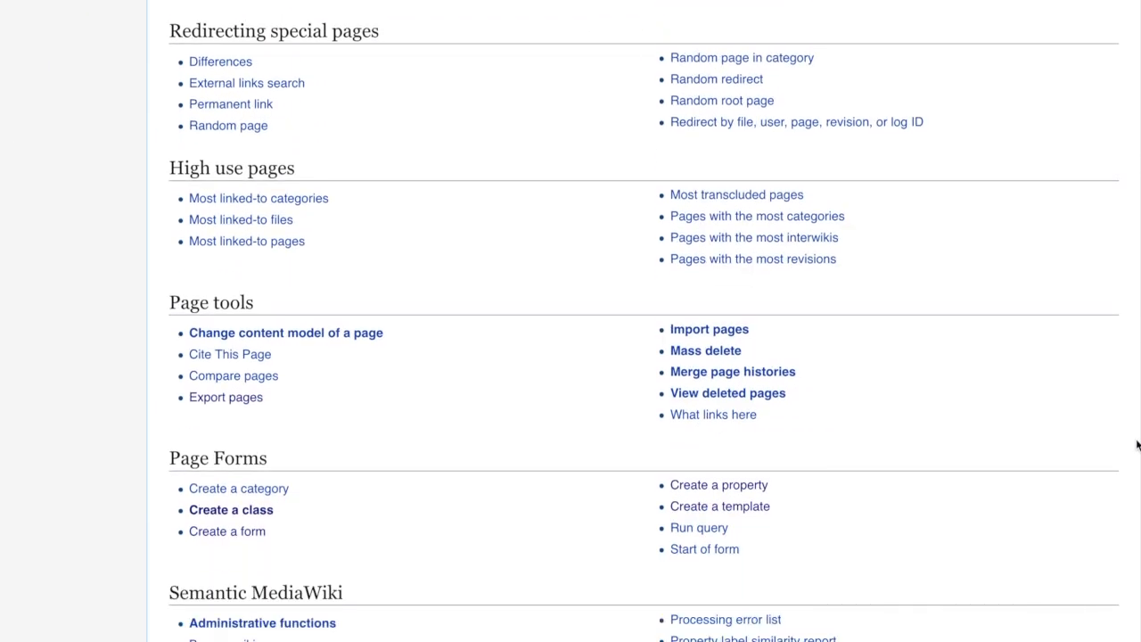
scroll(1136, 468, "down", 3)
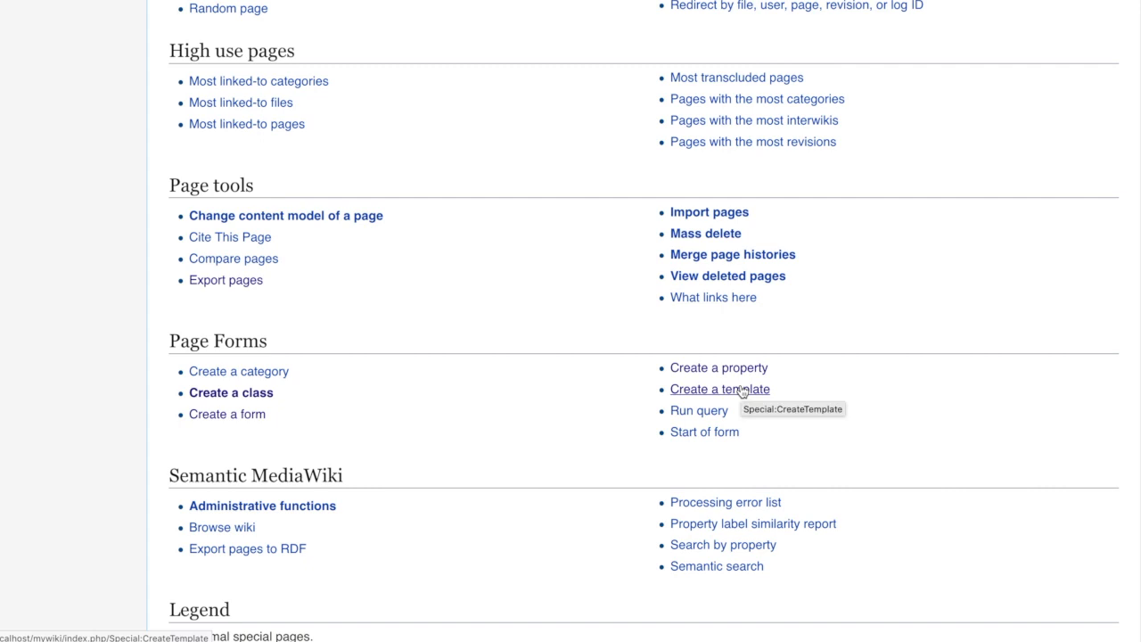
left_click(743, 392)
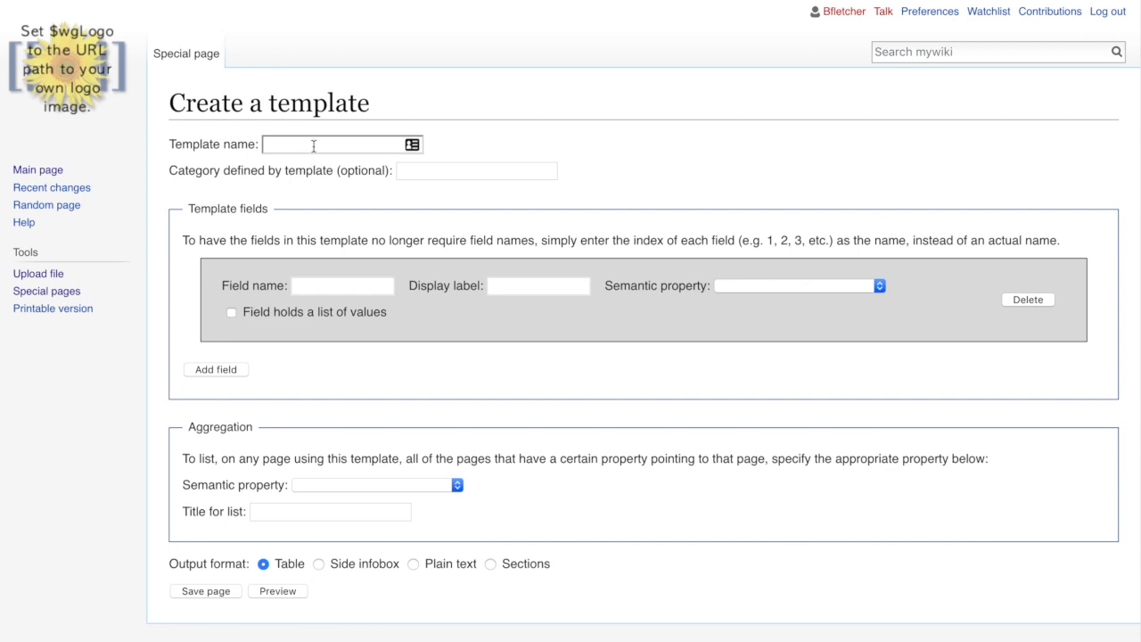
left_click(318, 564)
type("F")
type("ootbal")
type("l clu")
type("b info")
type("box")
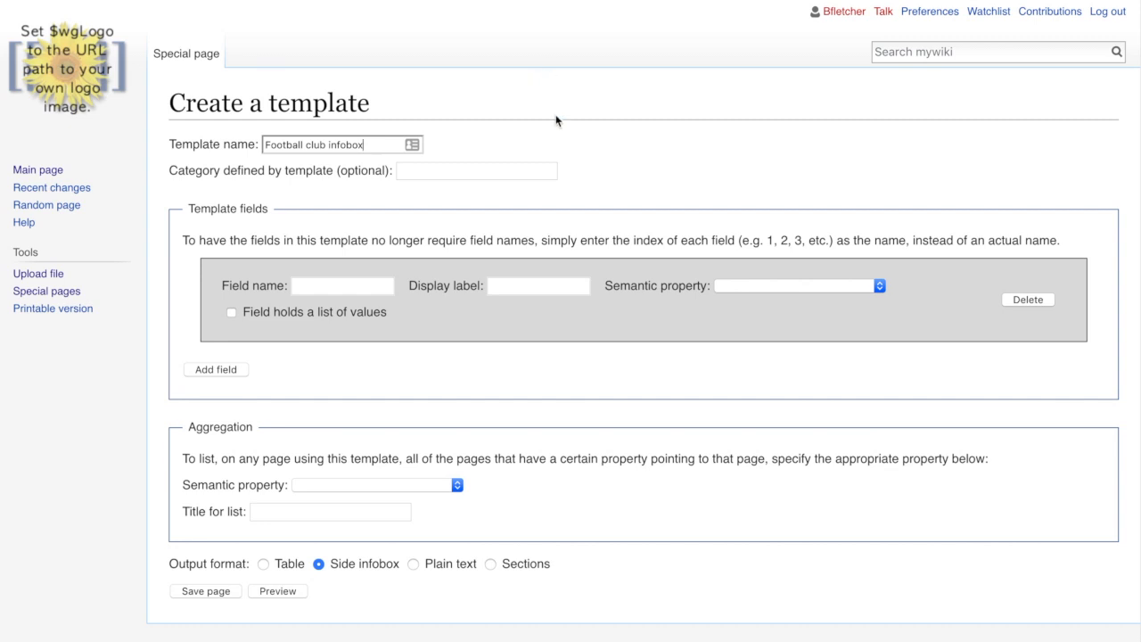
Name the template Football club infobox and give it the category Football club
left_click(457, 173)
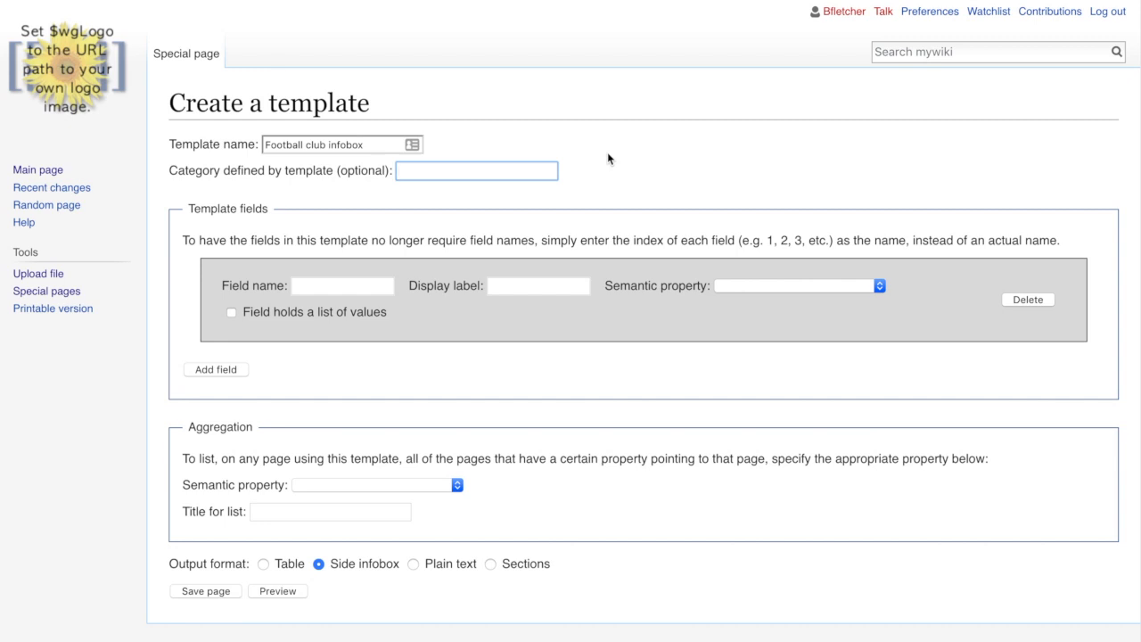
type("F")
type("oot")
type("ball clu")
type("b")
left_click(701, 191)
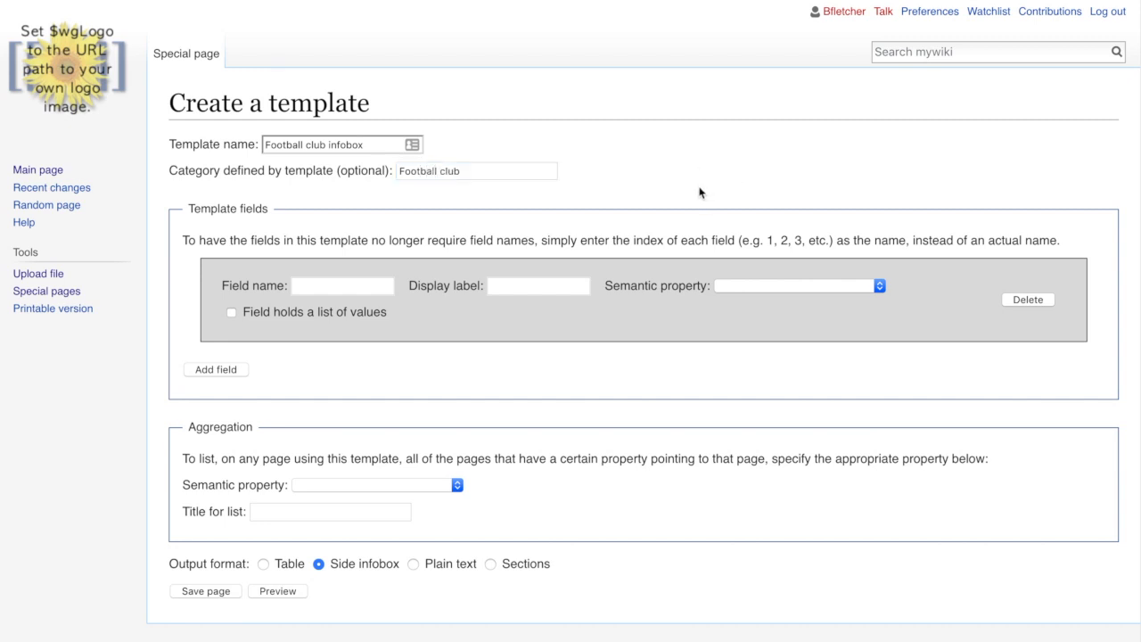
scroll(570, 321, "down", 2)
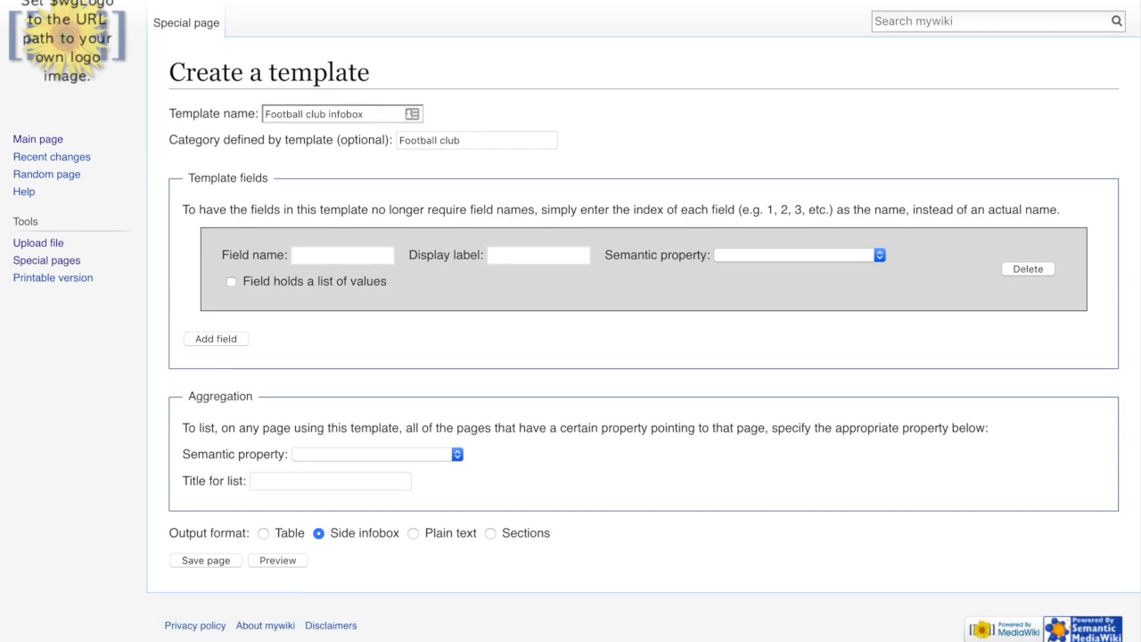
left_click(348, 233)
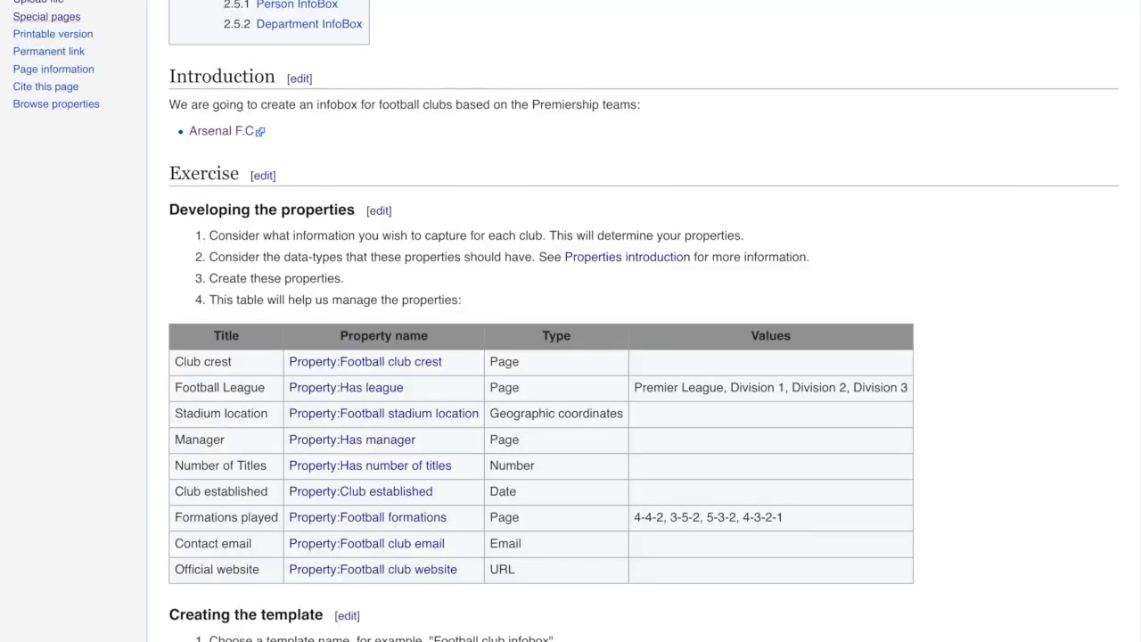
scroll(1107, 96, "down", 2)
scroll(1107, 96, "down", 2)
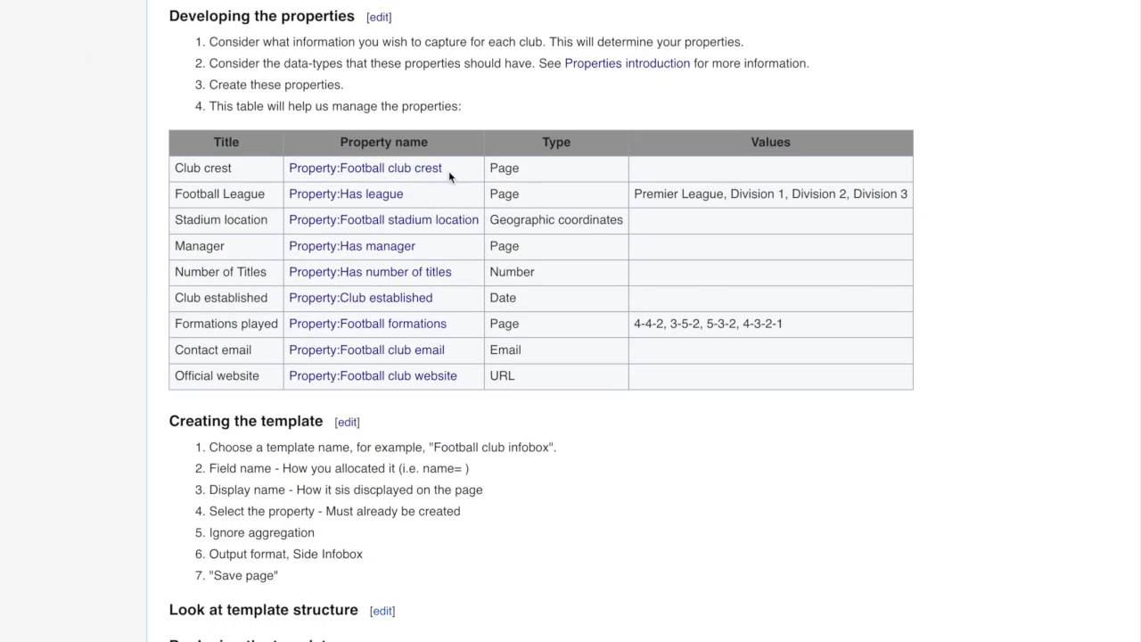
left_click_drag(444, 169, 342, 180)
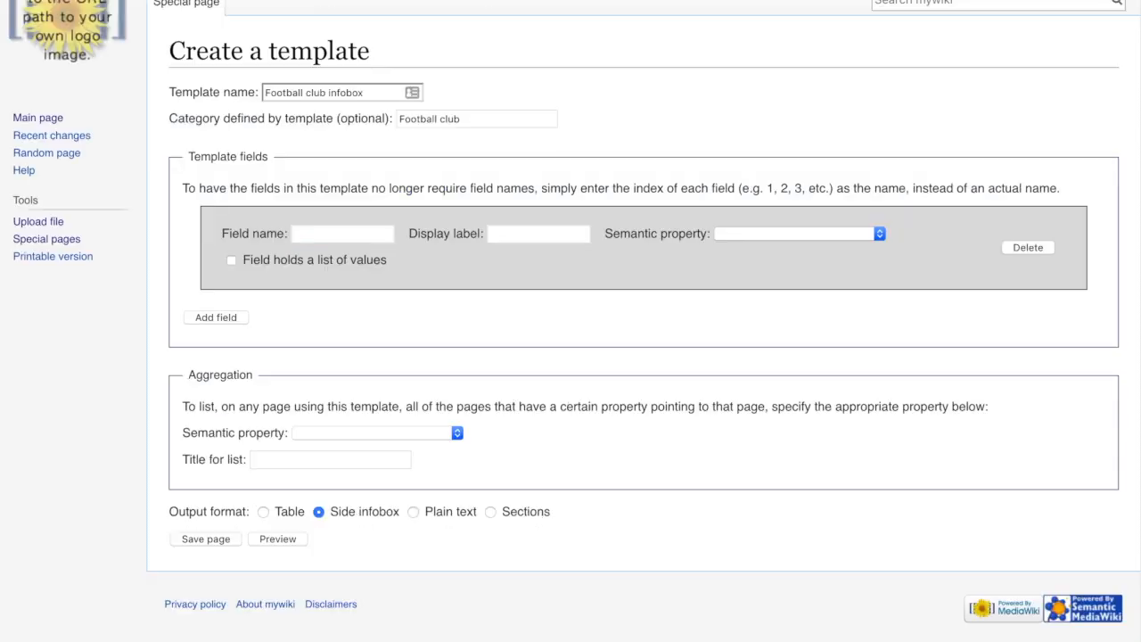
Define the Crest field labelled Football Crest, tied to the Football club crest property
left_click(790, 232)
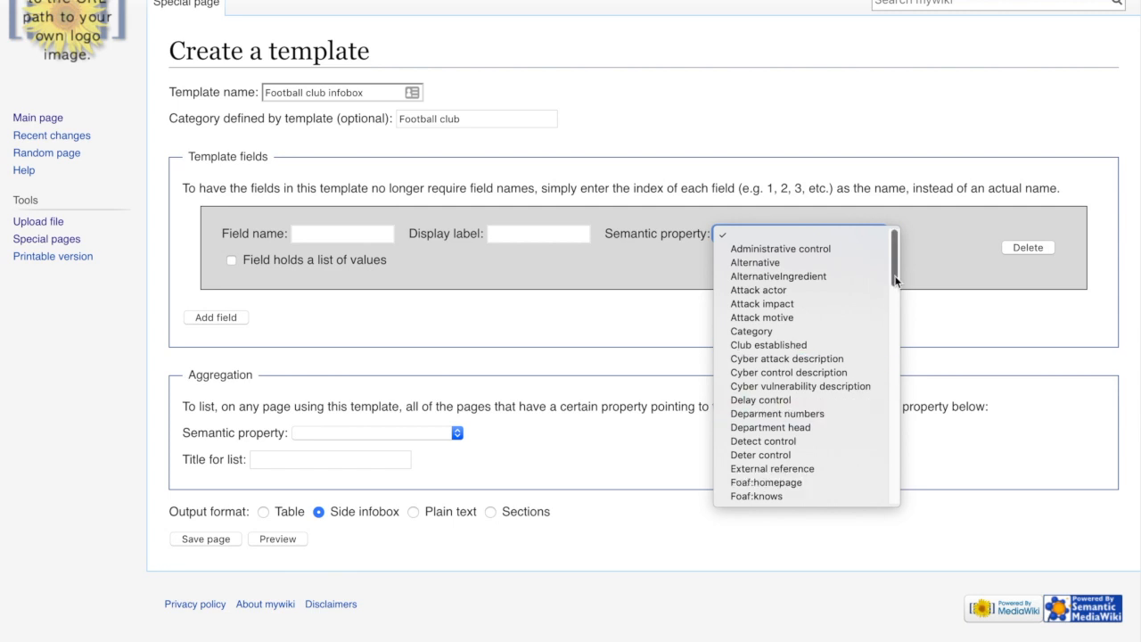
left_click_drag(896, 282, 891, 340)
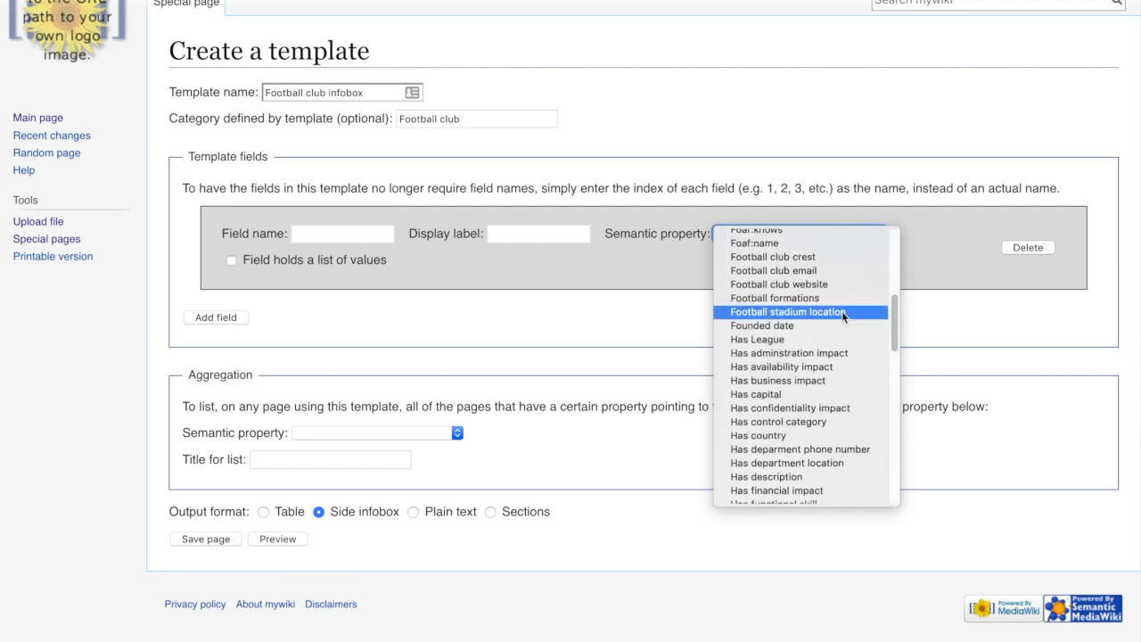
left_click(827, 256)
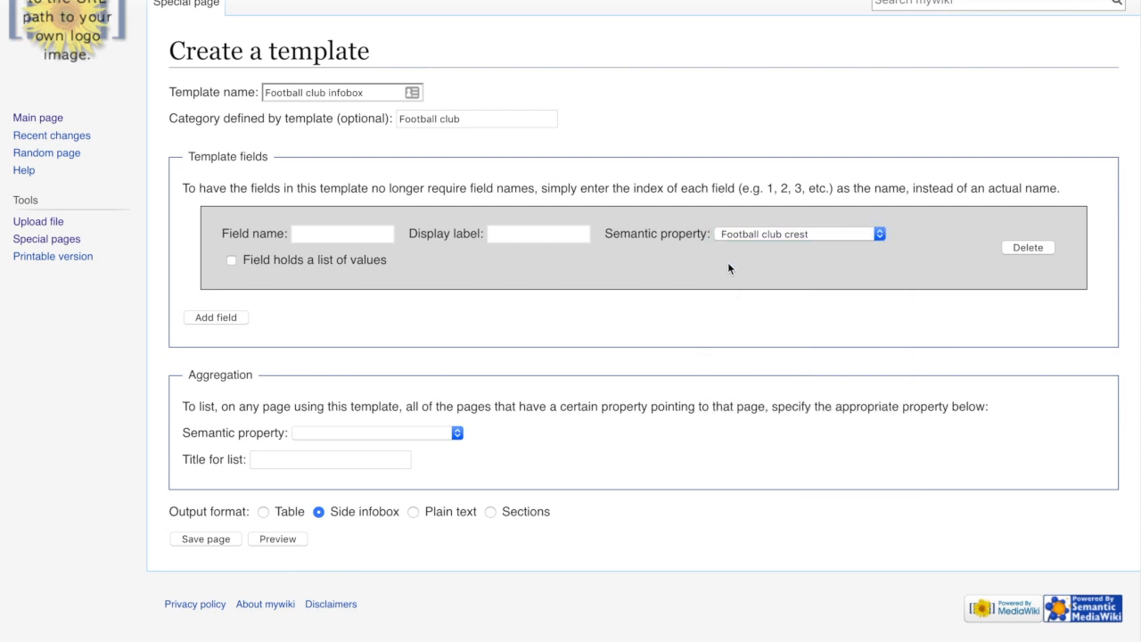
left_click(332, 233)
type("C")
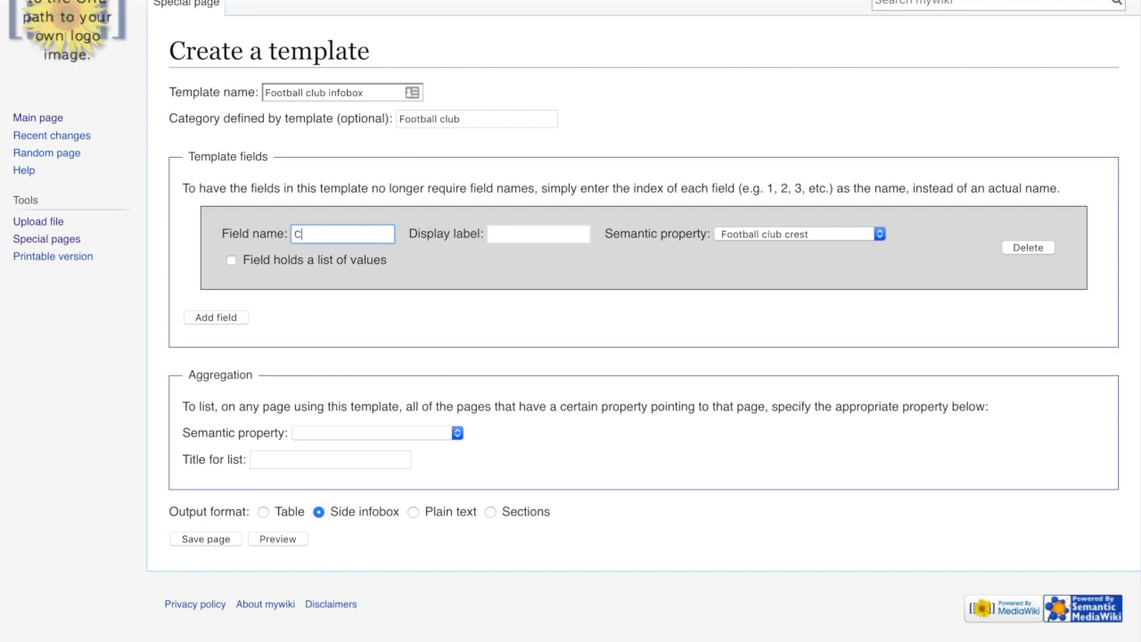
type("rest")
left_click(539, 240)
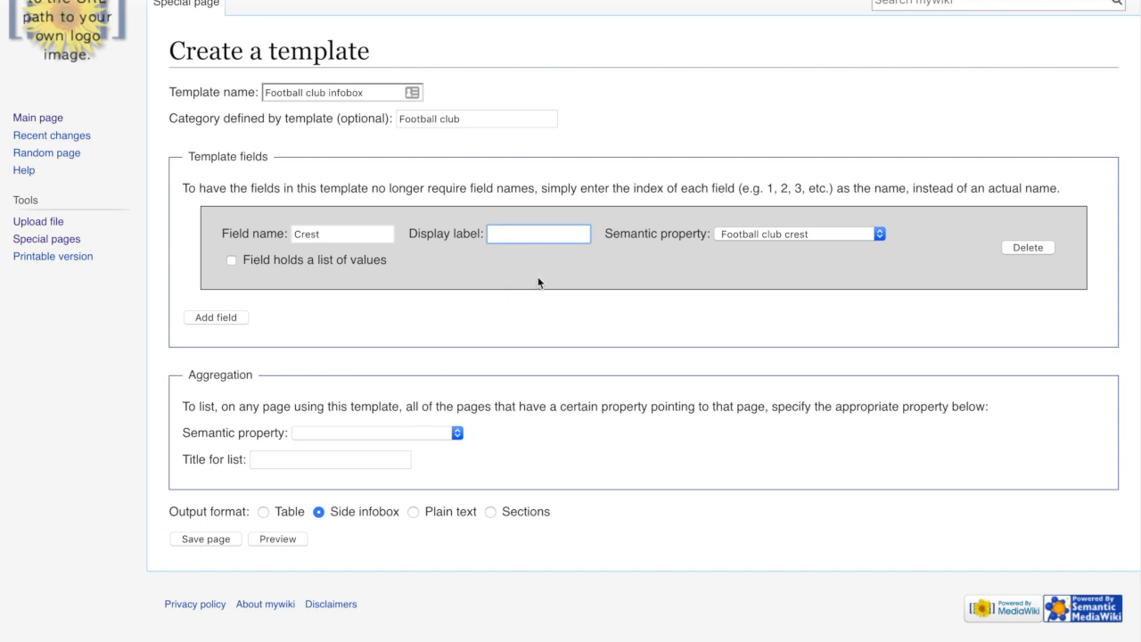
type("Crest")
double_click(523, 234)
type("Football Cre")
type("st")
Toggle the Crest field's list-of-values option and leave it holding a single value
left_click(230, 260)
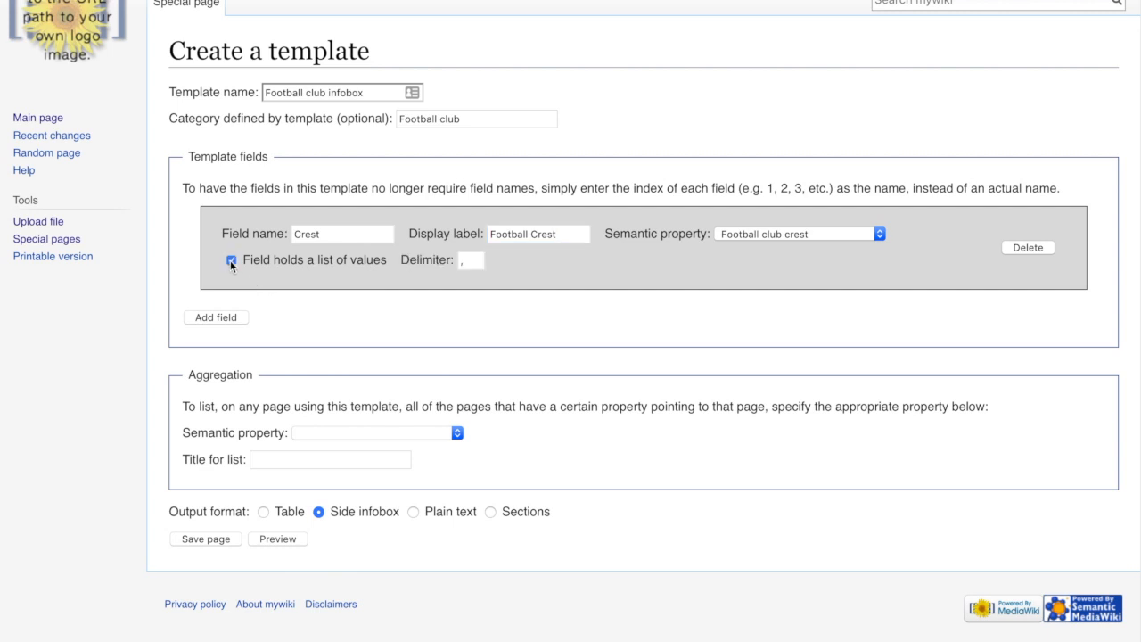
left_click(230, 261)
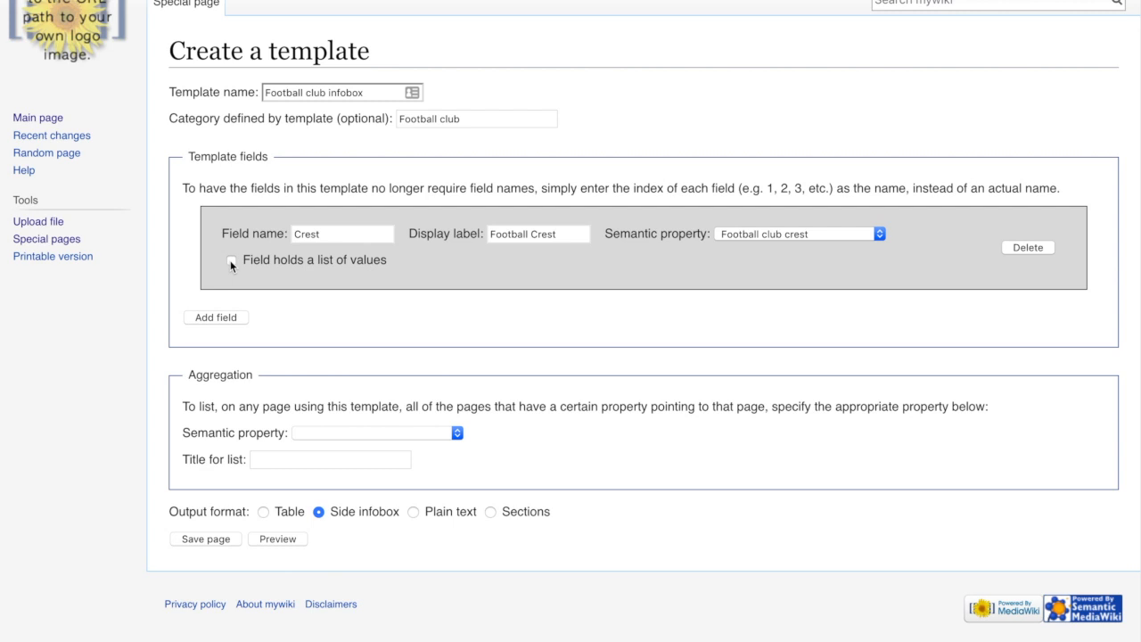
left_click(230, 260)
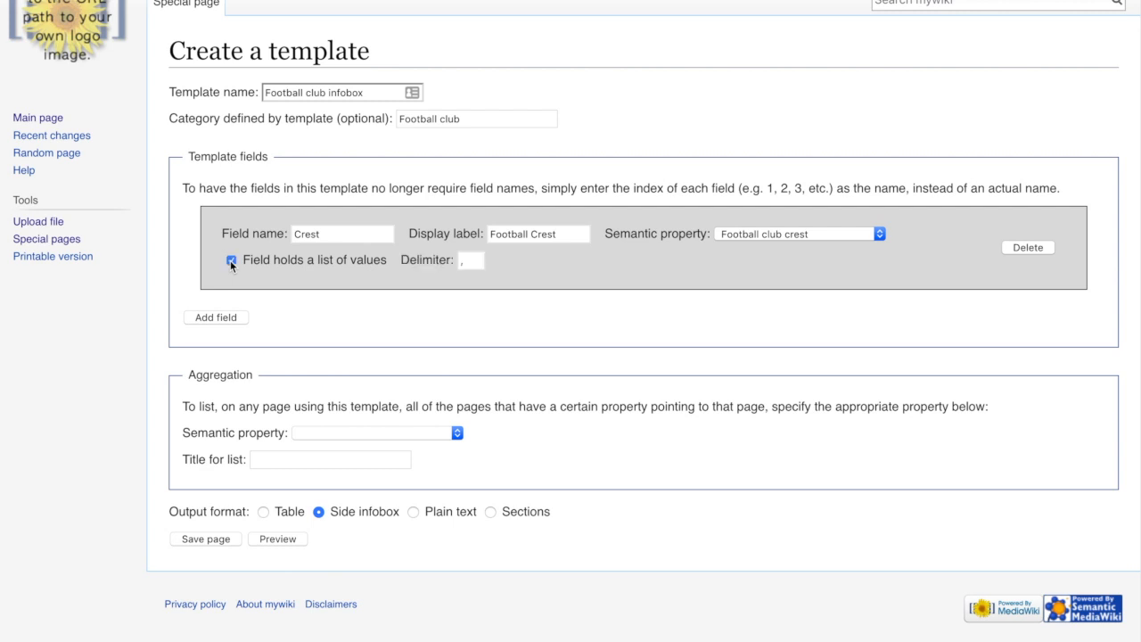
left_click(474, 263)
left_click(231, 260)
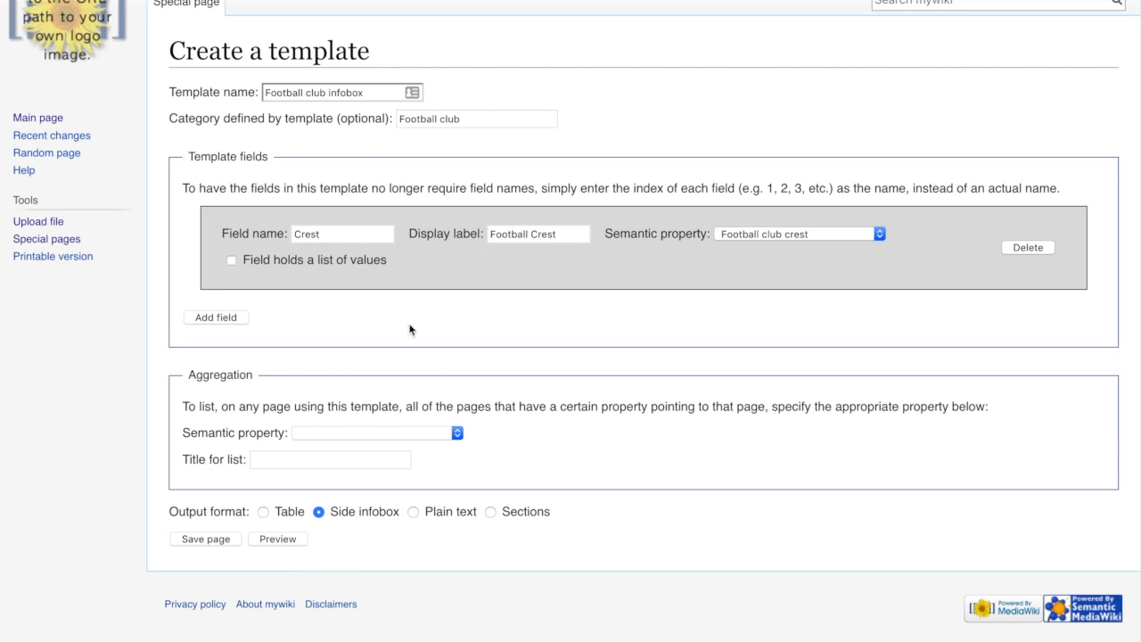
Add field rows for League through Website and remove the extra empty row
left_click(218, 319)
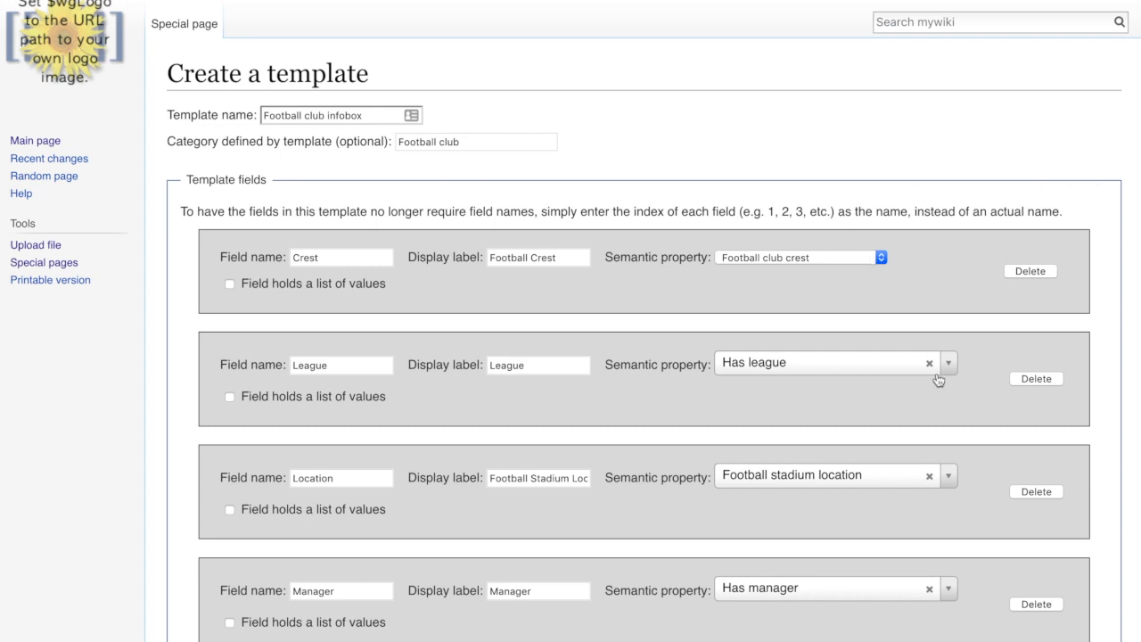
scroll(1113, 205, "down", 2)
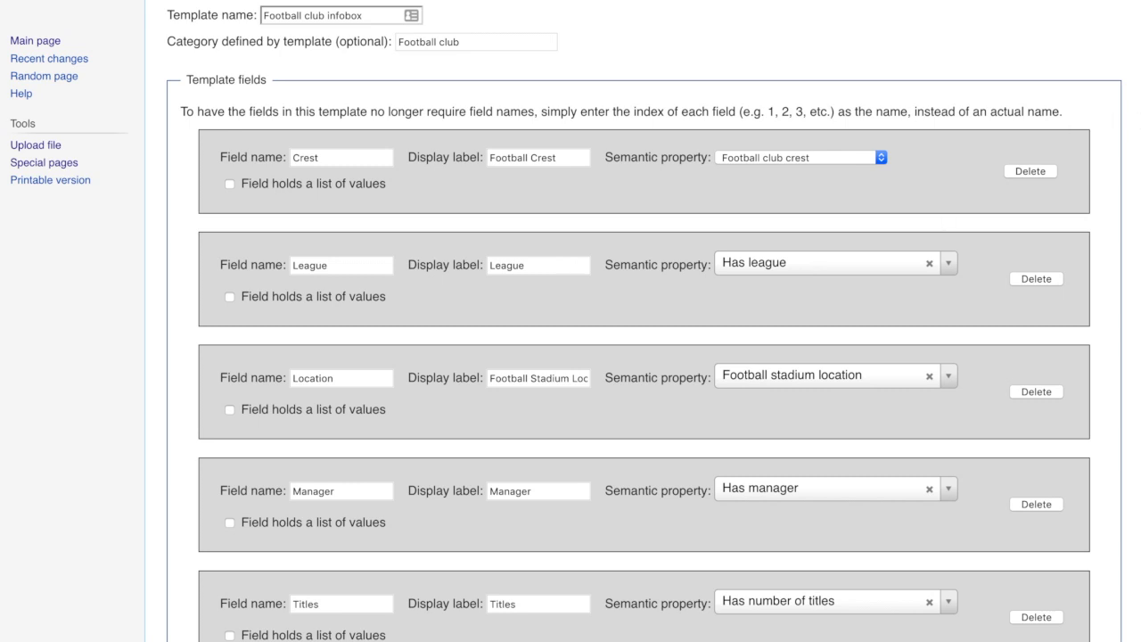
scroll(570, 357, "down", 1)
scroll(570, 356, "down", 2)
scroll(571, 357, "down", 1)
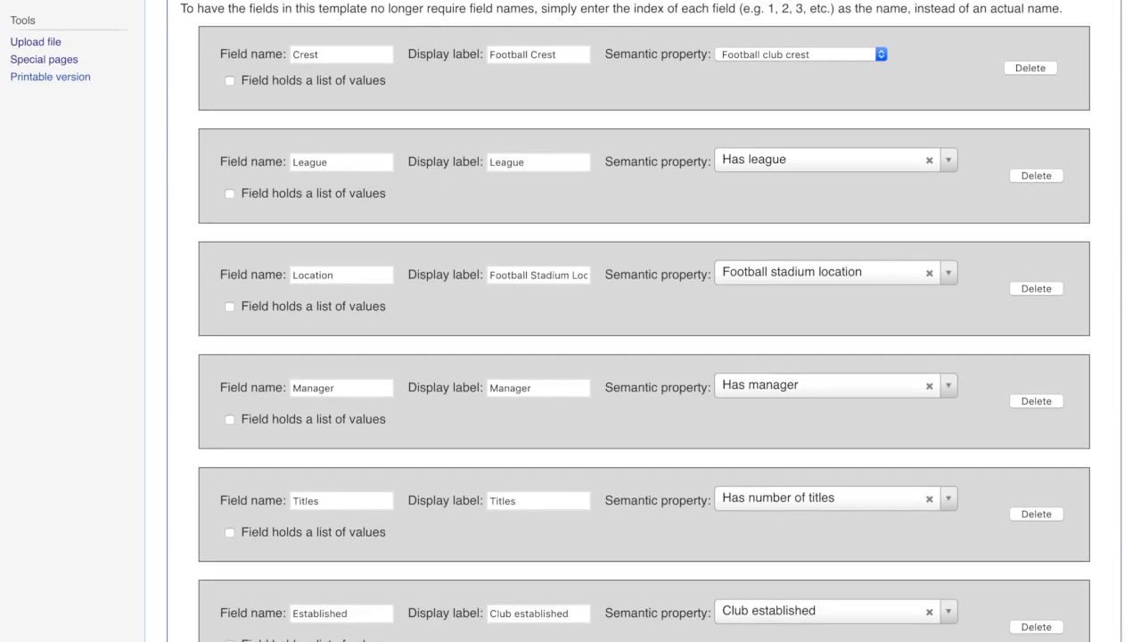
scroll(571, 357, "down", 1)
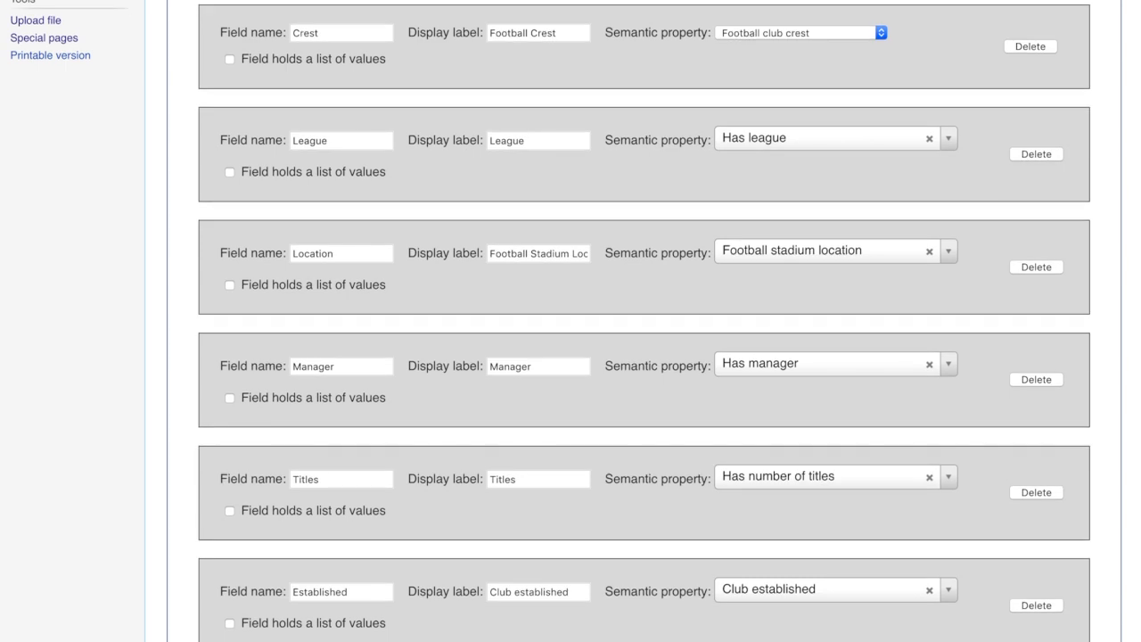
scroll(570, 357, "down", 1)
scroll(570, 357, "down", 1)
scroll(570, 357, "down", 1)
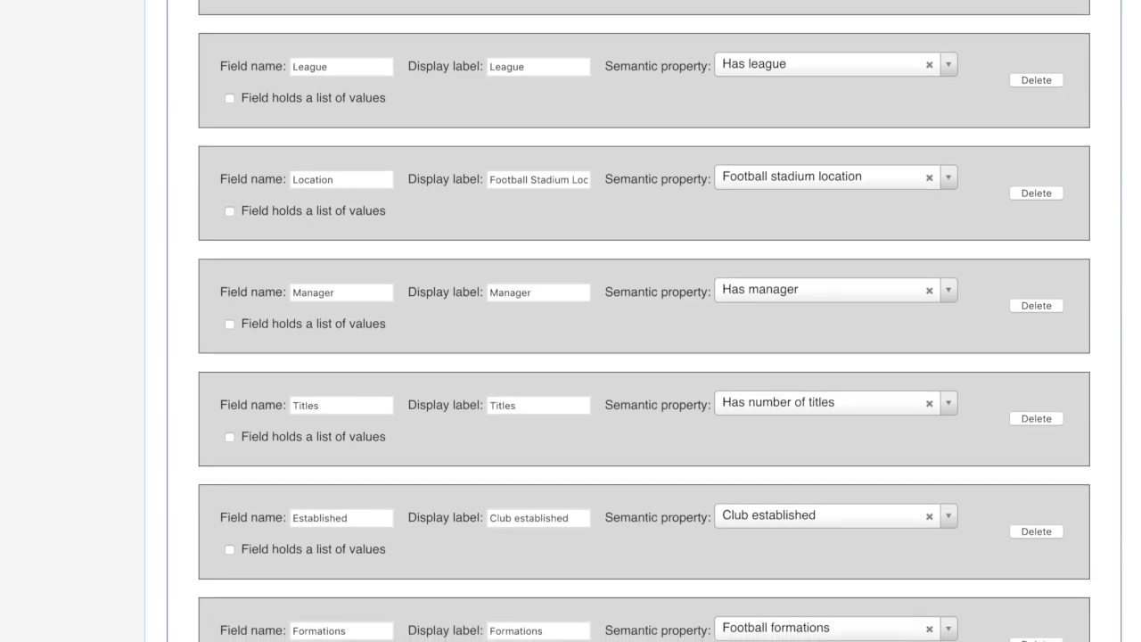
scroll(570, 357, "down", 2)
scroll(570, 357, "down", 2)
scroll(570, 356, "down", 2)
scroll(570, 356, "down", 1)
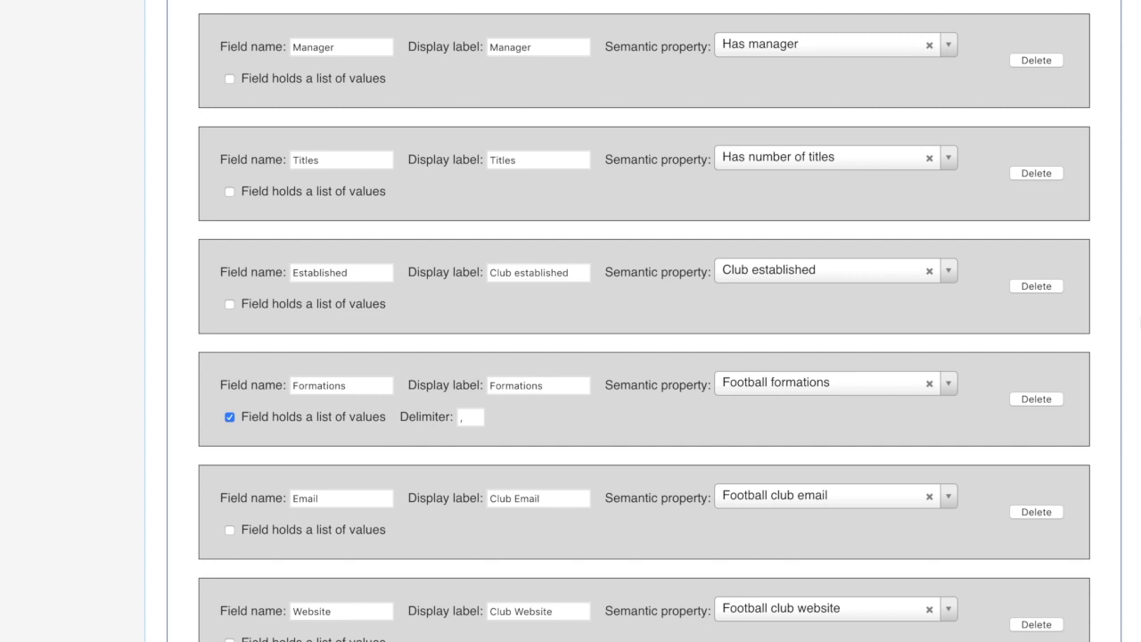
scroll(643, 356, "down", 1)
scroll(278, 533, "down", 2)
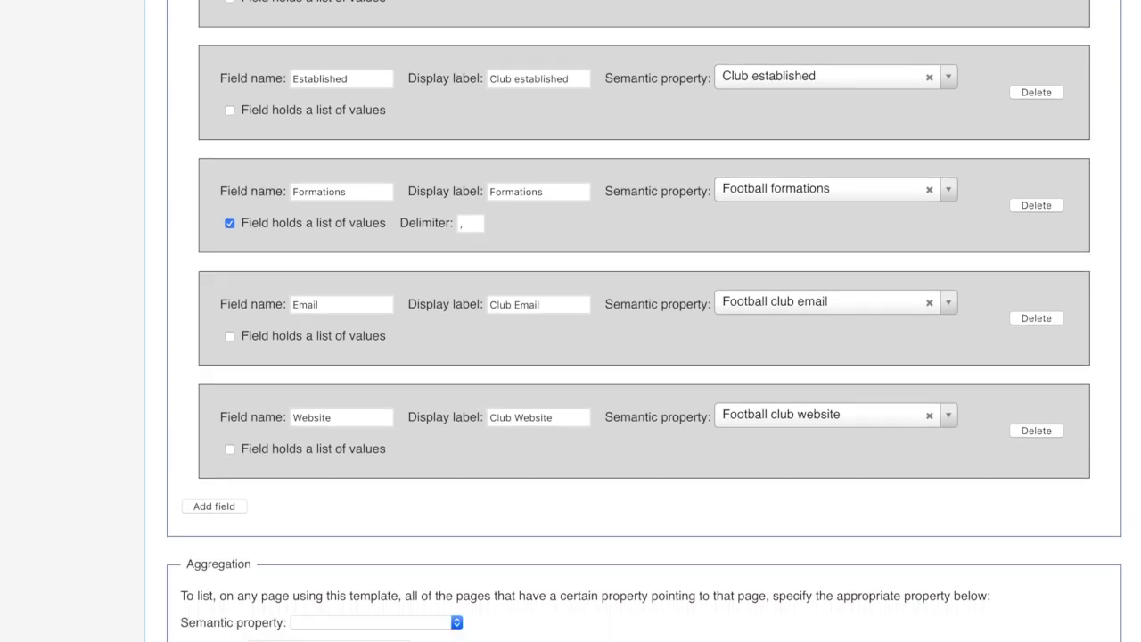
left_click(210, 506)
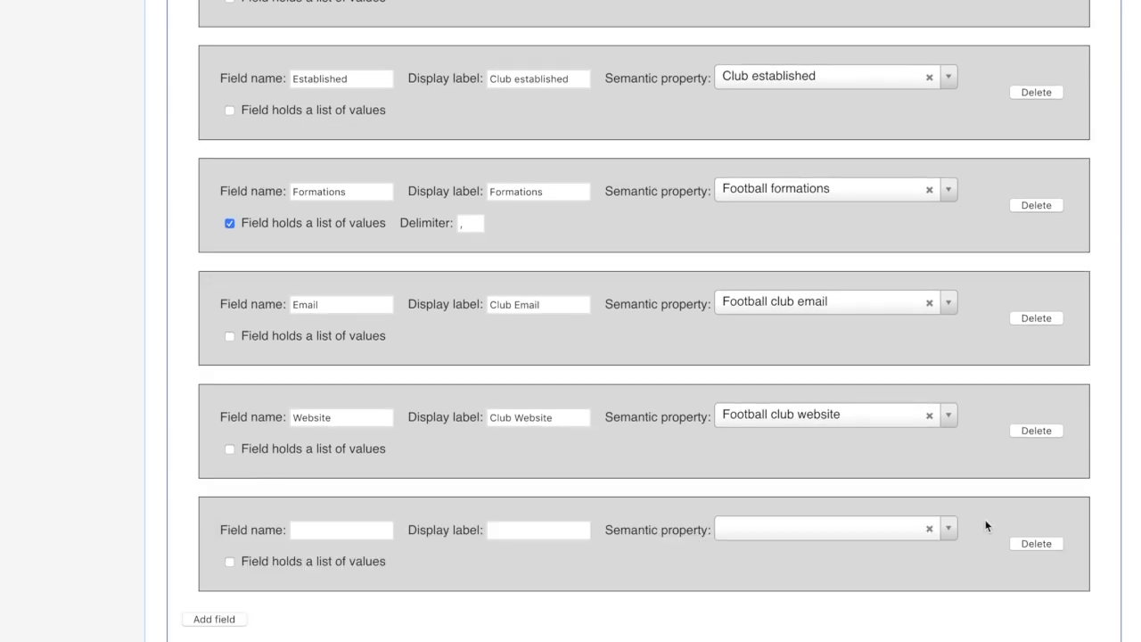
left_click(793, 536)
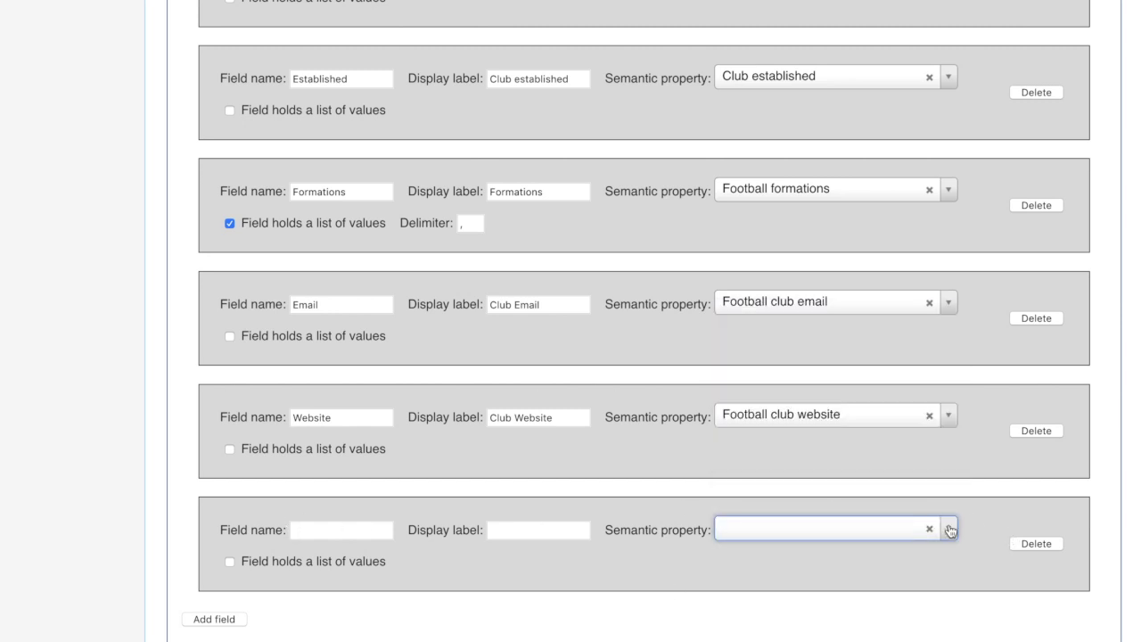
left_click(1035, 544)
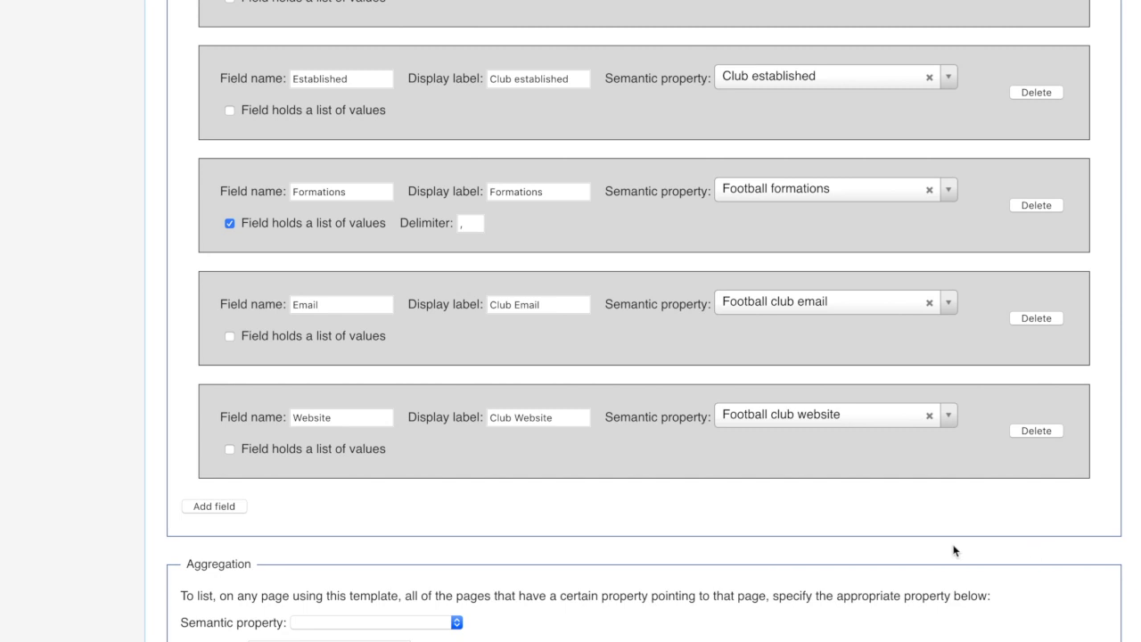
scroll(644, 321, "down", 2)
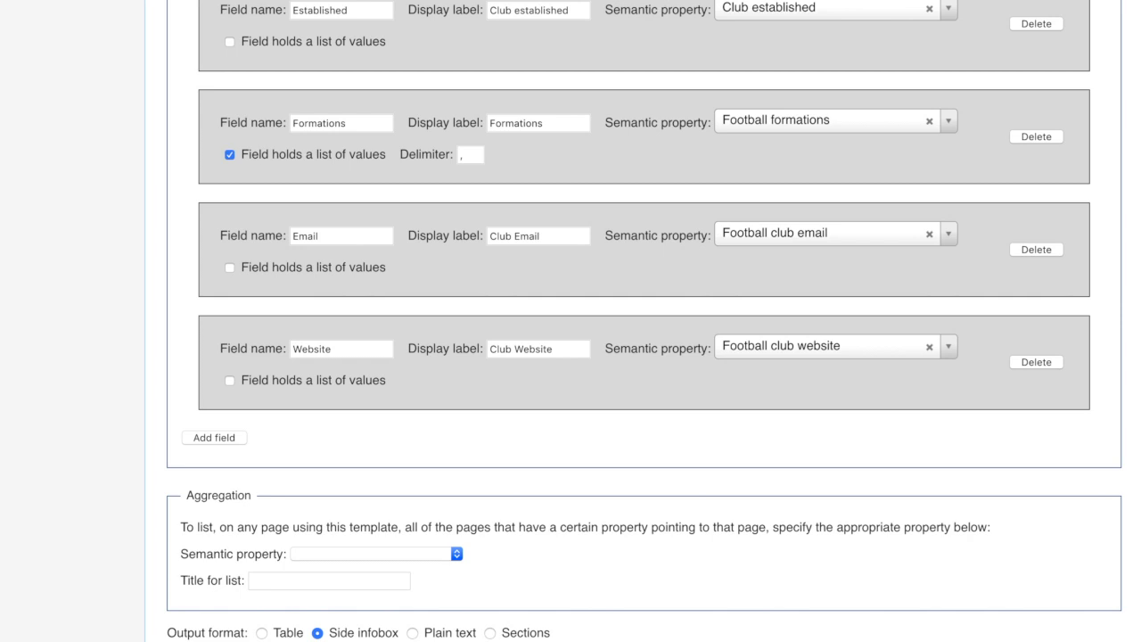
scroll(644, 321, "down", 1)
scroll(644, 320, "down", 2)
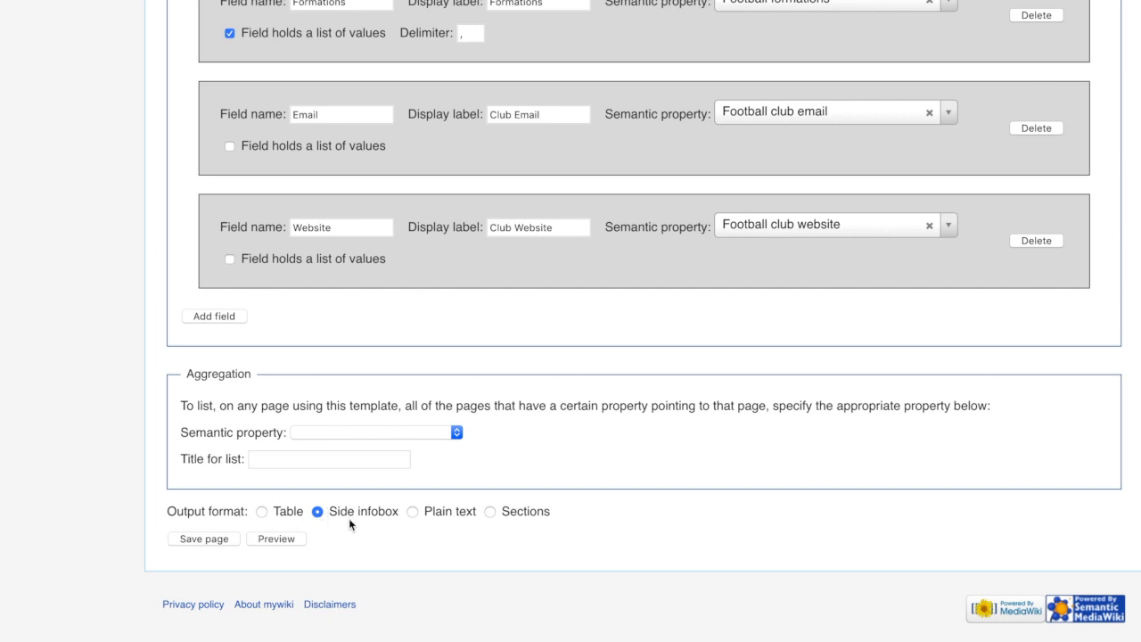
Save the template, review its calling format, and start editing Template:Football club infobox
left_click(211, 542)
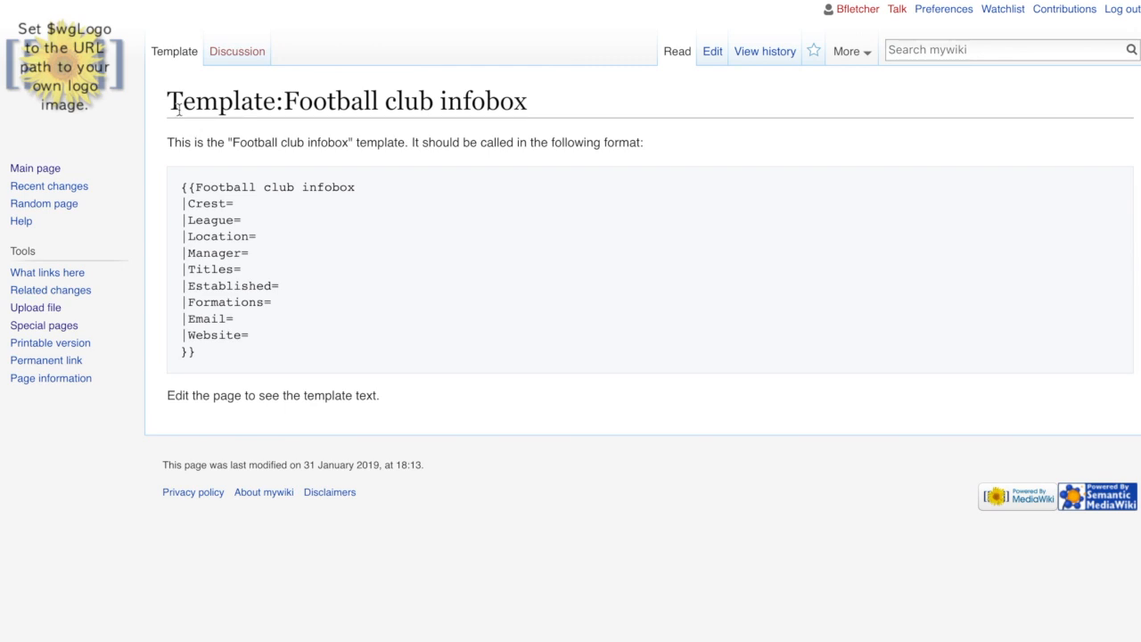
left_click_drag(181, 186, 288, 356)
left_click(249, 356)
left_click(712, 54)
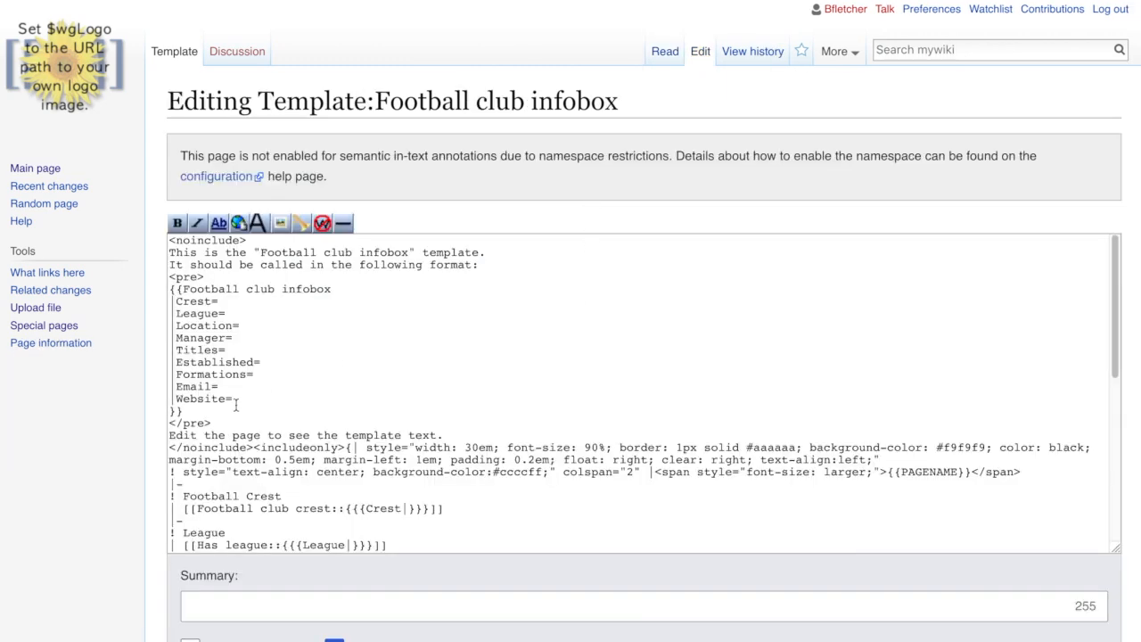
Select the documentation text above the closing noinclude tag and preview the template
left_click(254, 447)
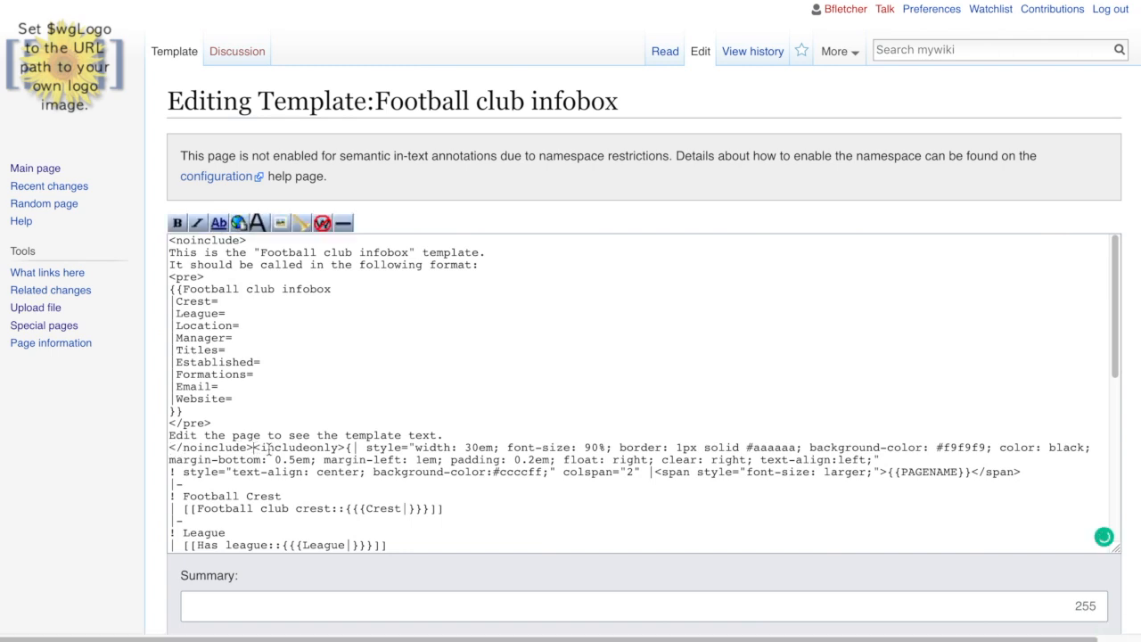
left_click_drag(254, 448, 169, 448)
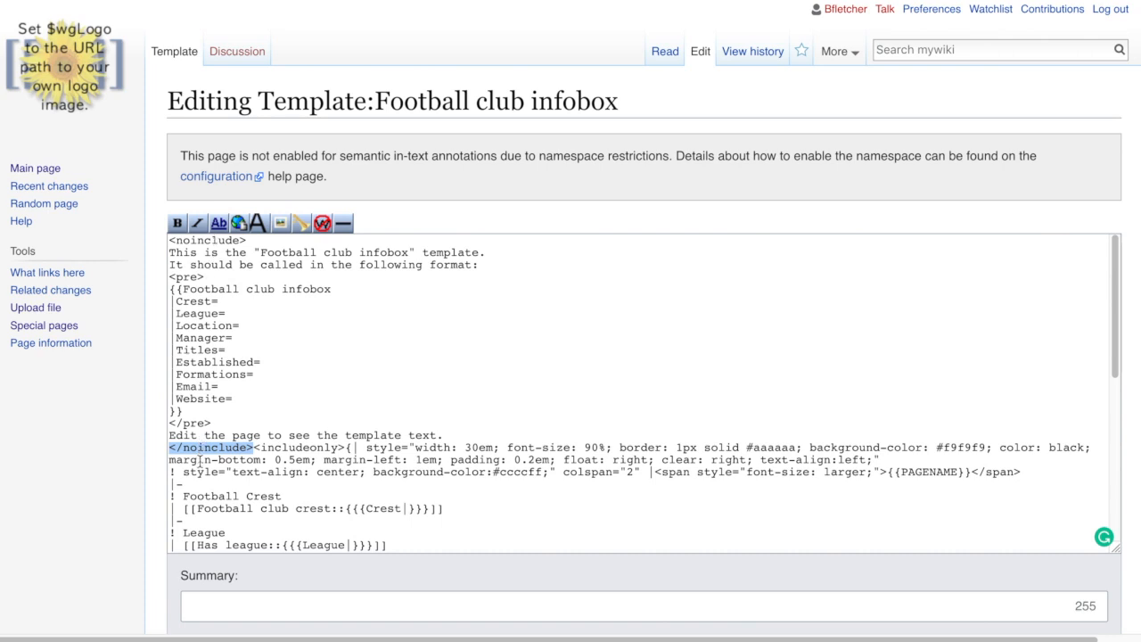
left_click(253, 447)
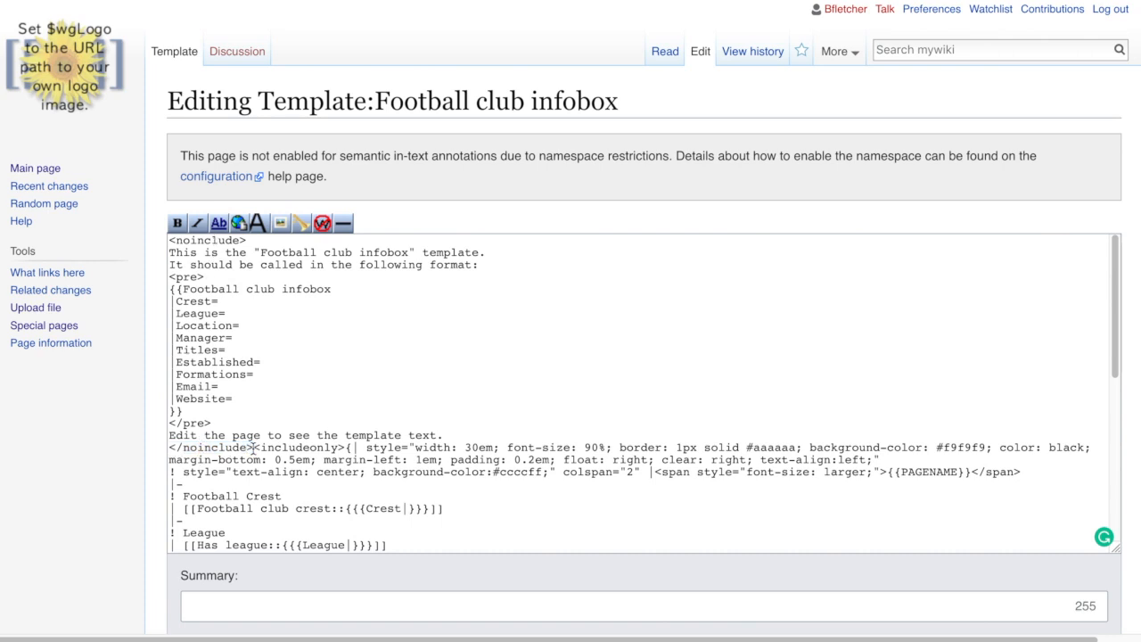
left_click_drag(253, 447, 169, 239)
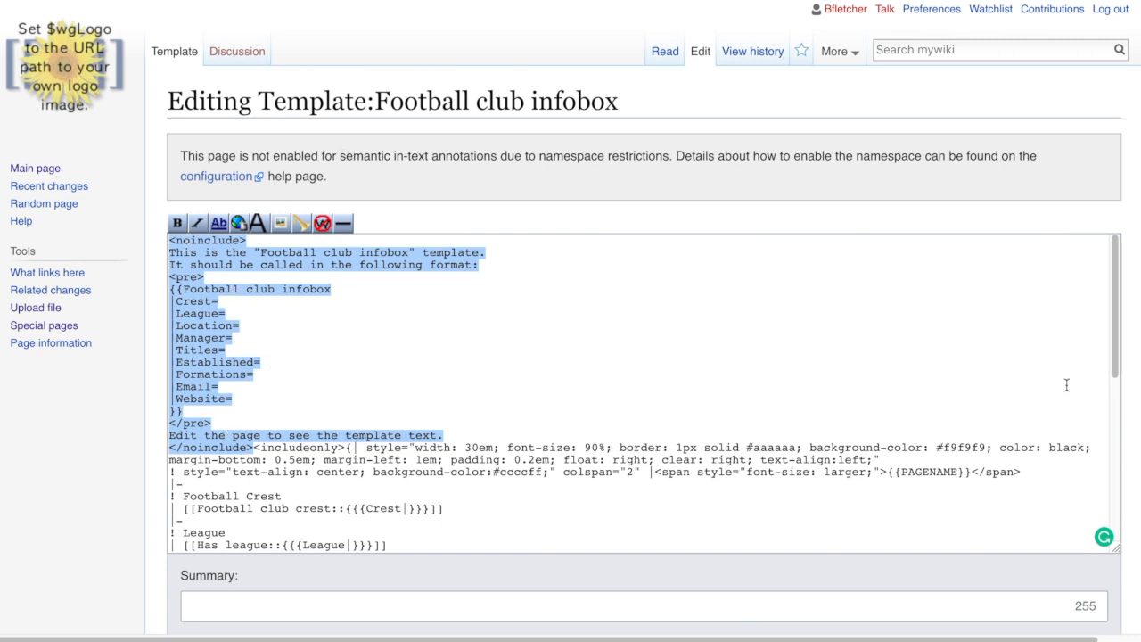
scroll(1130, 480, "down", 5)
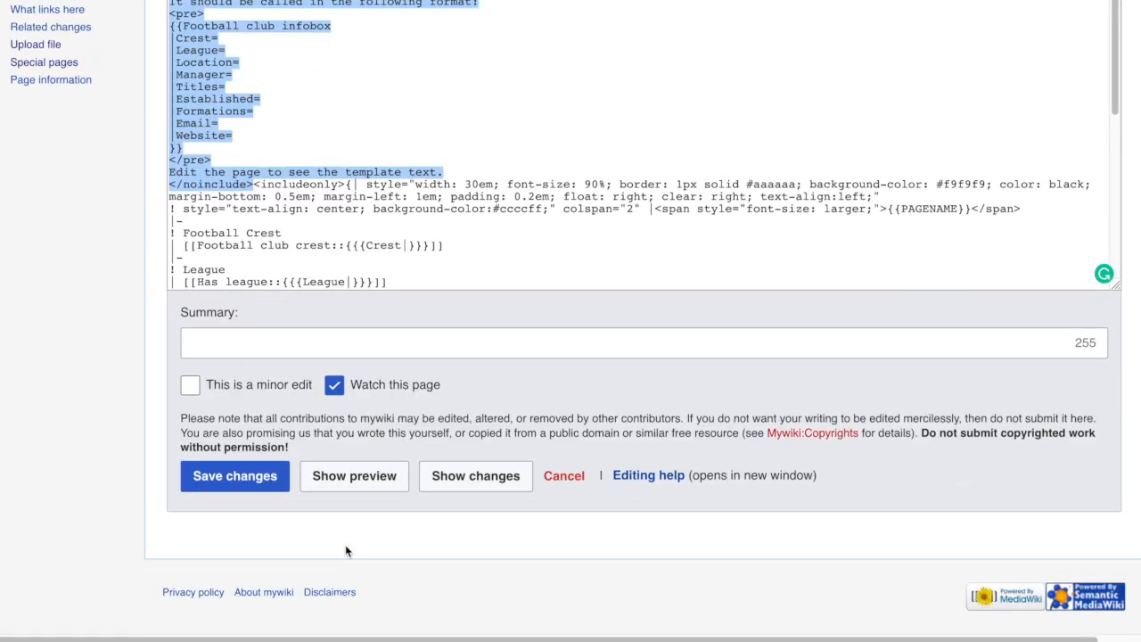
left_click(365, 493)
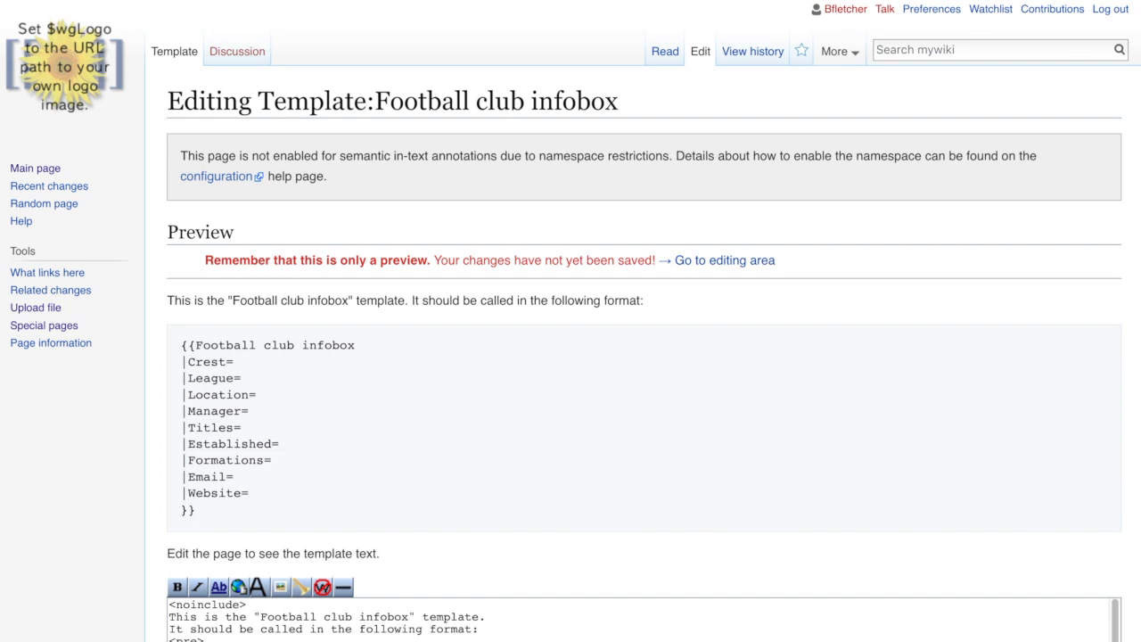
scroll(267, 268, "down", 3)
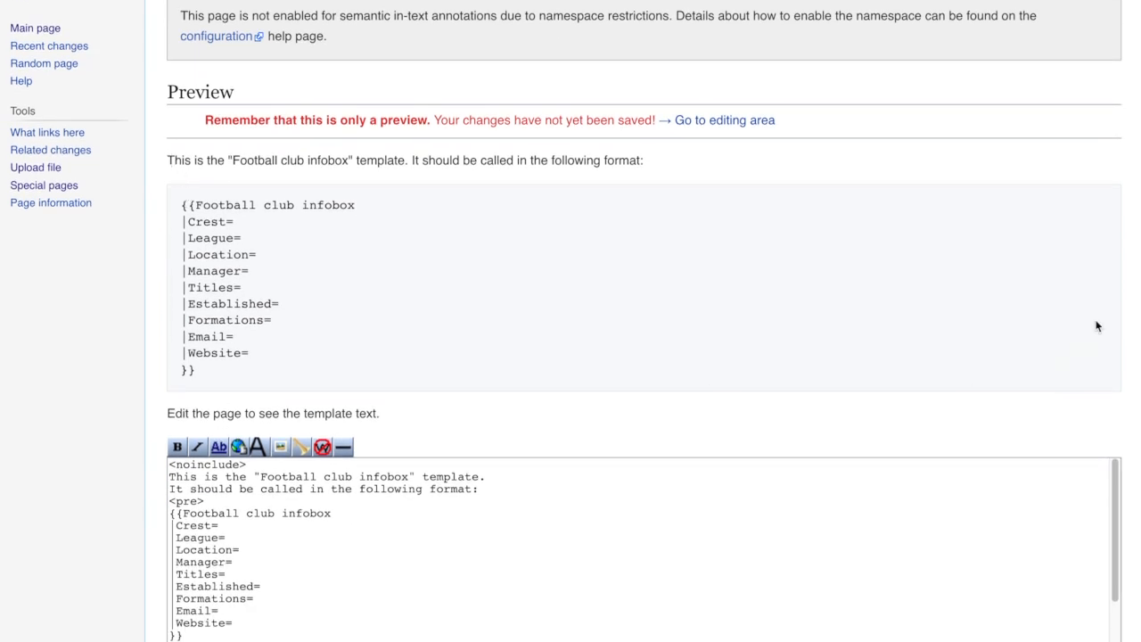
scroll(570, 356, "down", 1)
scroll(570, 356, "down", 3)
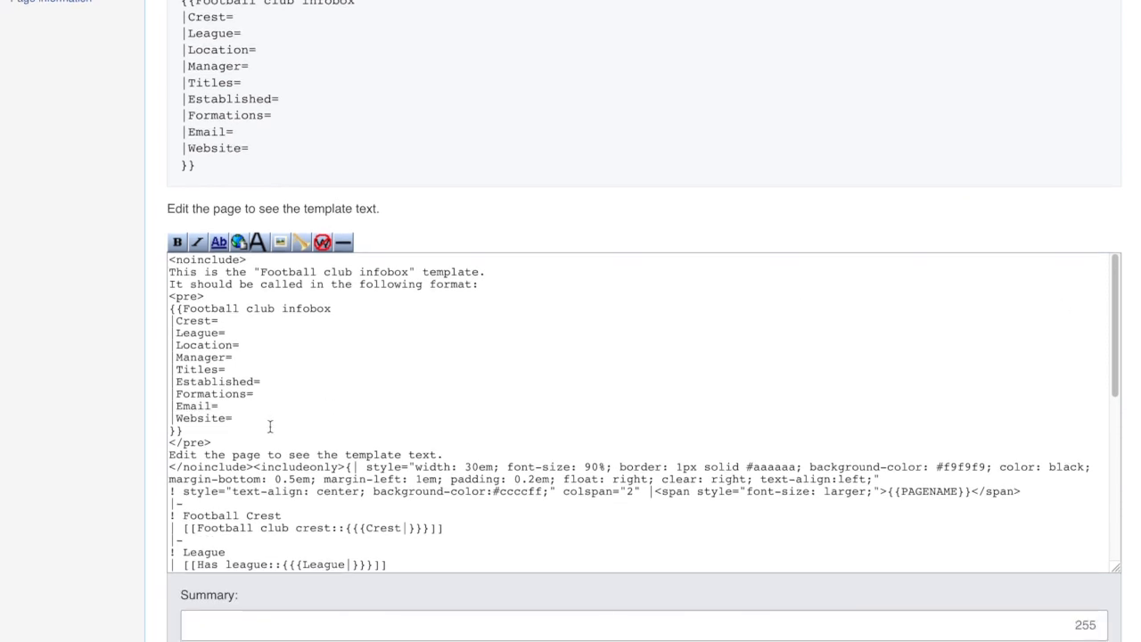
left_click(258, 467)
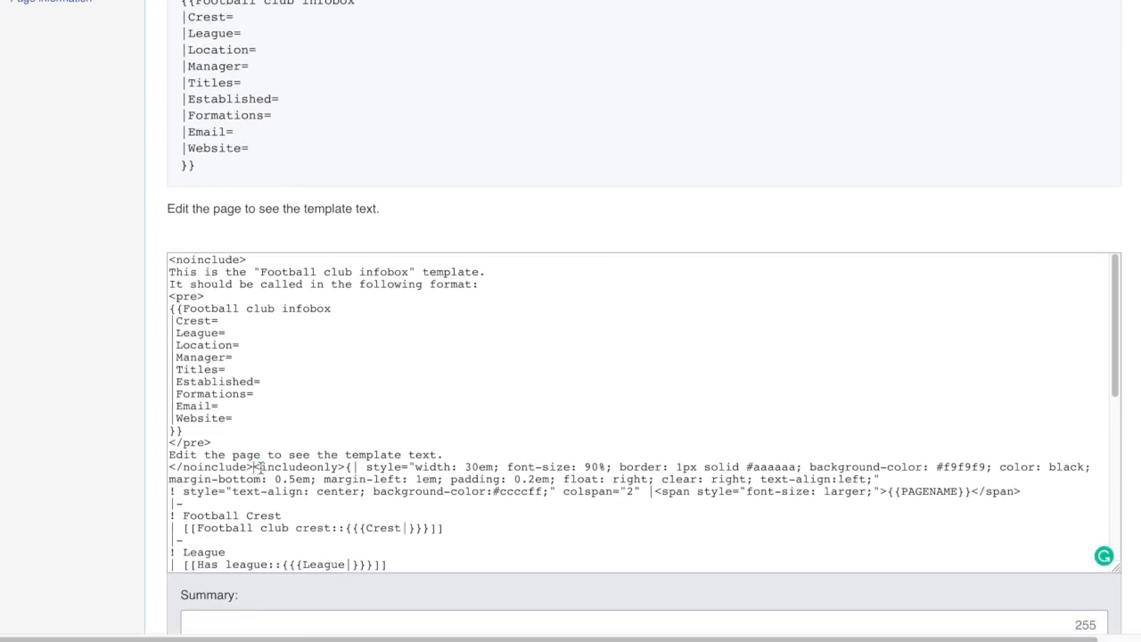
left_click_drag(254, 467, 348, 467)
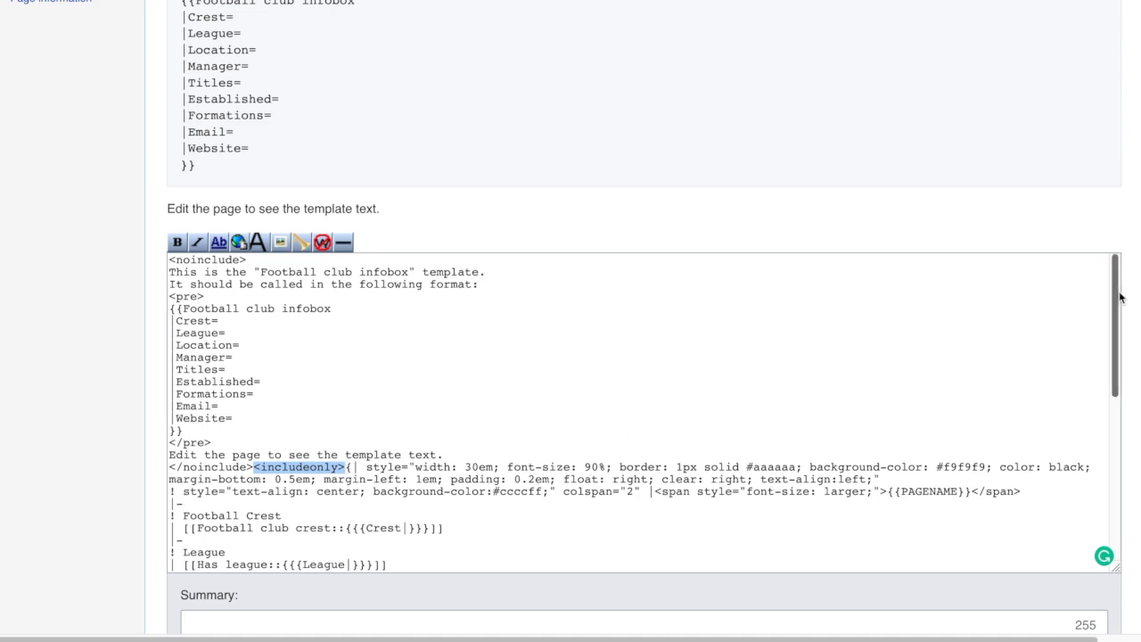
mouse_move(1114, 296)
left_mouse_down()
mouse_move(1115, 377)
mouse_move(1135, 438)
left_mouse_up()
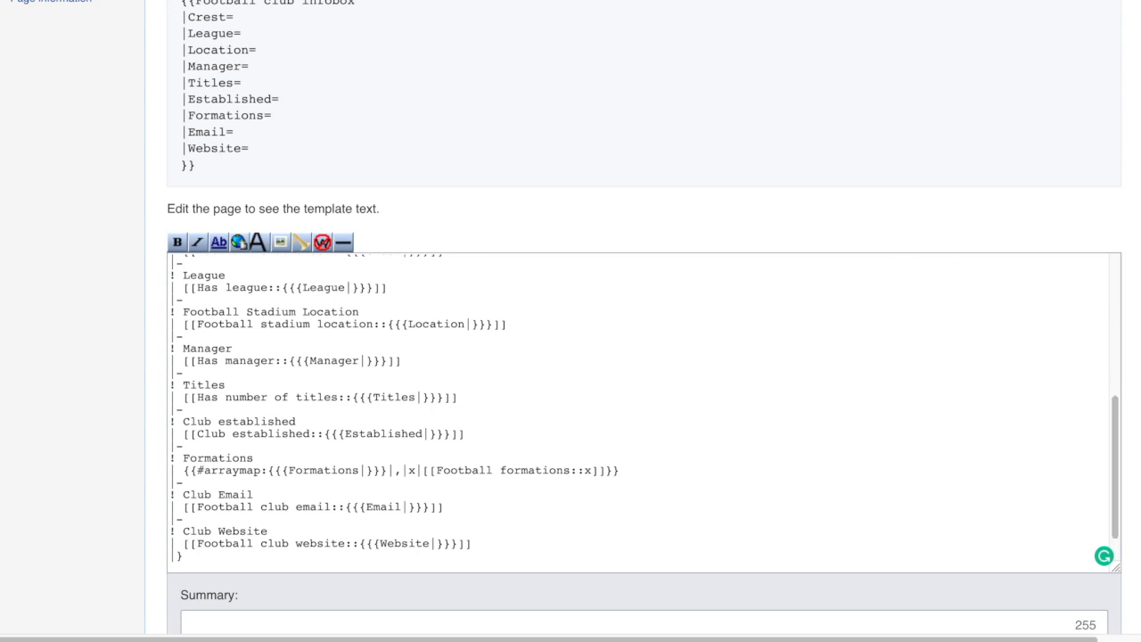
scroll(1123, 348, "down", 2)
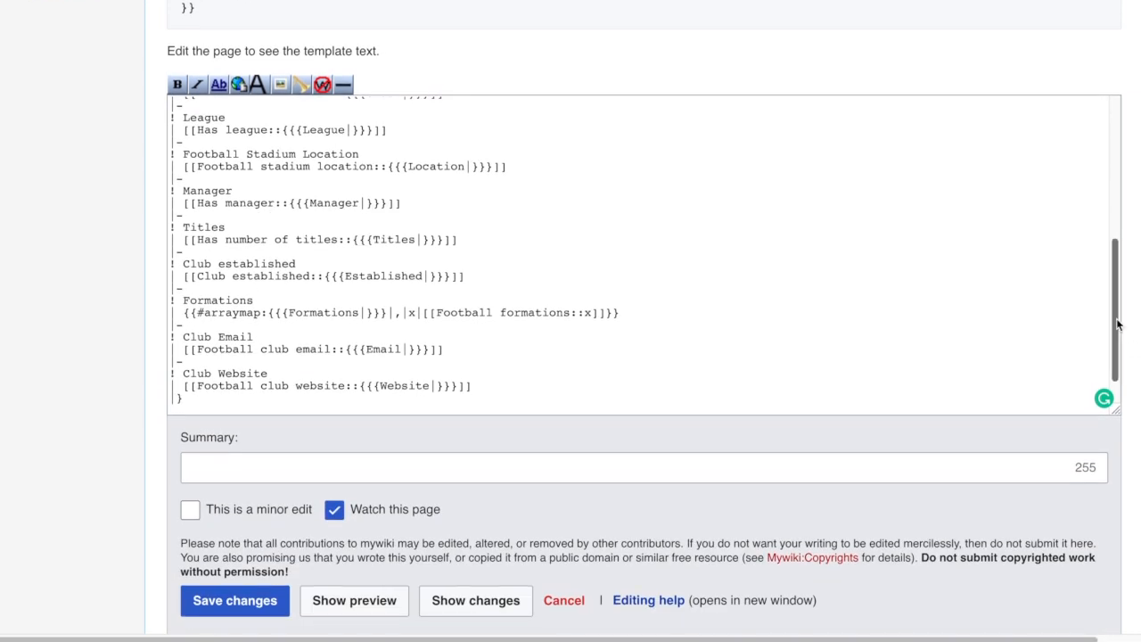
scroll(1119, 337, "down", 1)
scroll(1118, 337, "down", 1)
scroll(1114, 303, "up", 1)
scroll(1109, 268, "up", 3)
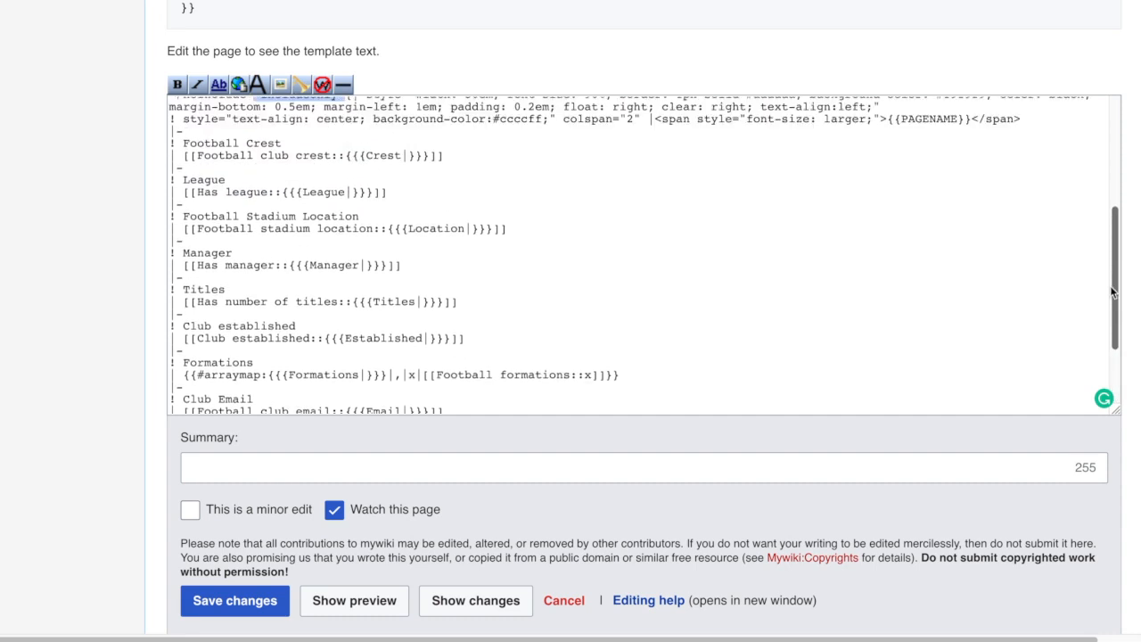
scroll(1104, 247, "up", 1)
scroll(1102, 241, "up", 1)
scroll(1099, 232, "up", 1)
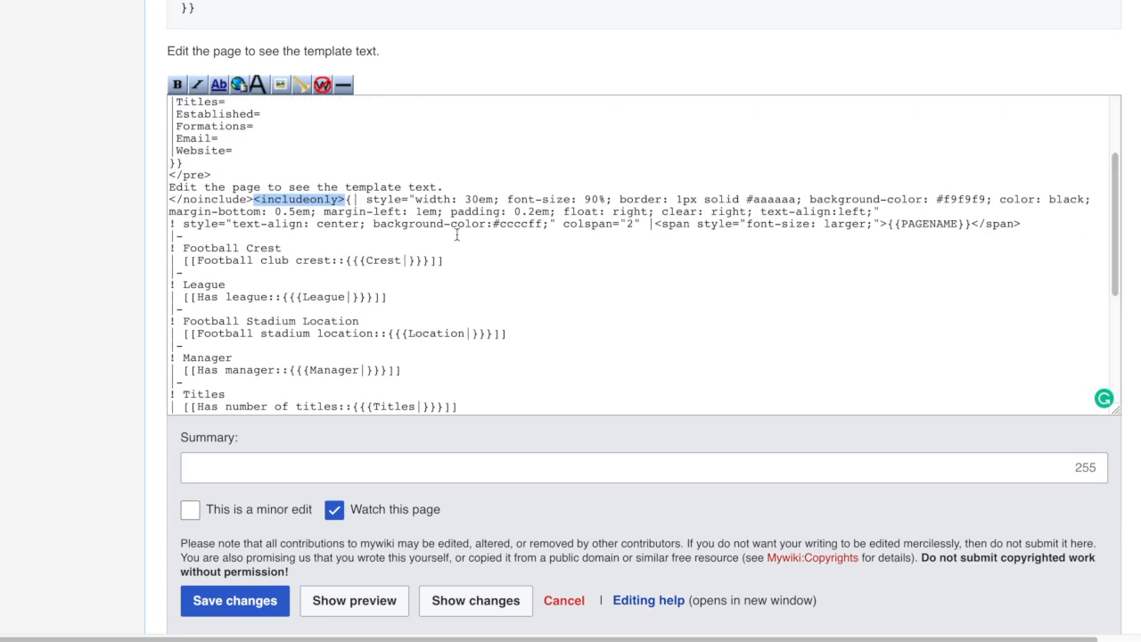
left_click(396, 209)
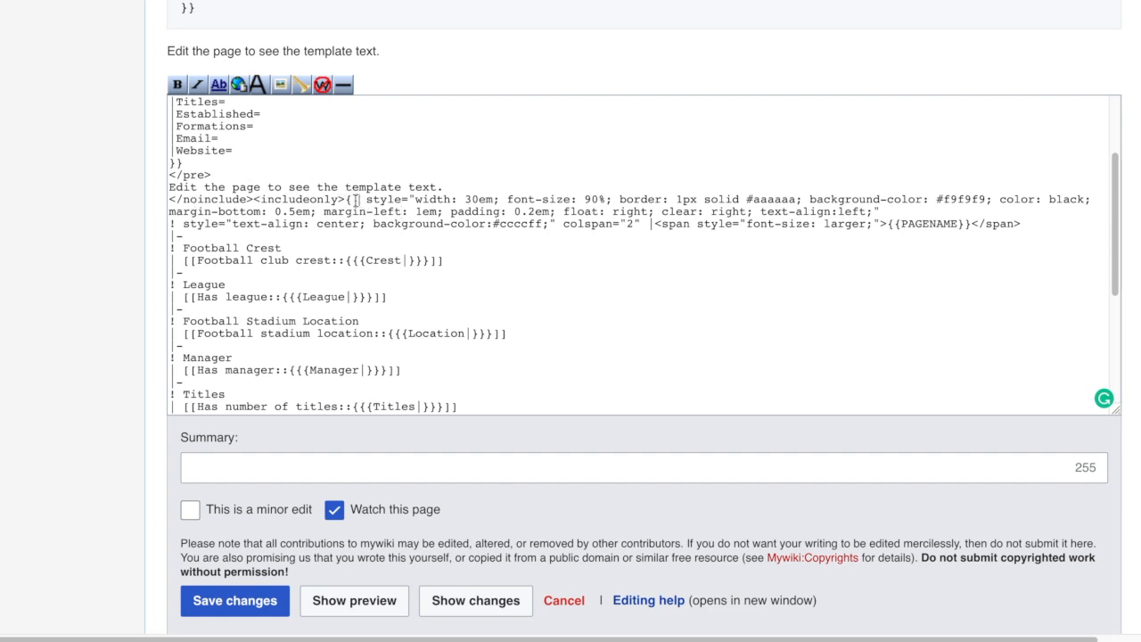
left_click_drag(355, 200, 345, 201)
left_click_drag(1115, 210, 1129, 326)
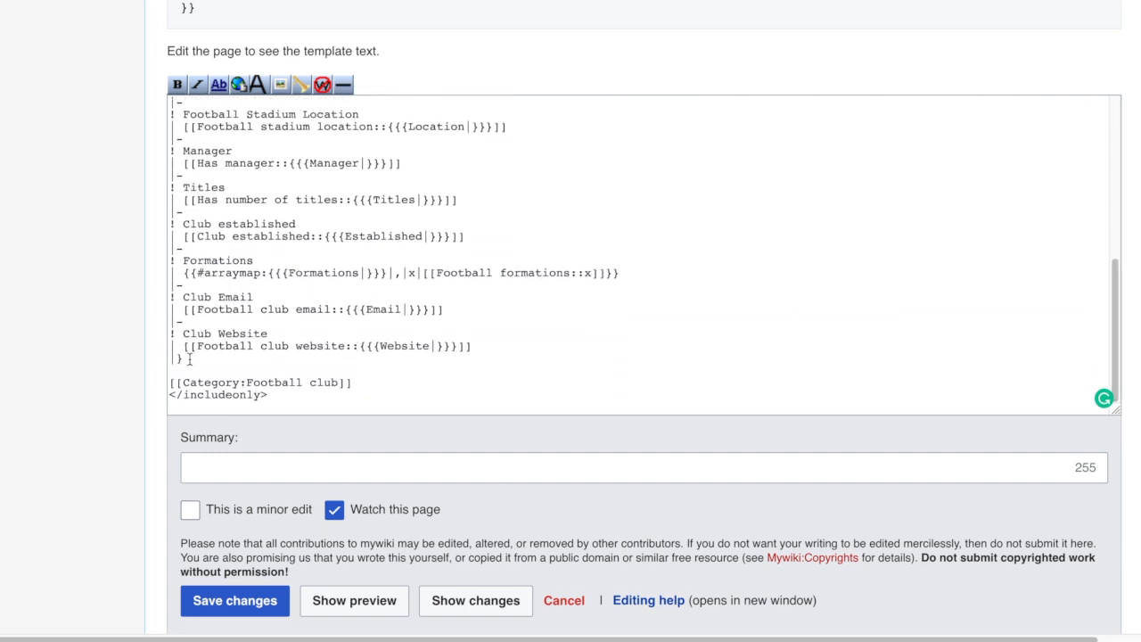
left_click_drag(189, 359, 158, 360)
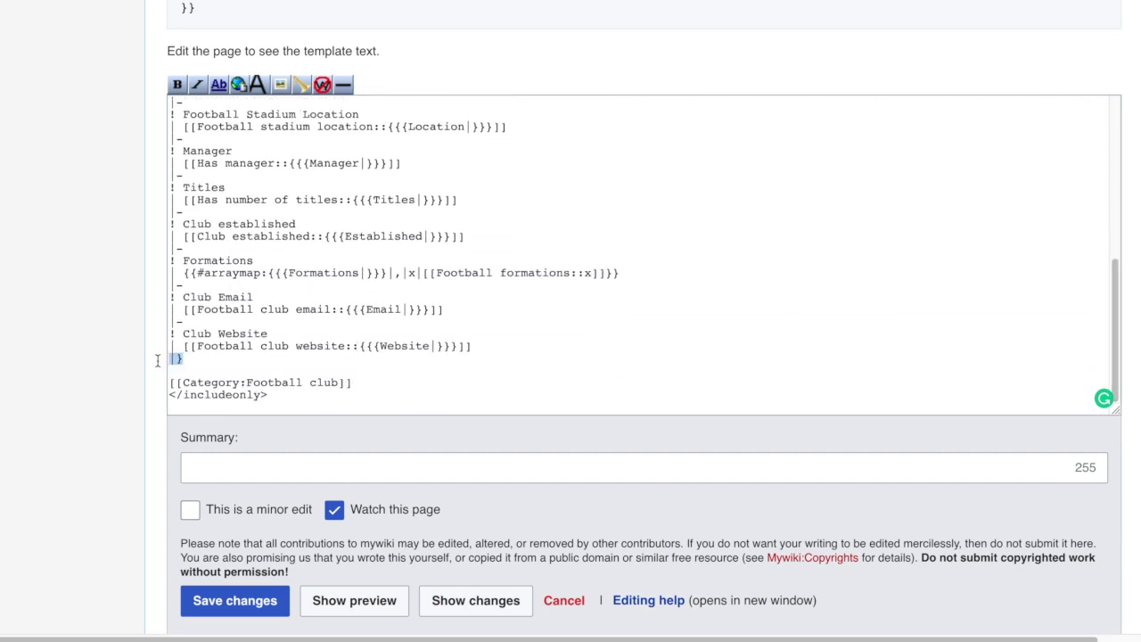
left_click(222, 367)
left_click_drag(364, 381, 170, 383)
left_click(446, 364)
left_click(373, 412)
left_click(367, 383)
left_click_drag(1114, 361, 1103, 290)
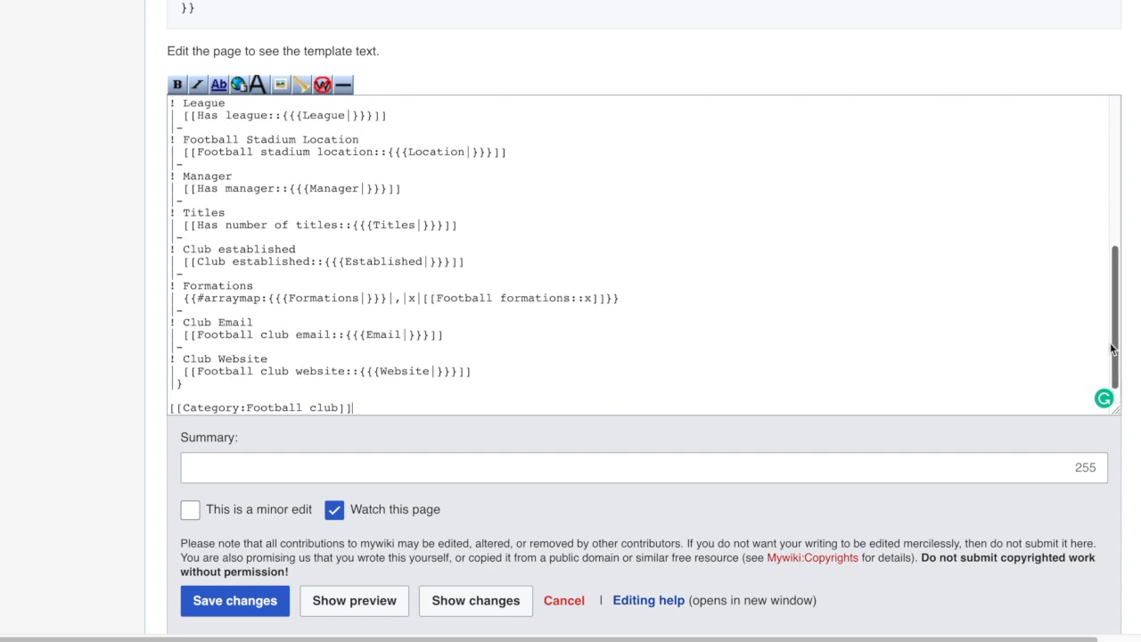
left_click_drag(1103, 290, 1098, 252)
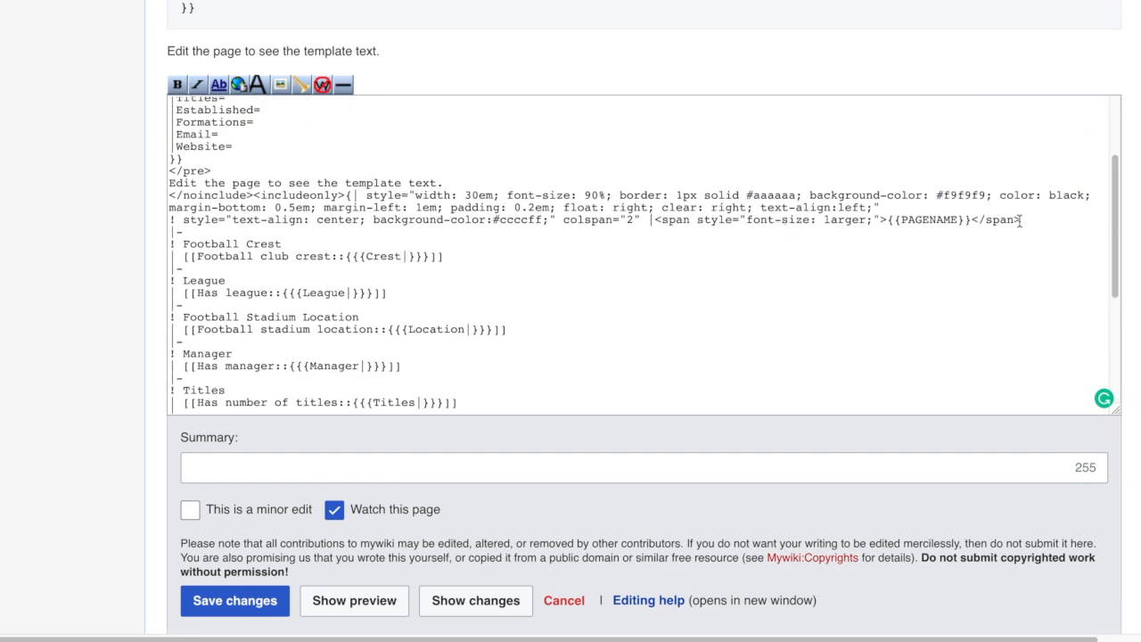
Review the table header and Football Crest label, removing the stray d after the Crest parameter
triple_click(905, 214)
left_click_drag(906, 210, 611, 203)
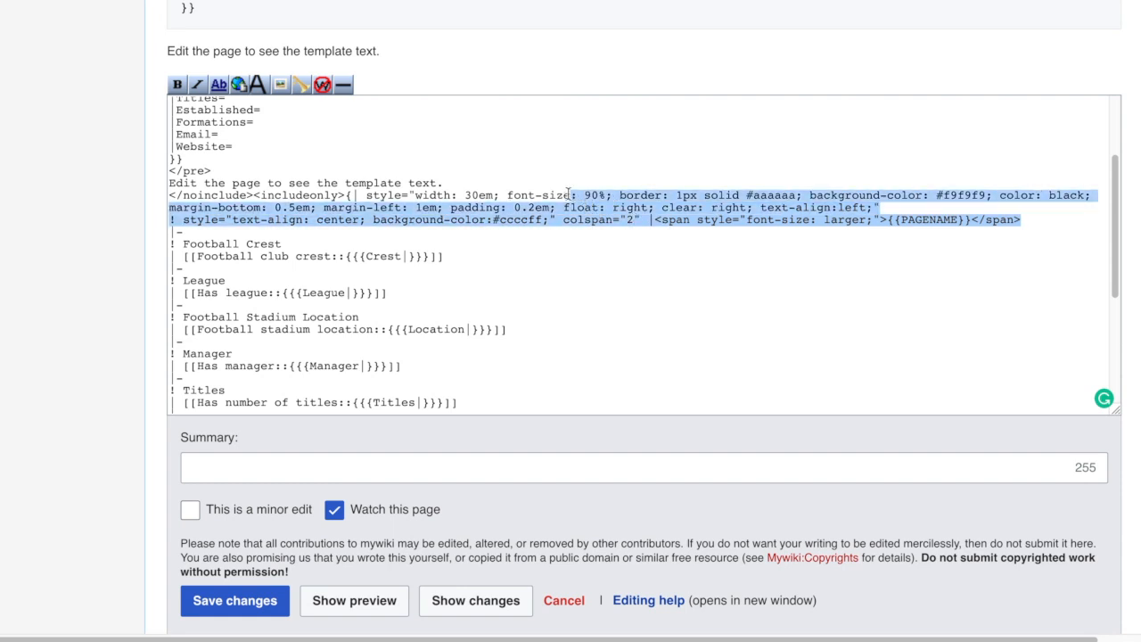
mouse_move(611, 204)
left_mouse_down()
mouse_move(371, 207)
mouse_move(358, 194)
left_mouse_up()
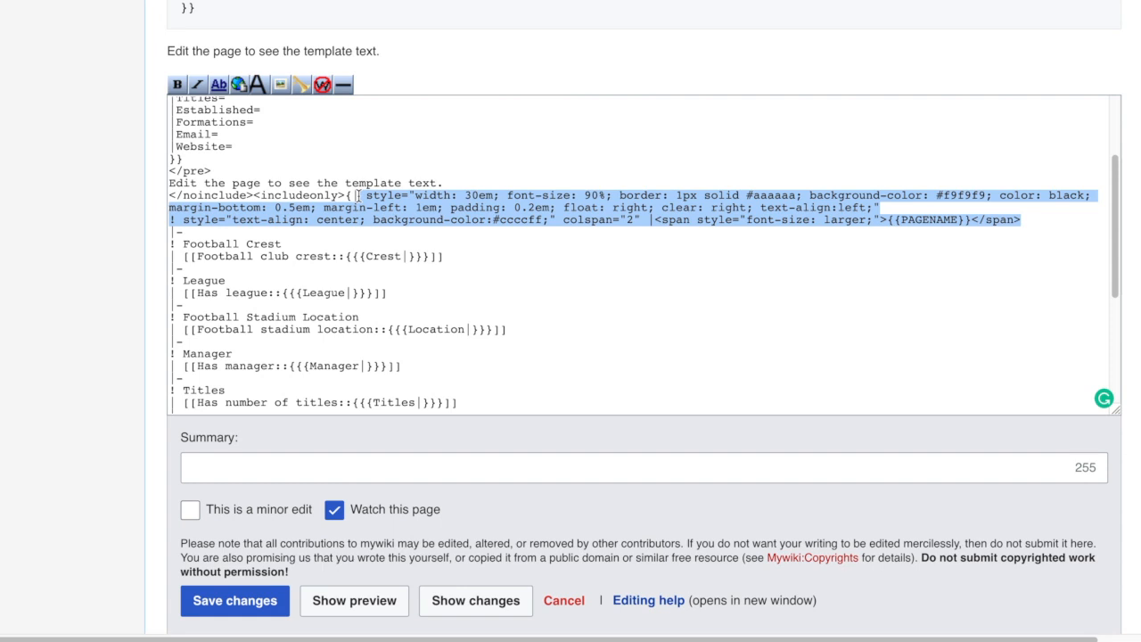
left_click_drag(358, 195, 346, 185)
left_click(285, 243)
left_click_drag(286, 243, 182, 243)
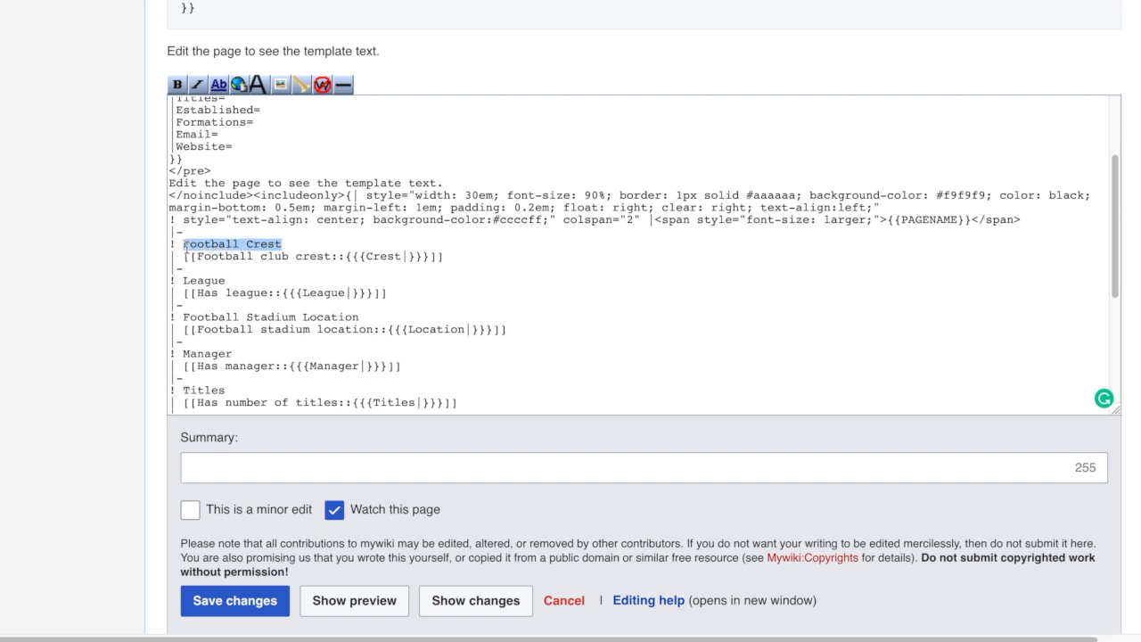
left_click(186, 245)
left_click_drag(185, 243, 287, 243)
left_click(291, 243)
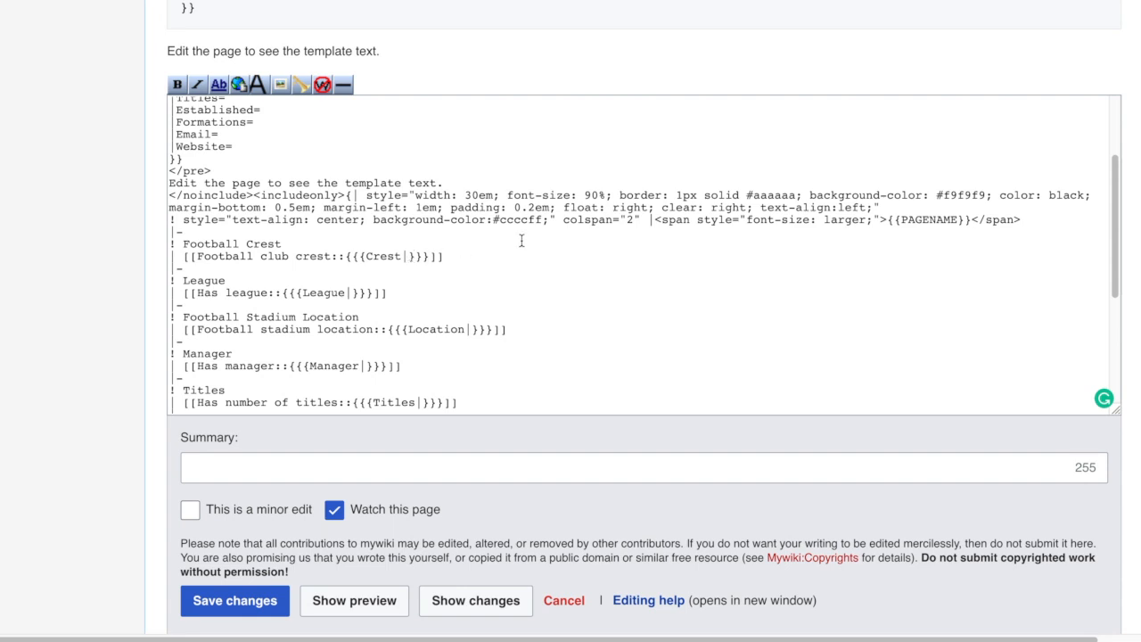
type("d")
key("BackSpace")
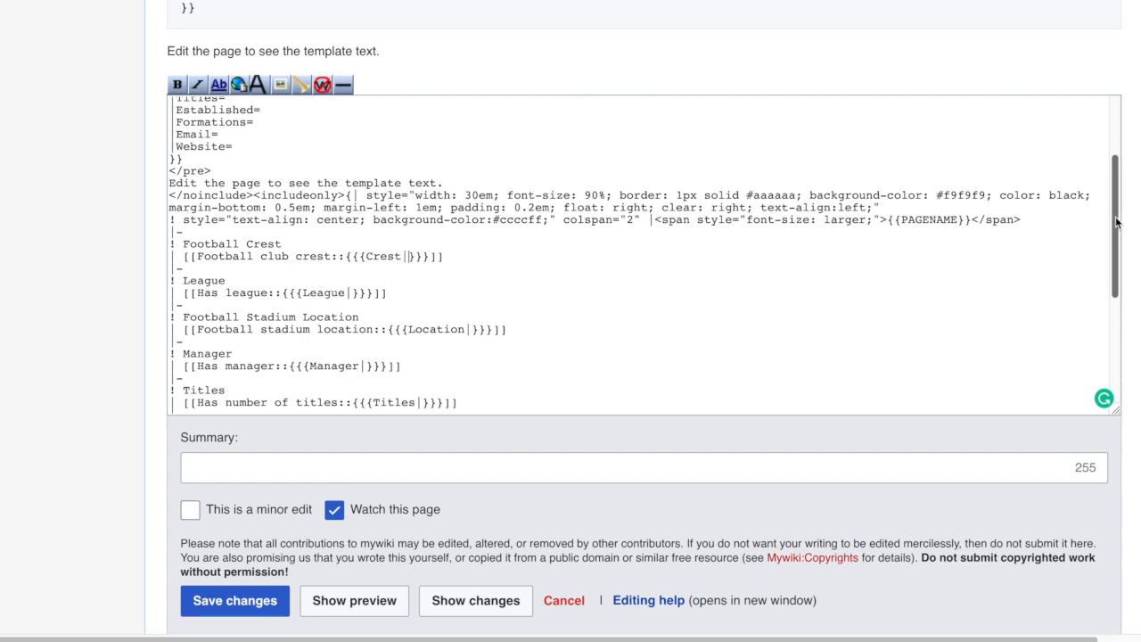
left_click_drag(1116, 223, 1122, 318)
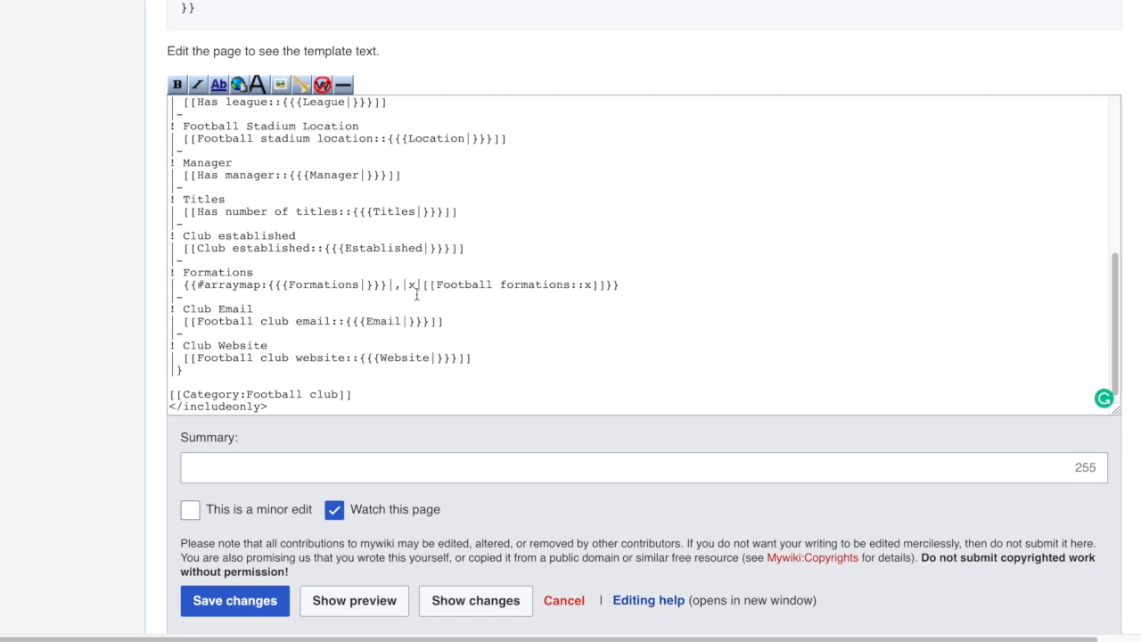
Inspect the Formations #arraymap call and set its delimiter back to a comma
left_click_drag(569, 284, 436, 287)
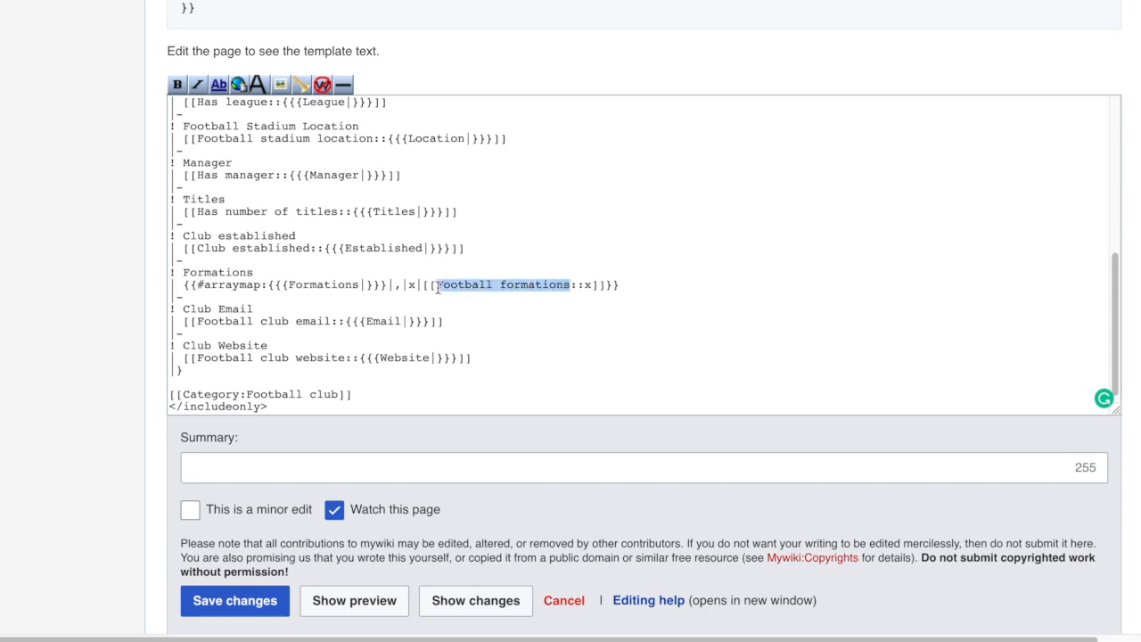
left_click(589, 285)
double_click(588, 285)
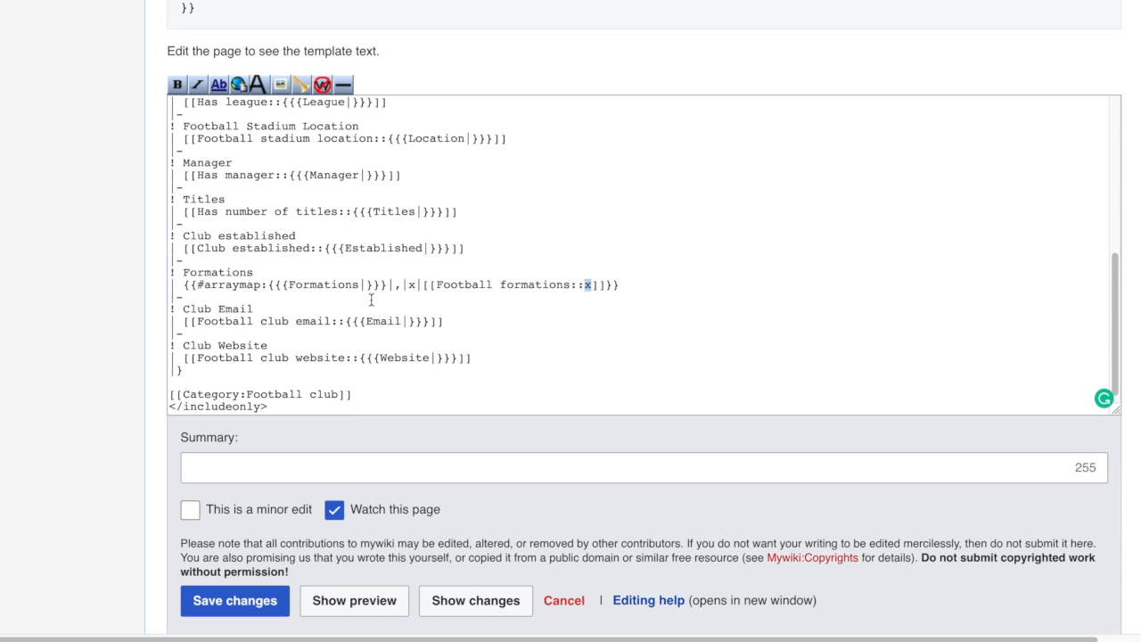
double_click(412, 285)
double_click(396, 285)
type(";")
key("BackSpace")
type(",")
Review the full arraymap line for Formations and the Club established property line
left_click_drag(185, 285, 633, 283)
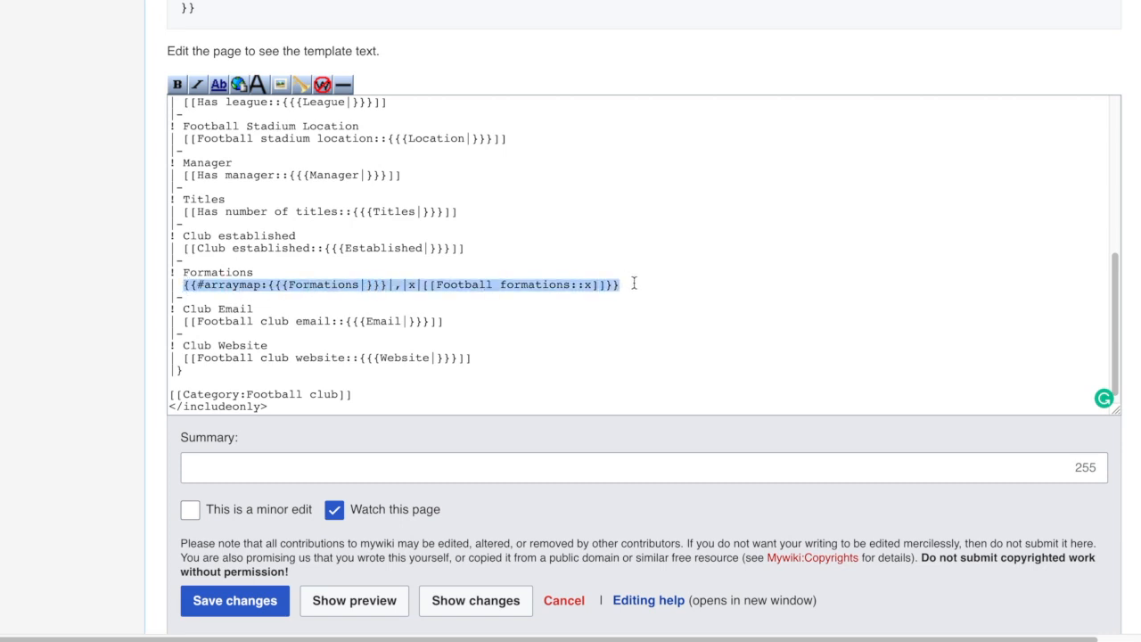
left_click(634, 283)
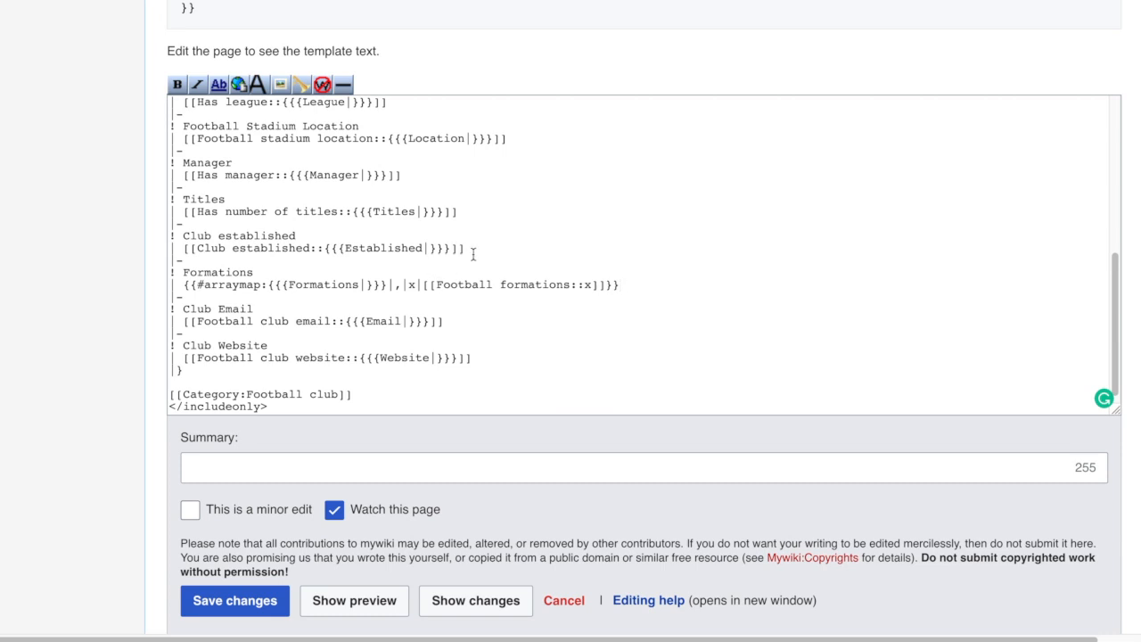
mouse_move(472, 252)
left_mouse_down()
mouse_move(174, 260)
mouse_move(197, 252)
left_mouse_up()
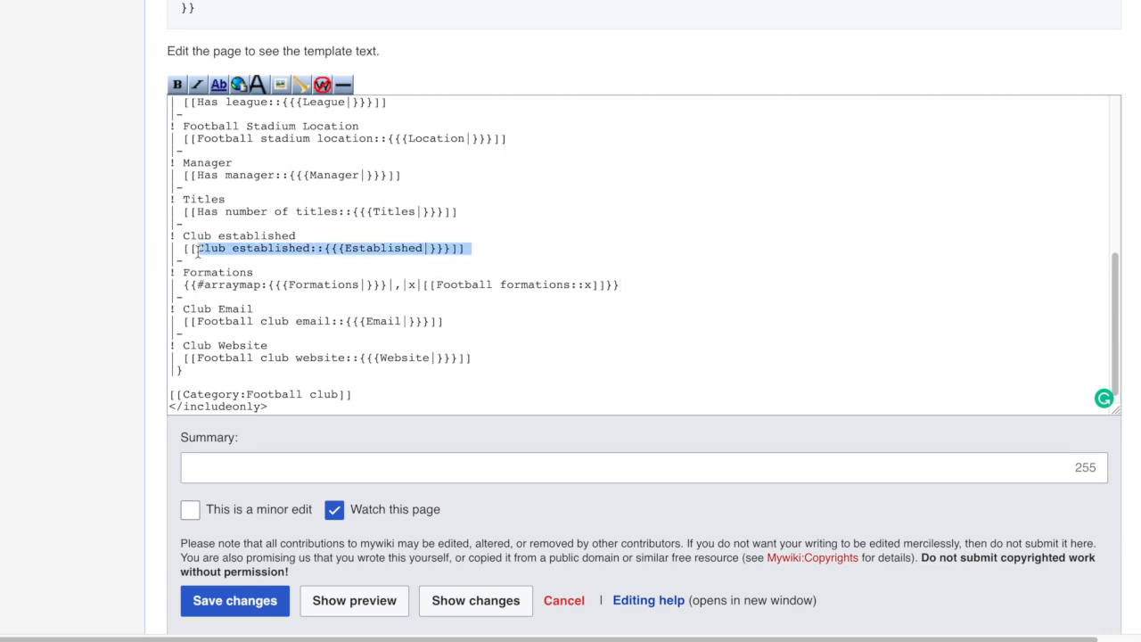
left_click(385, 178)
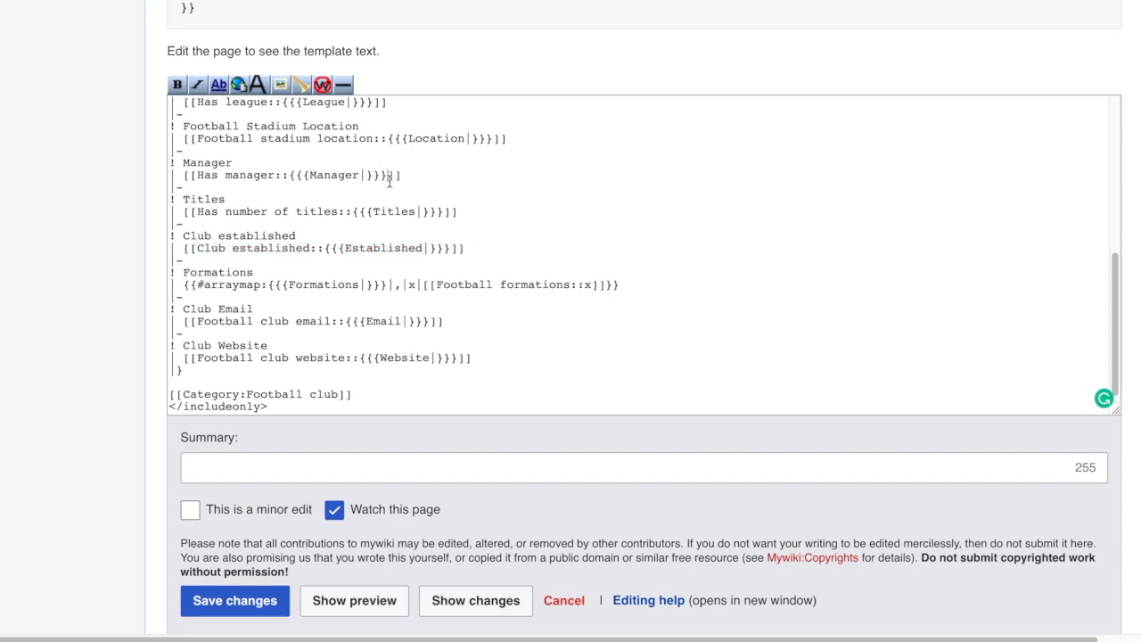
mouse_move(622, 287)
left_mouse_down()
mouse_move(176, 298)
mouse_move(184, 287)
left_mouse_up()
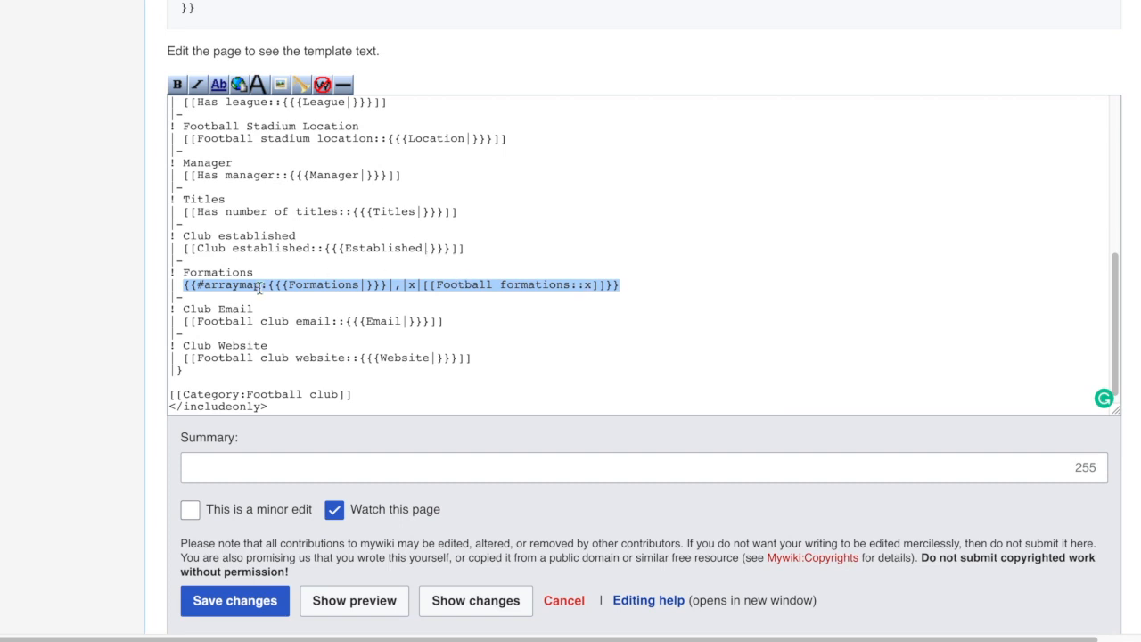
left_click(410, 310)
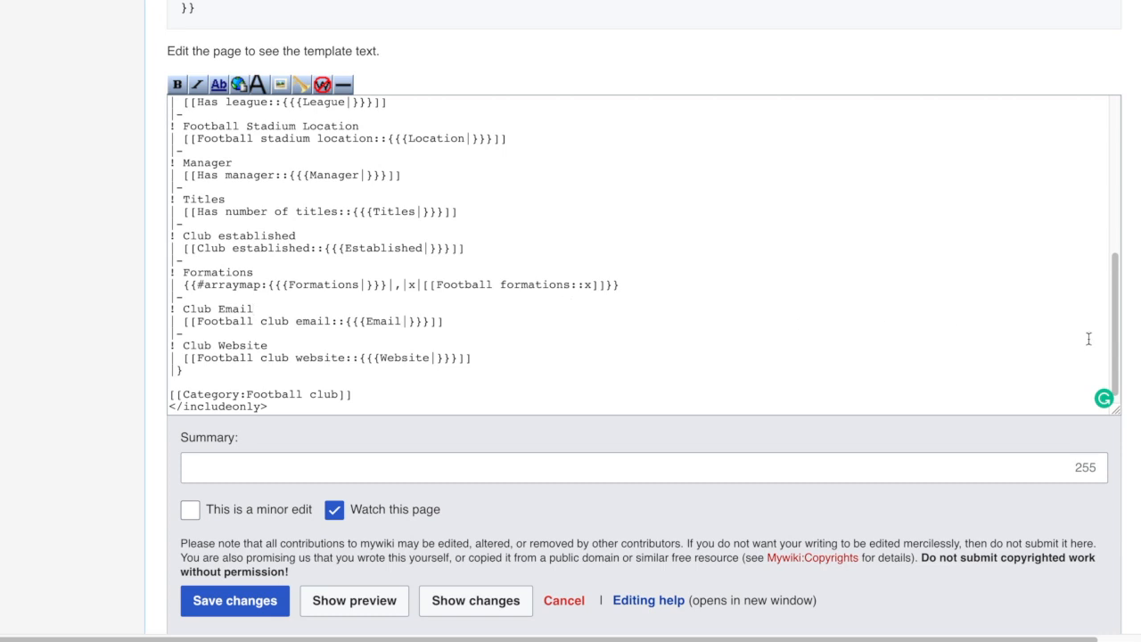
left_click_drag(1115, 303, 1118, 342)
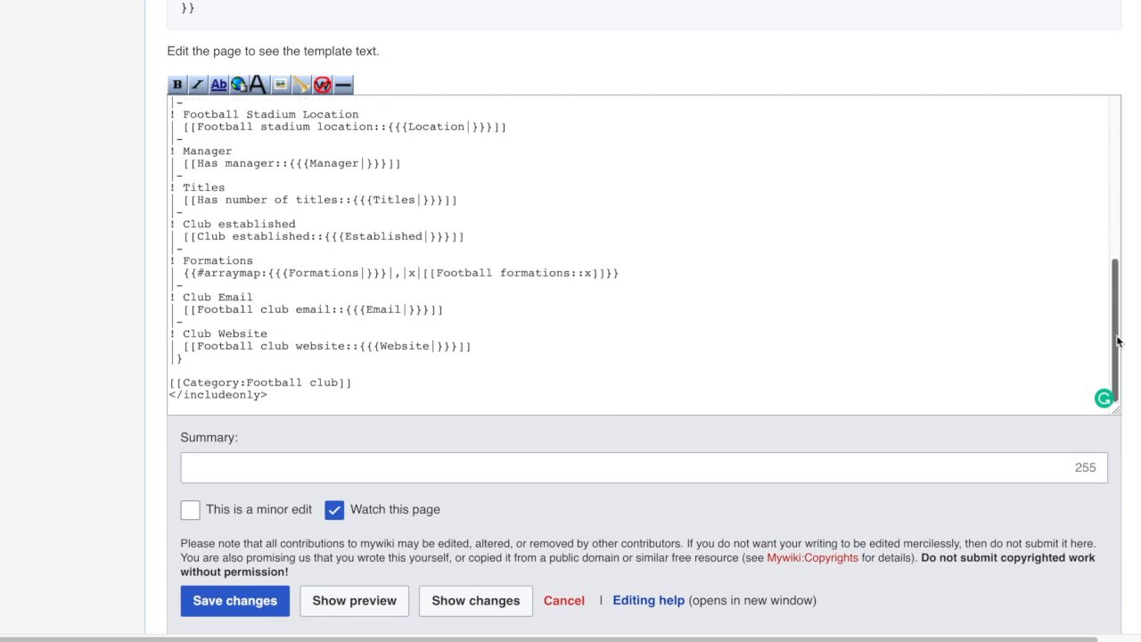
scroll(641, 321, "down", 1)
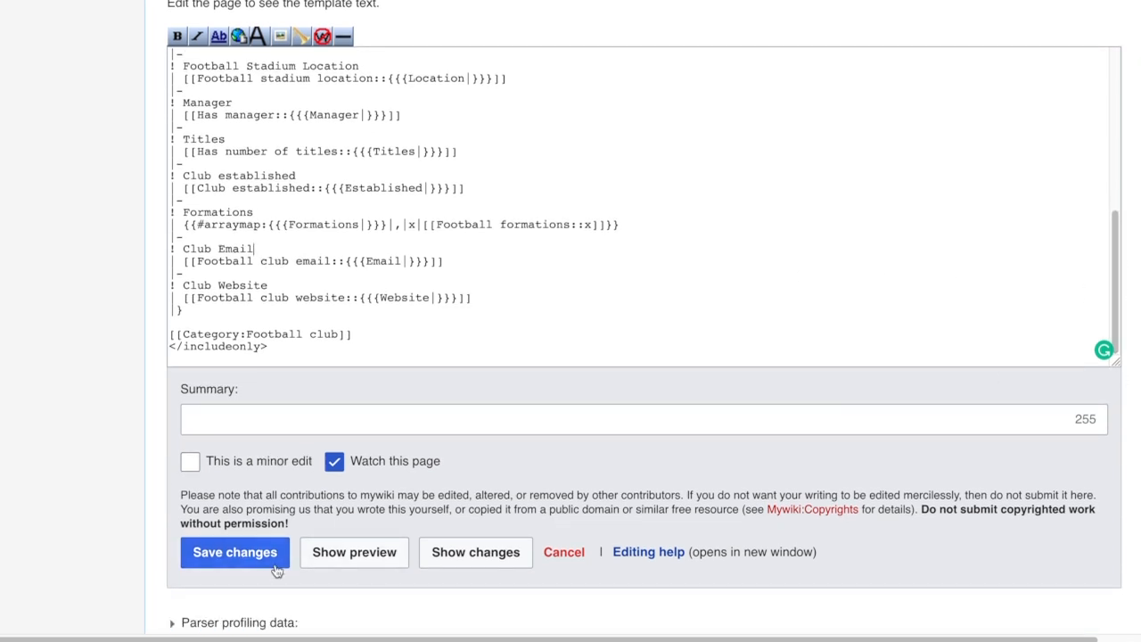
Save the template, open Arsenal_Football_Club in a new tab, and select the template call to copy
left_click(236, 558)
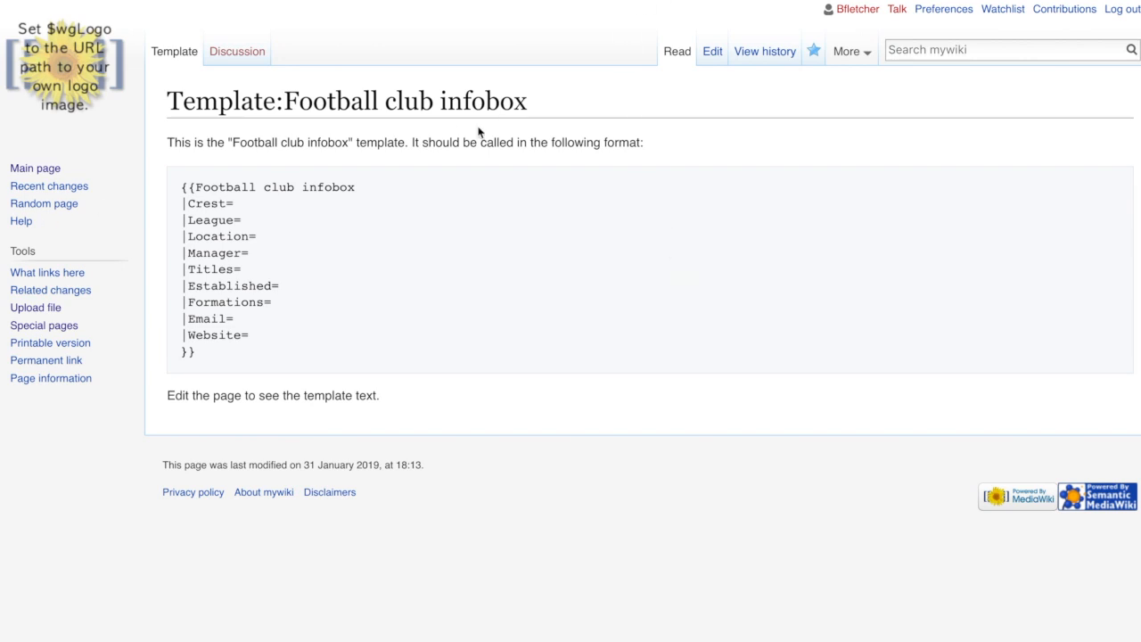
right_click(51, 169)
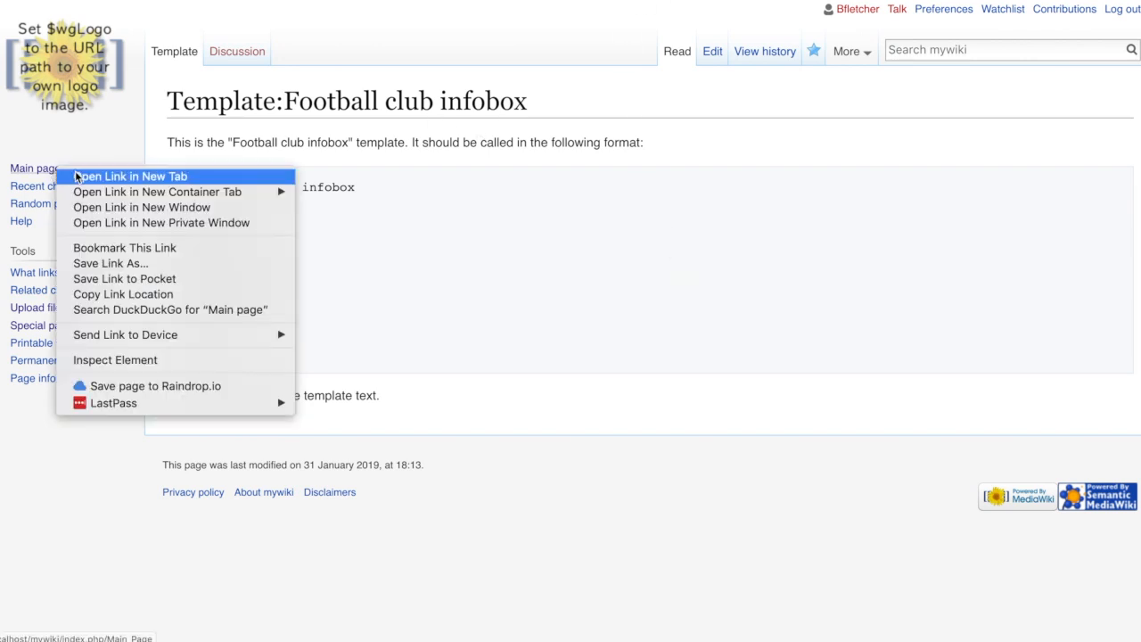
left_click(84, 176)
key("ctrl+Tab")
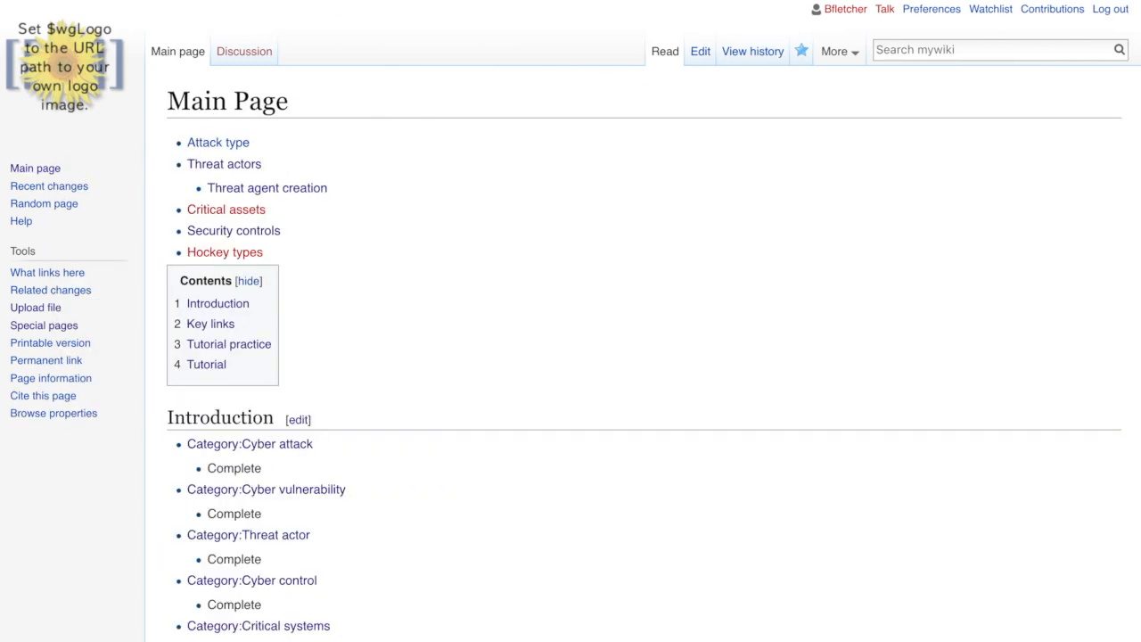
type("A")
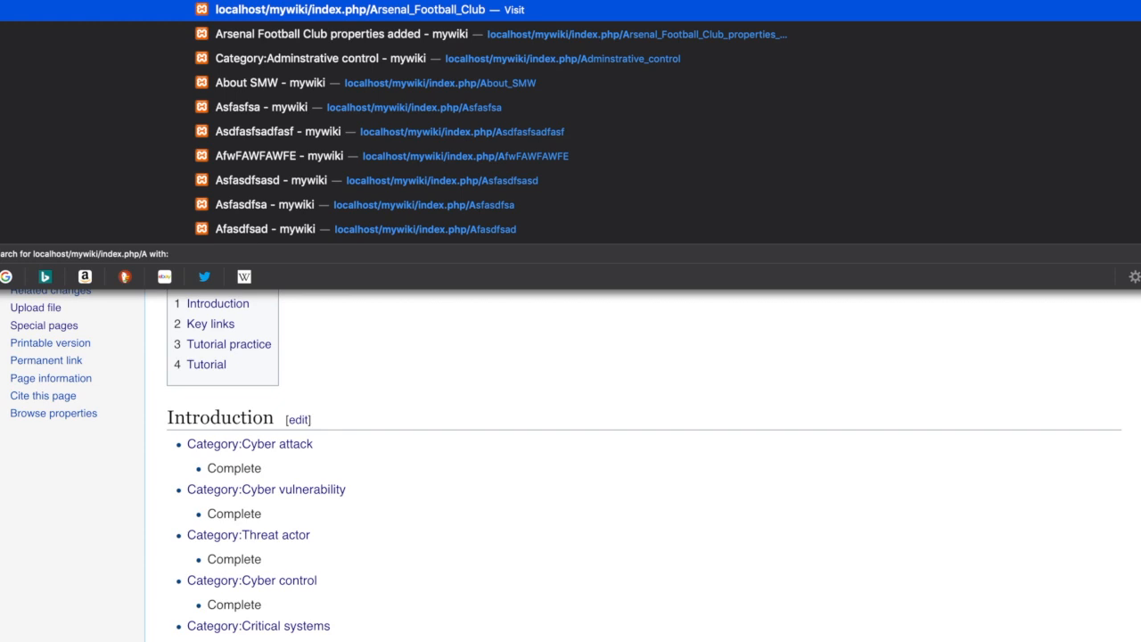
key("Return")
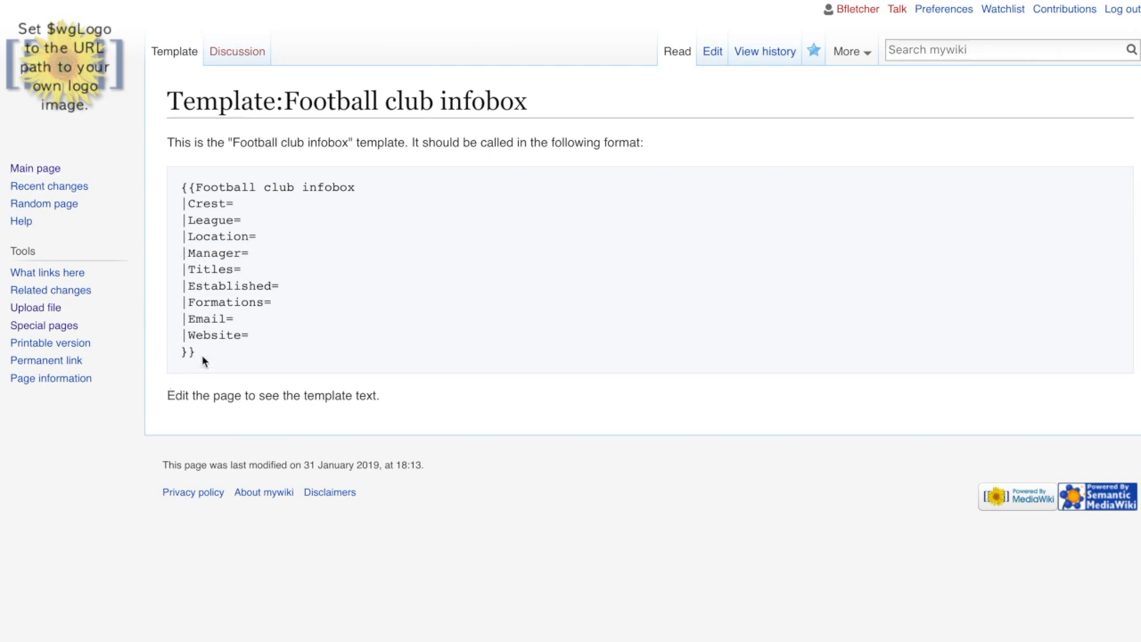
left_click_drag(204, 358, 180, 189)
key("ctrl+c")
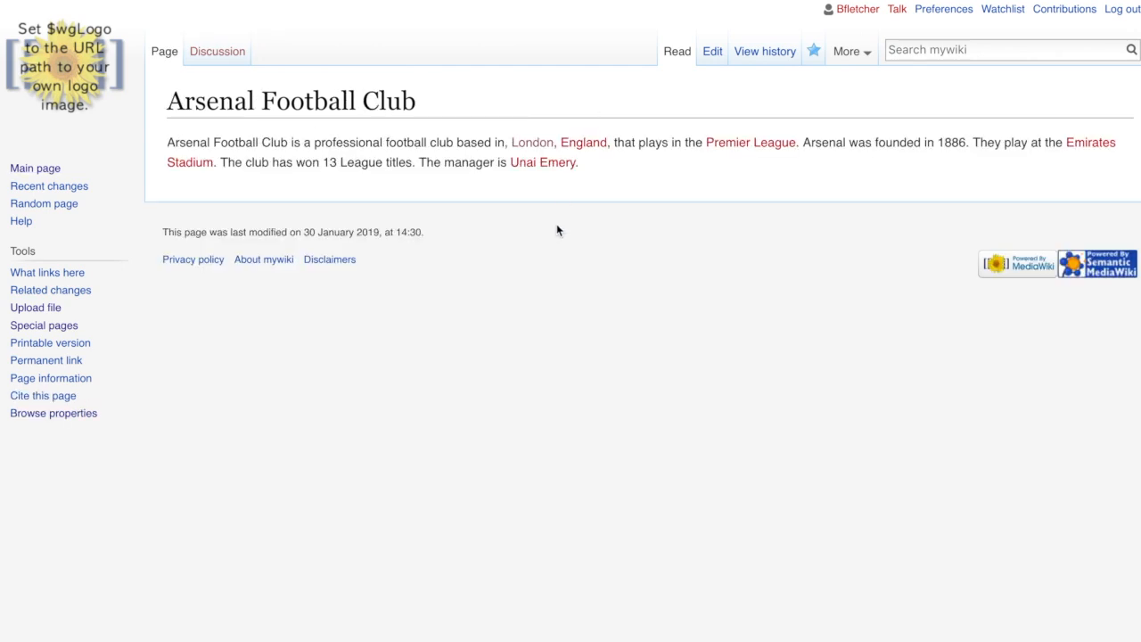
Paste the {{Football club infobox}} call above Arsenal's article text and save the page
left_click(712, 51)
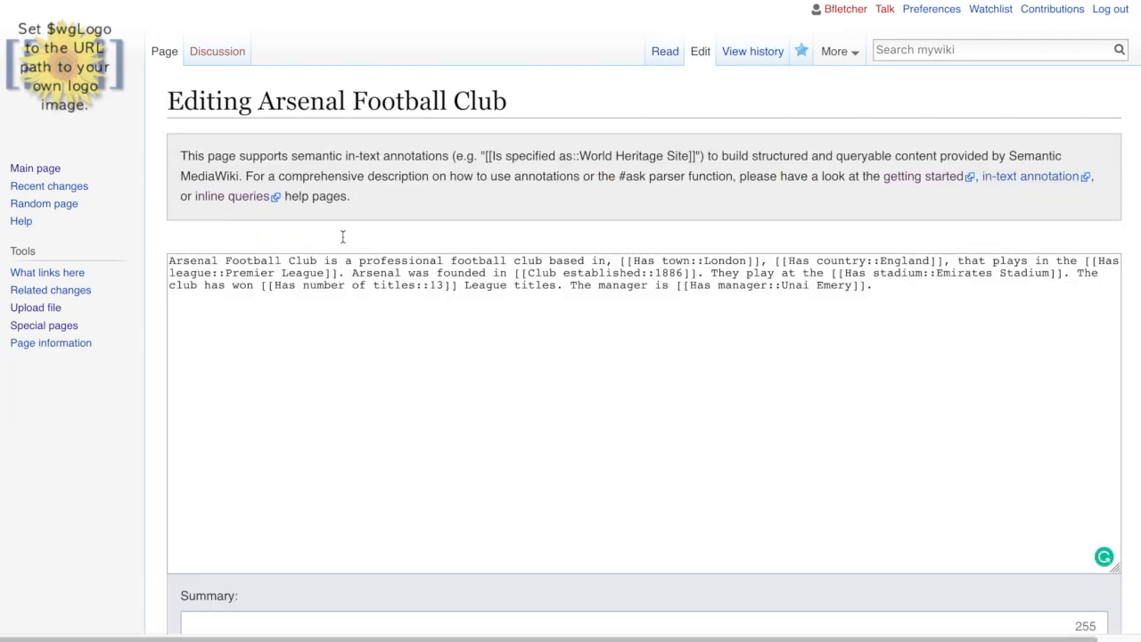
key("Return")
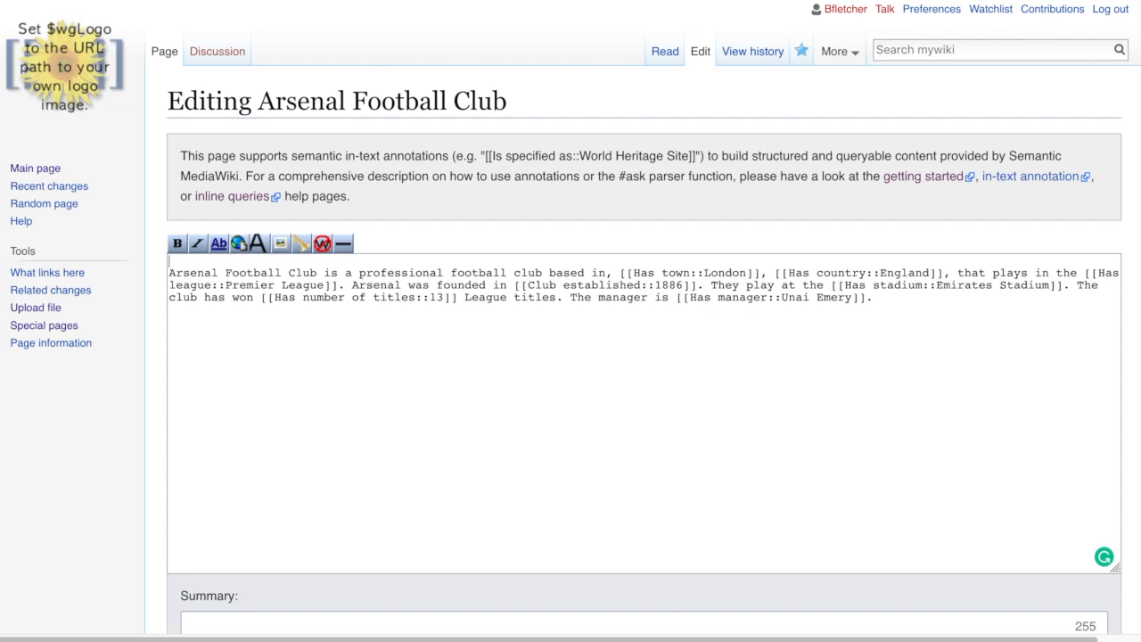
key("ctrl+v")
key("Return")
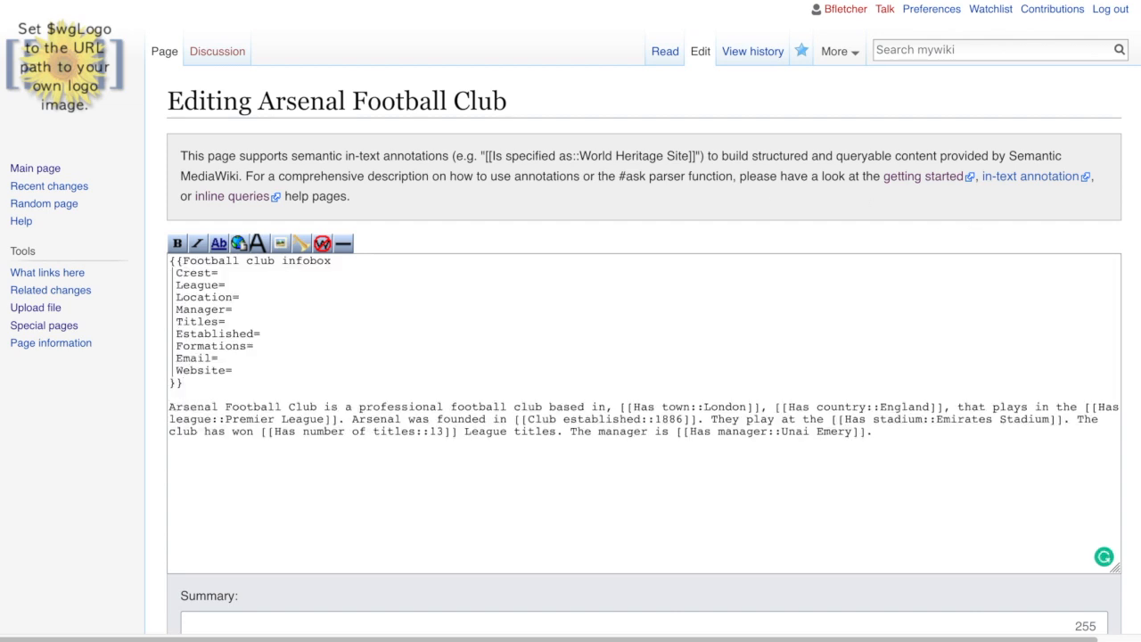
scroll(570, 357, "down", 3)
left_click(213, 613)
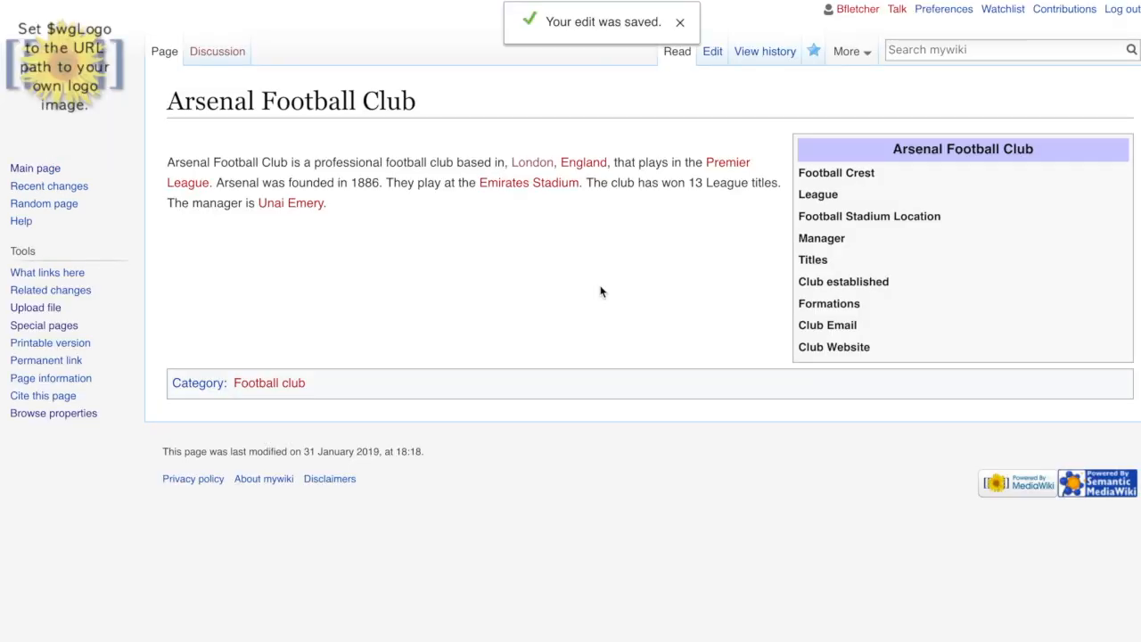
Correct the League value to Premier League and remove London from Location
left_click(713, 53)
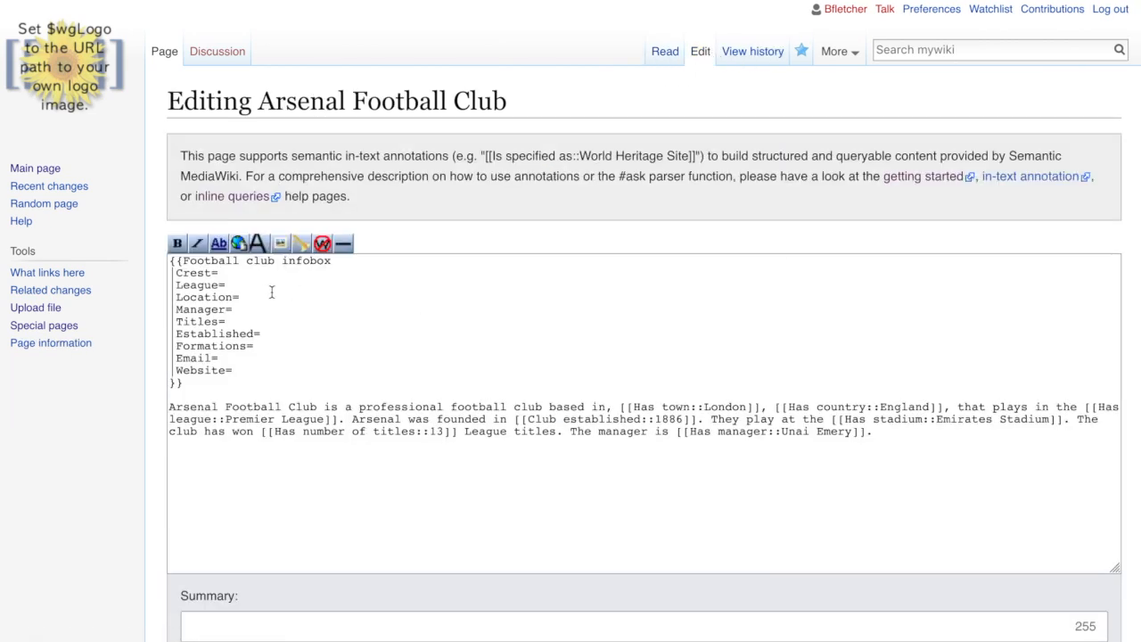
left_click(261, 284)
type("Pre")
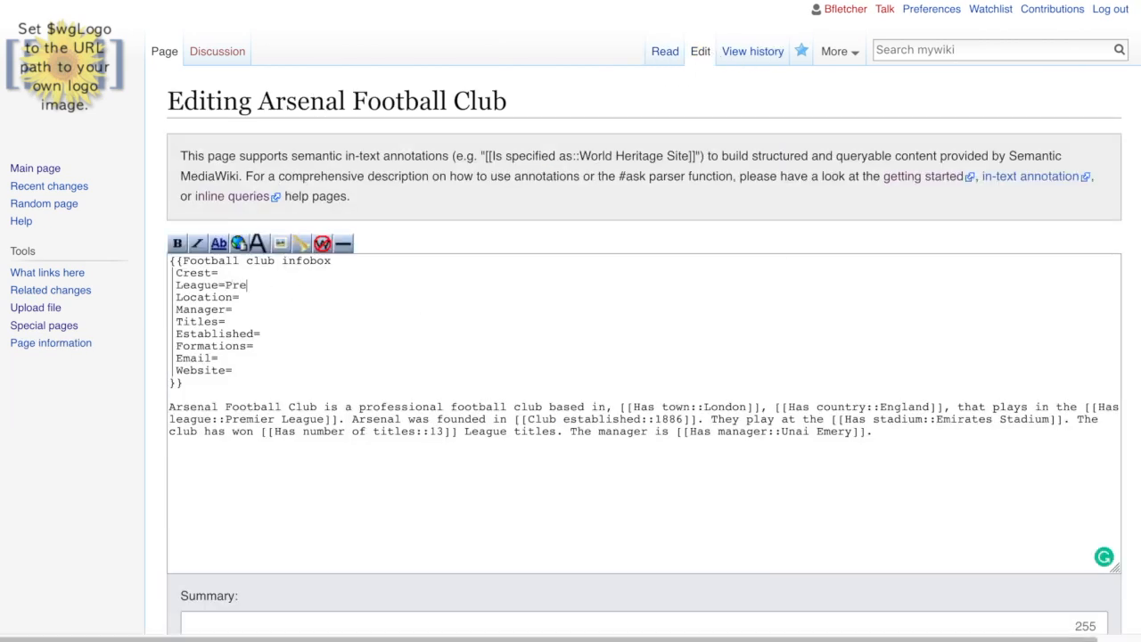
type("miere")
type(" L")
key("BackSpace")
key("BackSpace")
key("BackSpace")
type("Le")
type("ague")
type("Lond")
type("on")
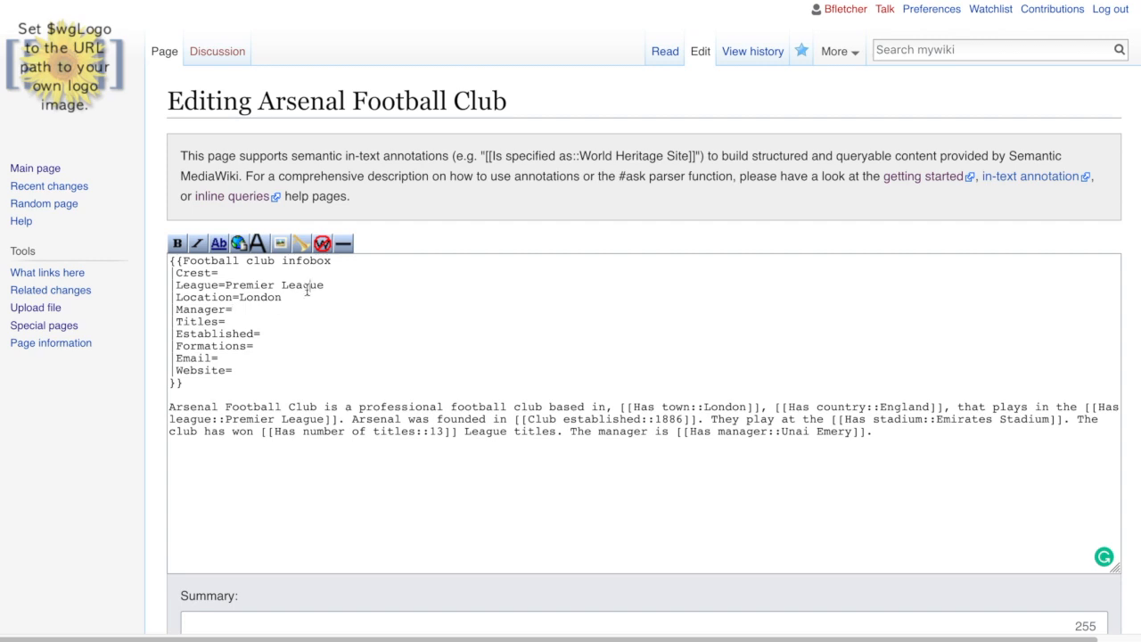
key("BackSpace")
key("BackSpace")
key("BackSpace")
key("BackSpace")
Fill Titles 13, Established 1886 and Formations 4-4-2, 5-3-3, then save the page
left_click(268, 308)
left_click(258, 323)
type("1")
left_click(286, 337)
type("1886")
left_click(292, 344)
type("4-4-")
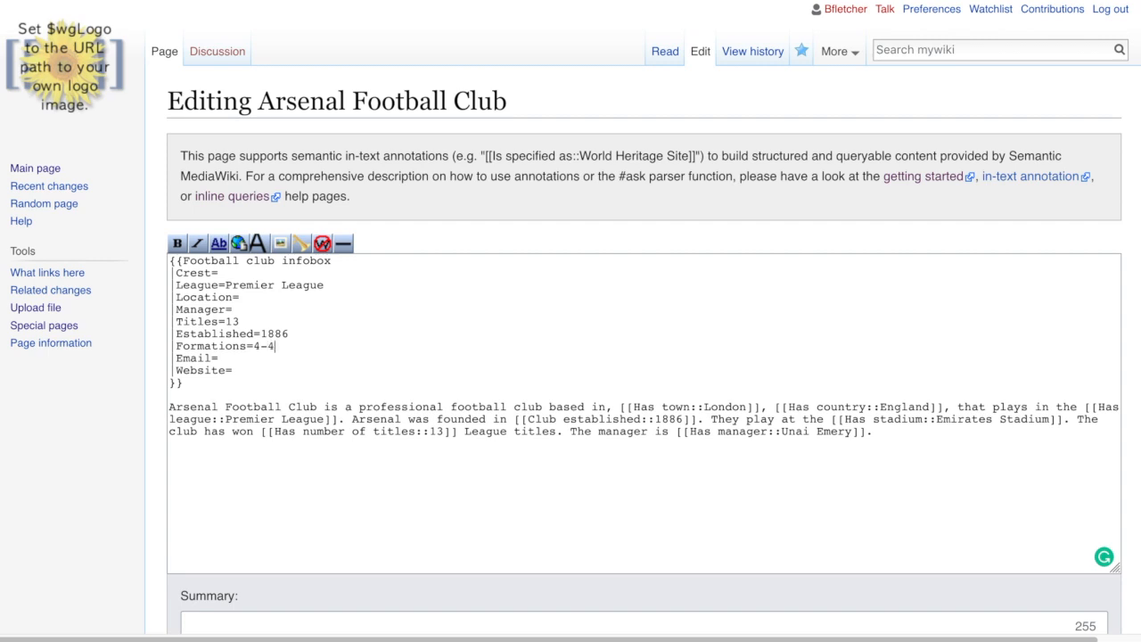
type("2")
type(",5-3-3")
scroll(1110, 407, "down", 5)
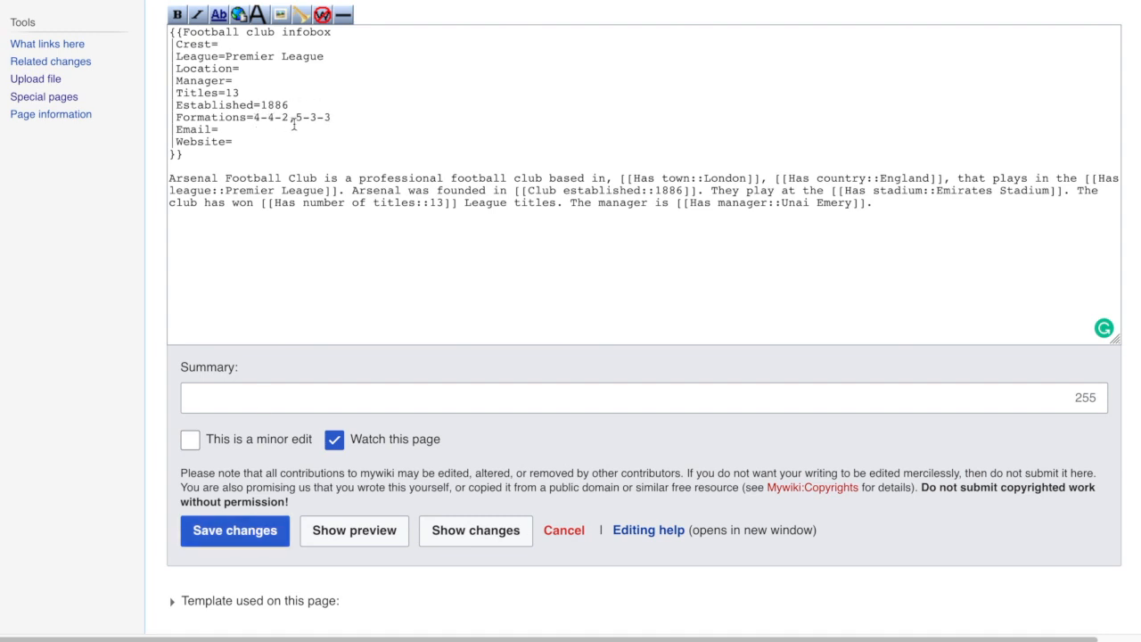
left_click(251, 119)
left_click(256, 531)
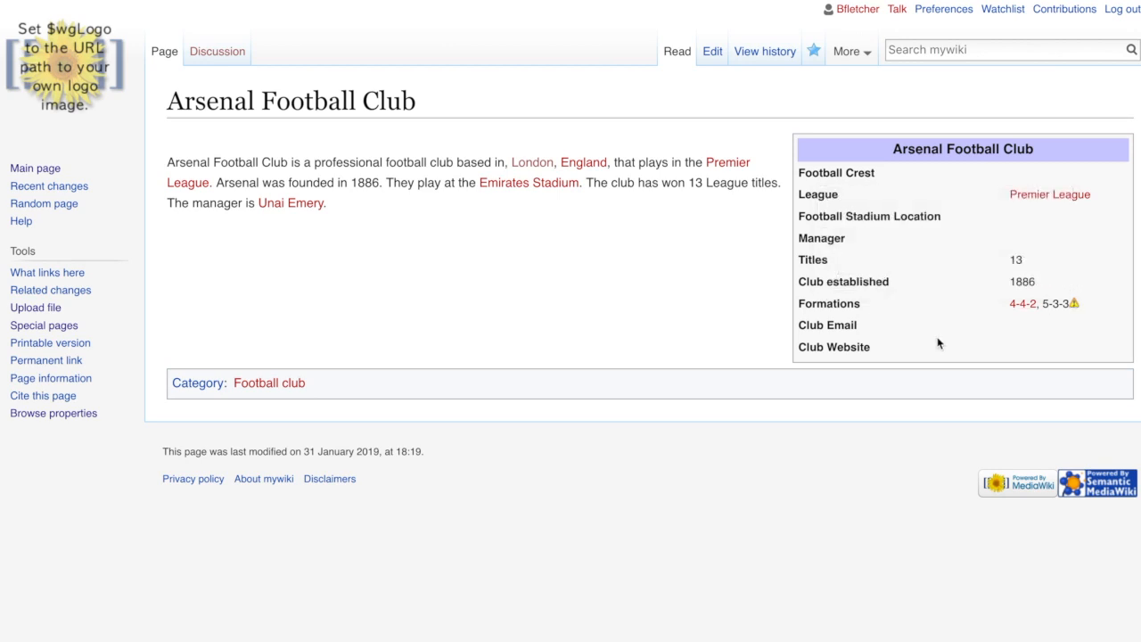
Reopen the Arsenal Football Club page's wikitext for editing
left_click(713, 55)
Correct the second formation from 5-3-3 to 5-3-2 and save the page
left_click(342, 345)
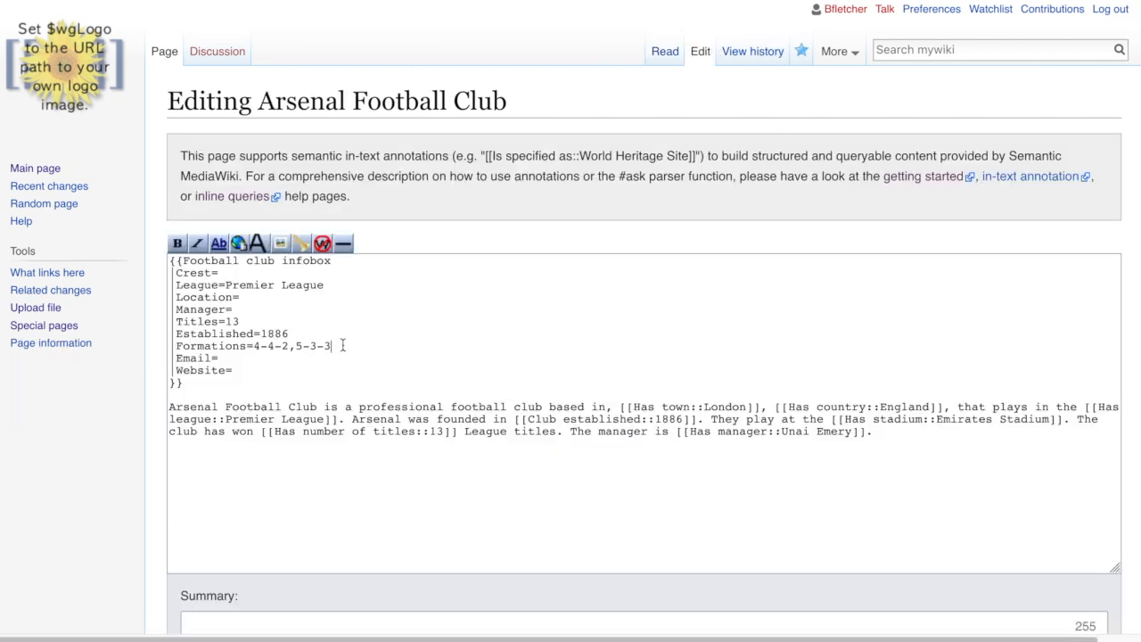
key("BackSpace")
type("2")
scroll(570, 401, "down", 4)
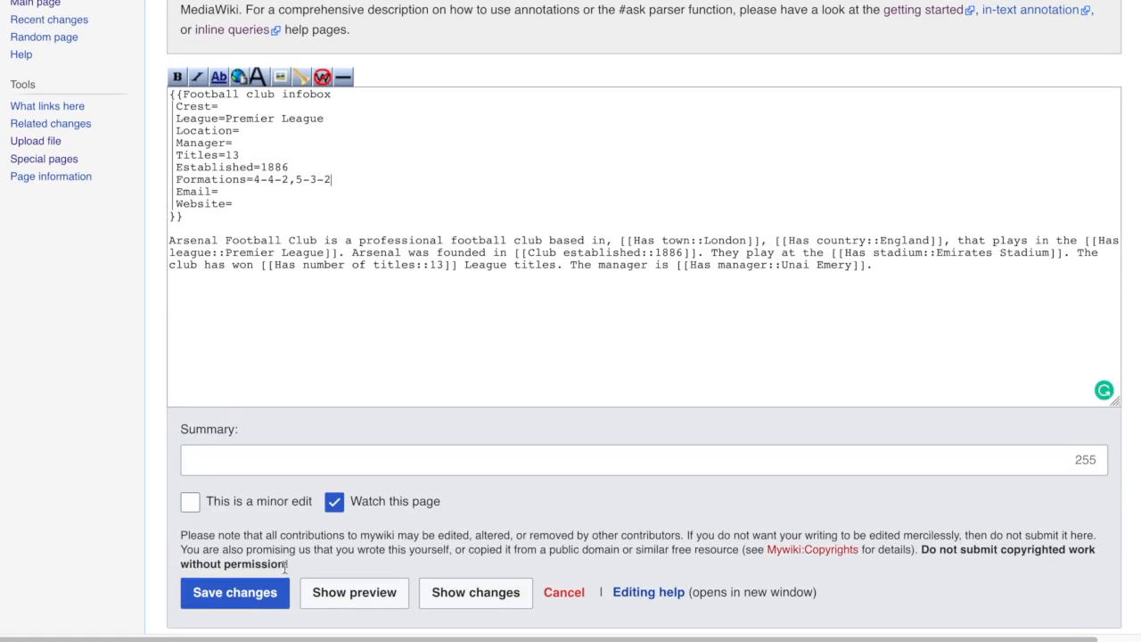
left_click(254, 592)
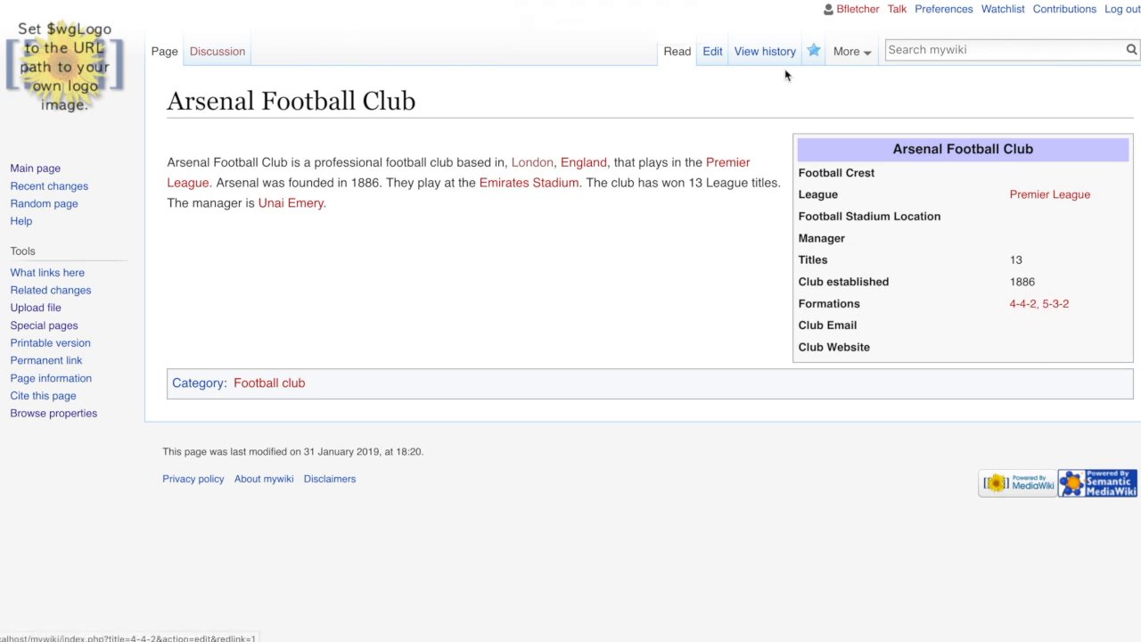
Replace the comma between 4-4-2 and 5-3-2 with a space, save, and return to editing
left_click(713, 51)
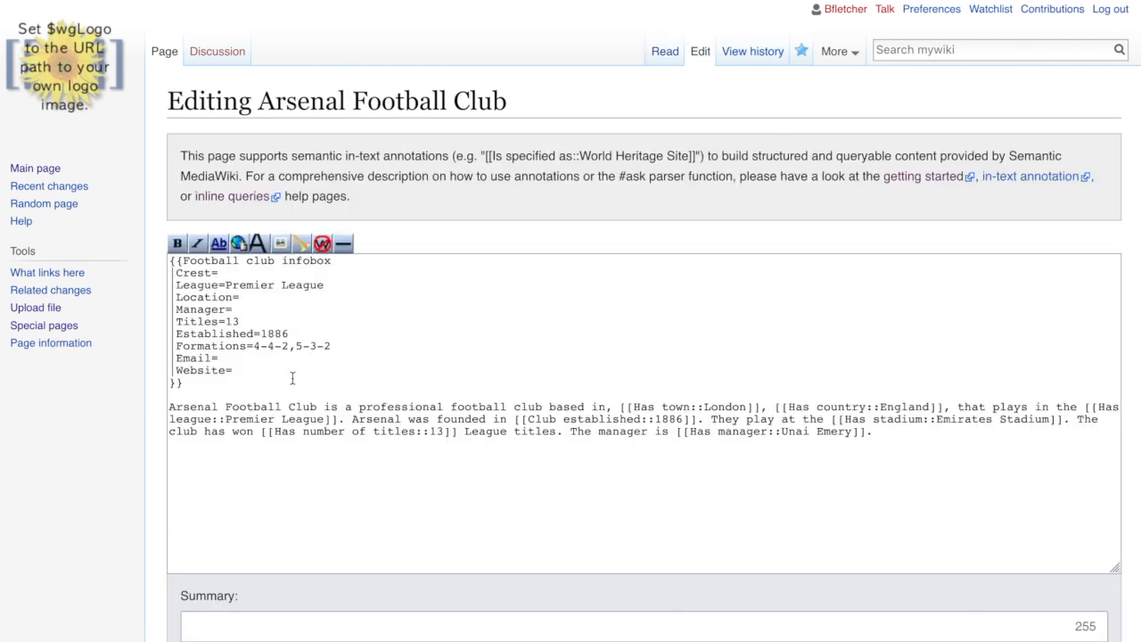
key("BackSpace")
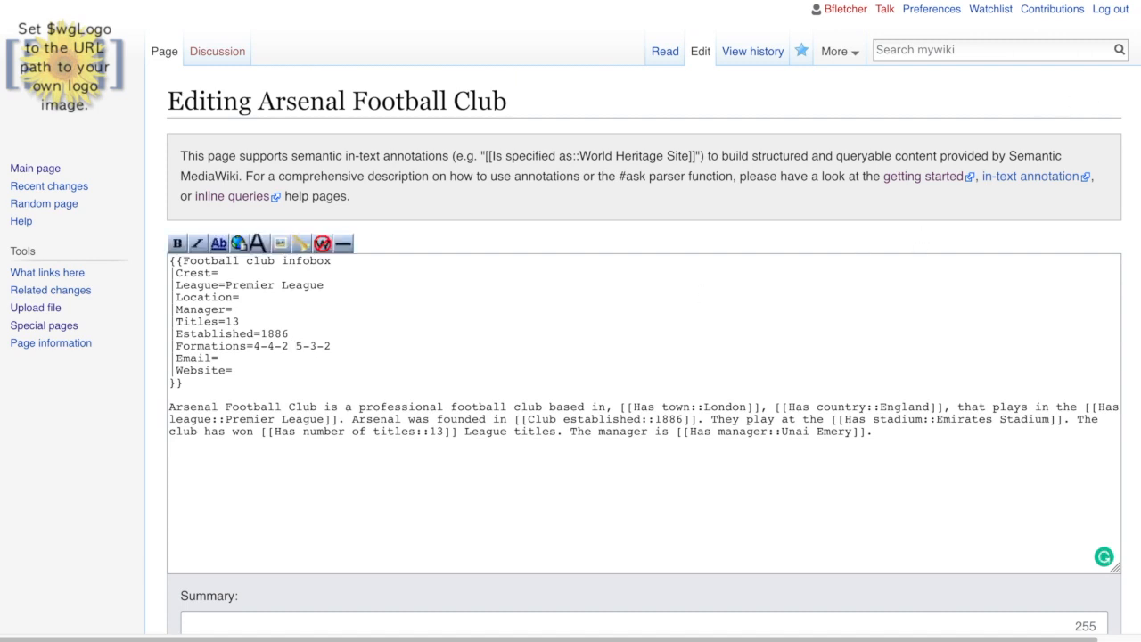
scroll(664, 357, "down", 3)
left_click(193, 622)
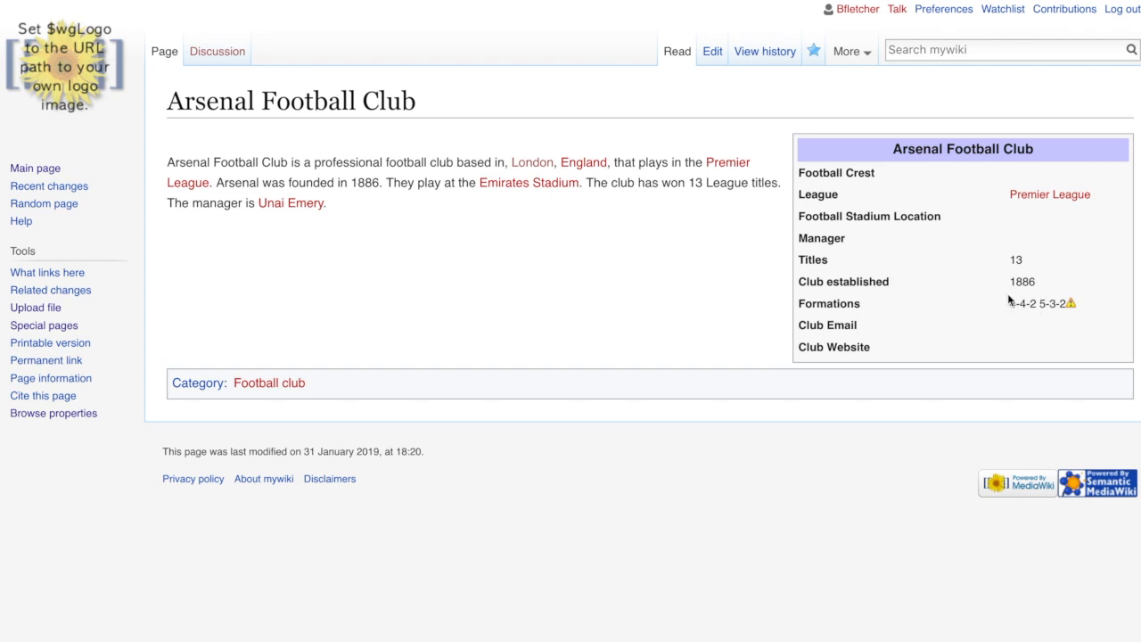
left_click(713, 54)
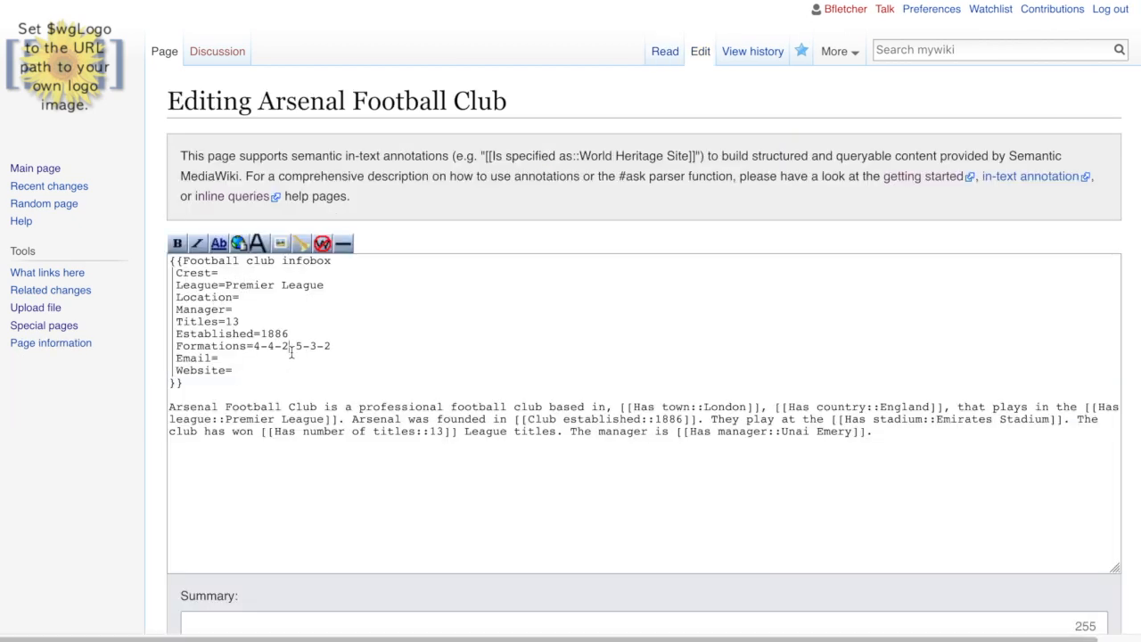
Write the formations as '4-4-2, 5-3-2' and save the page
left_click(290, 351)
type(",")
key("BackSpace")
type(",")
scroll(641, 357, "down", 5)
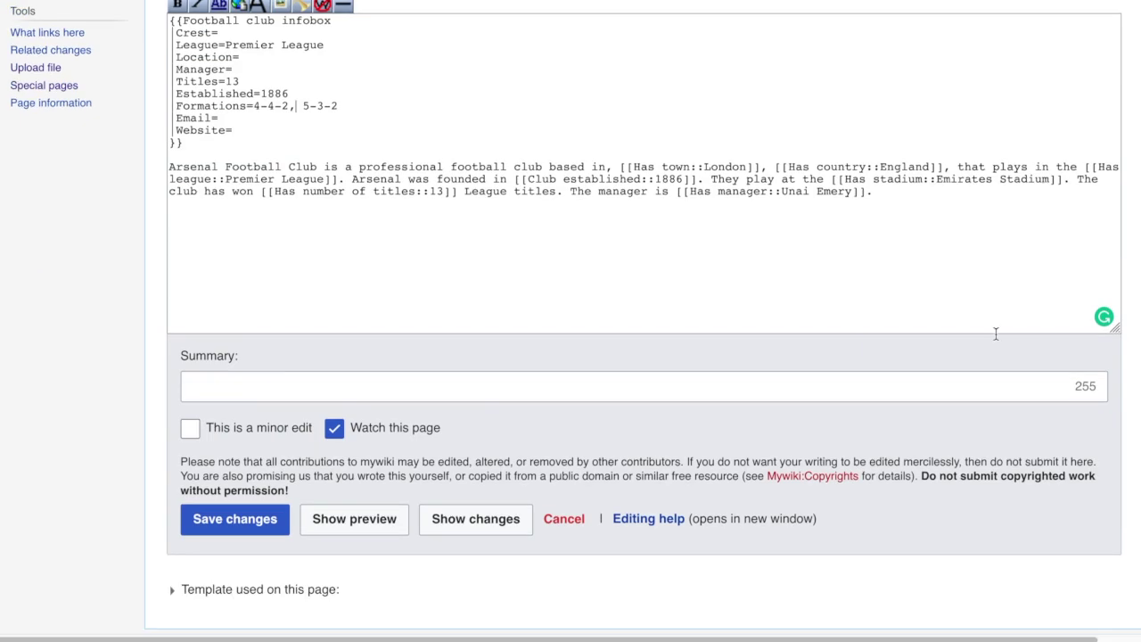
left_click(235, 519)
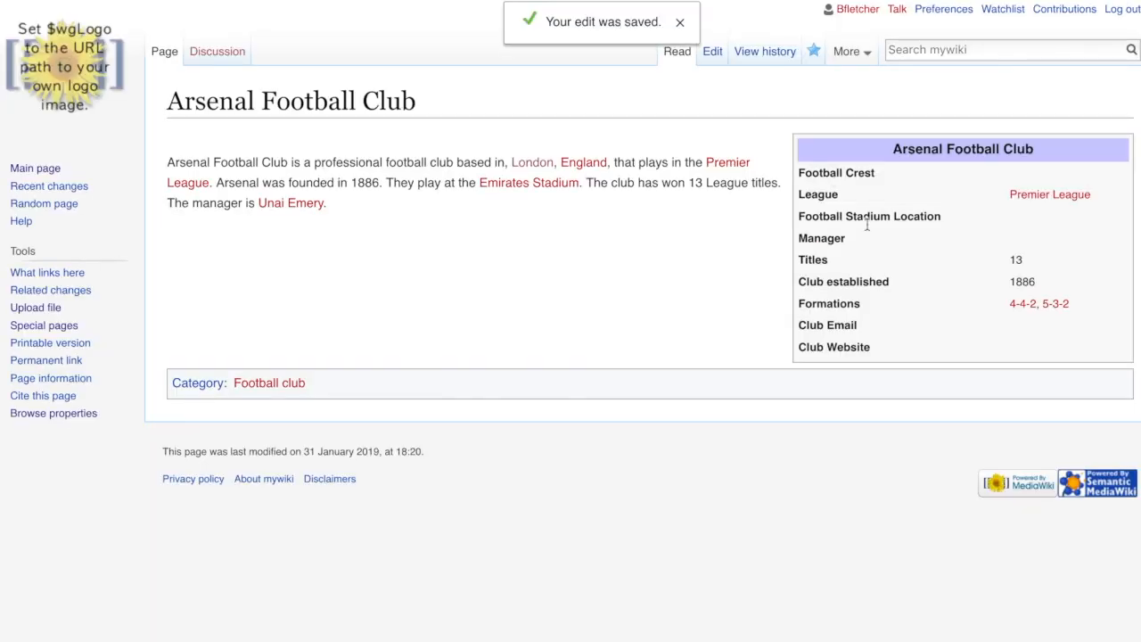
Reopen the wikitext, look over the infobox code without changes, and save again
left_click(713, 51)
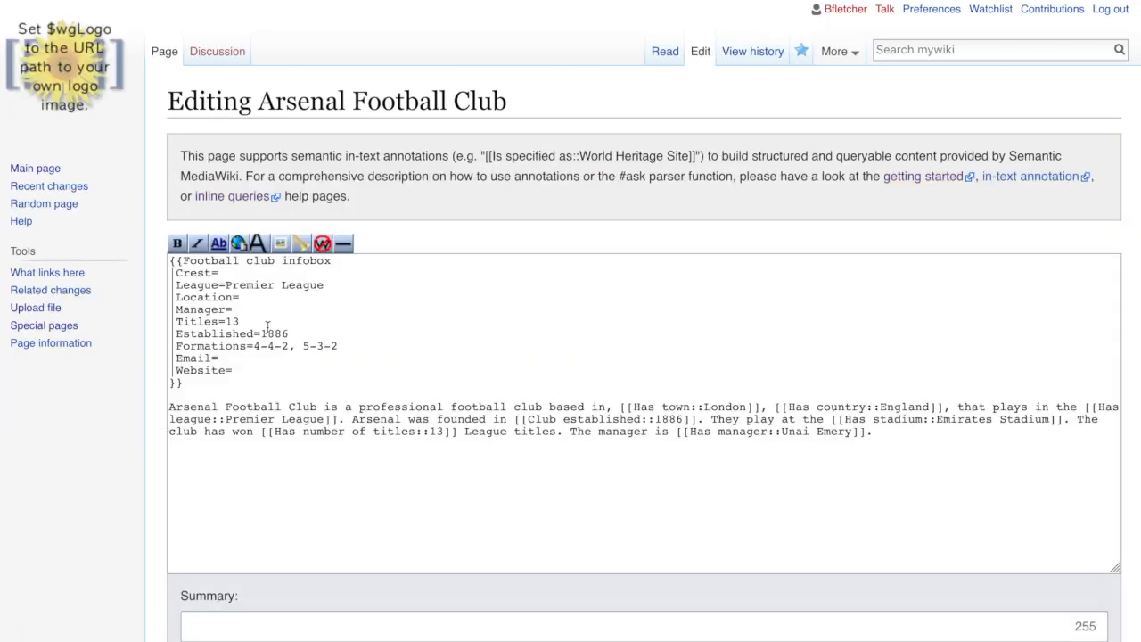
left_click(254, 274)
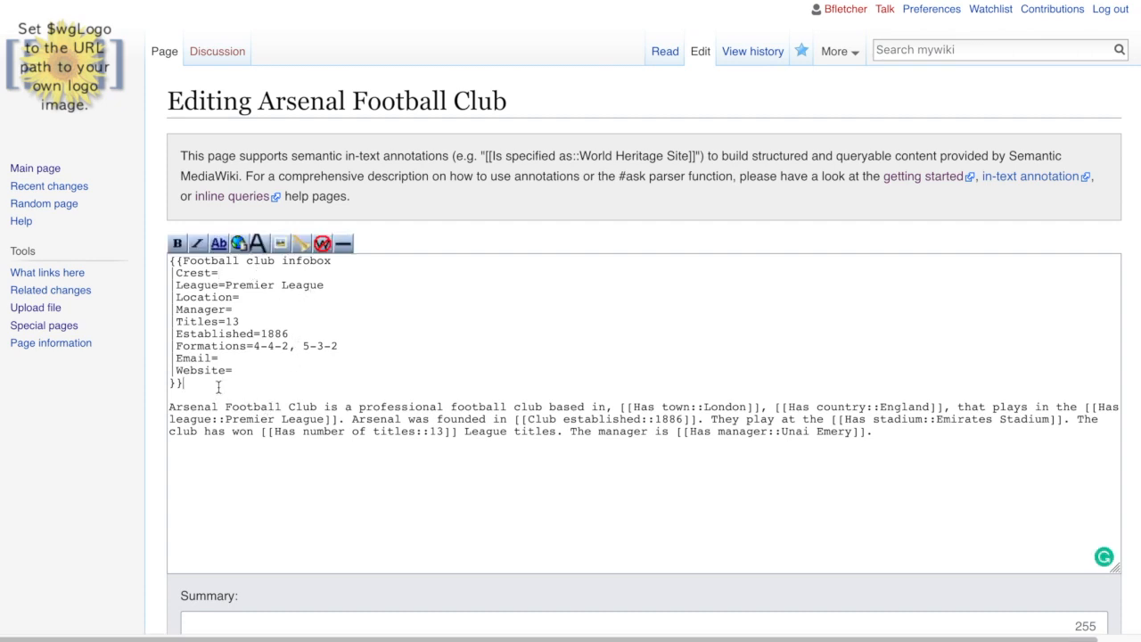
scroll(184, 329, "down", 1)
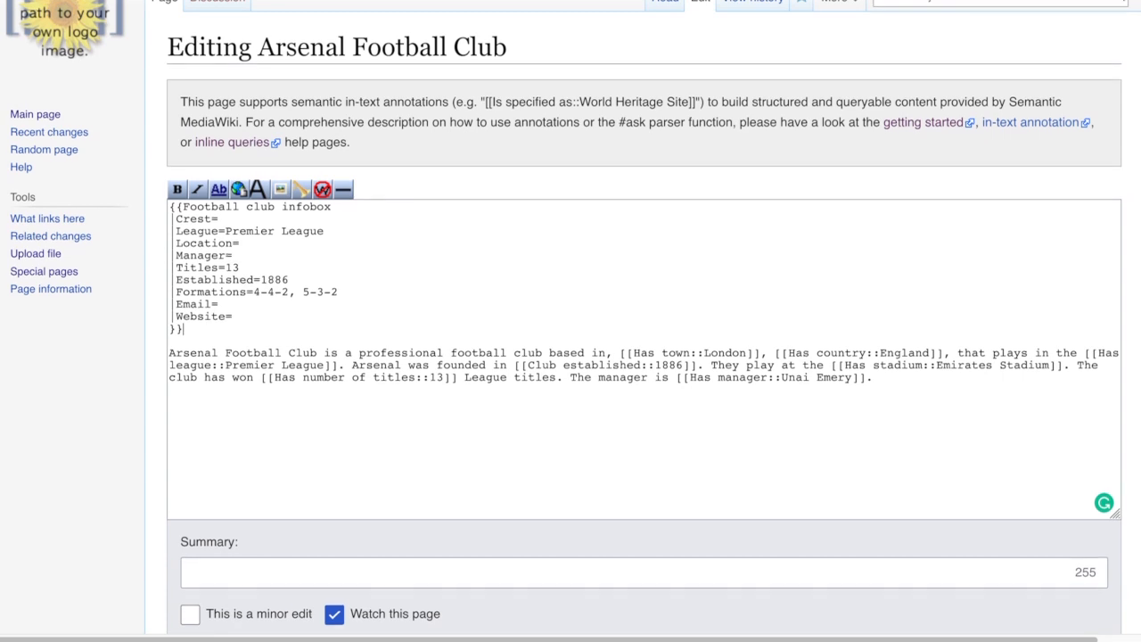
left_click(202, 339)
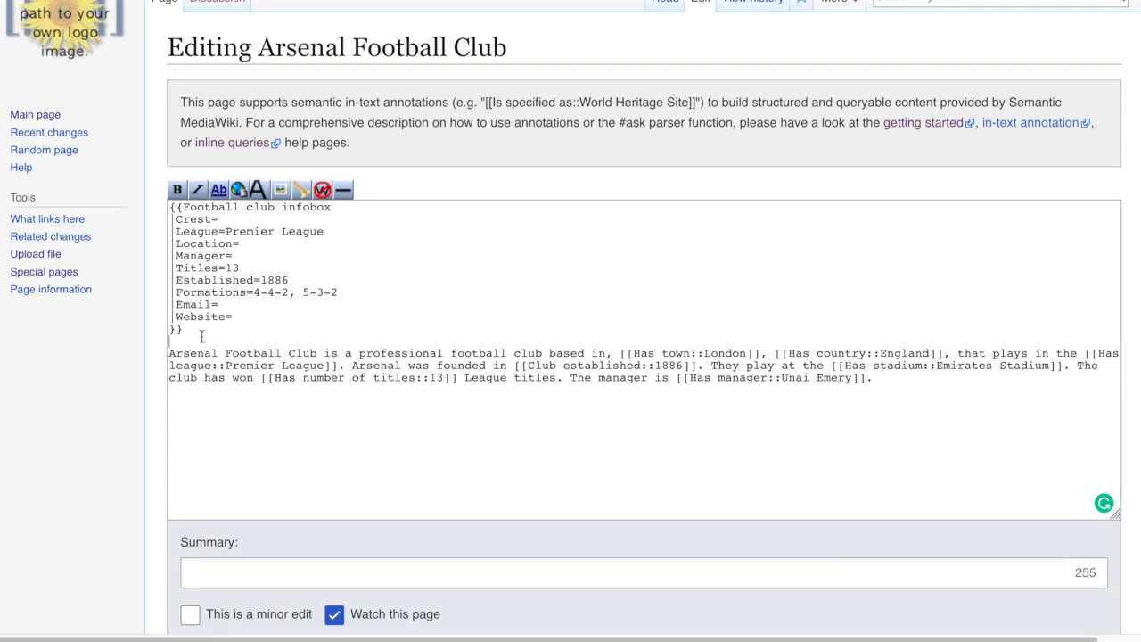
left_click_drag(198, 331, 169, 201)
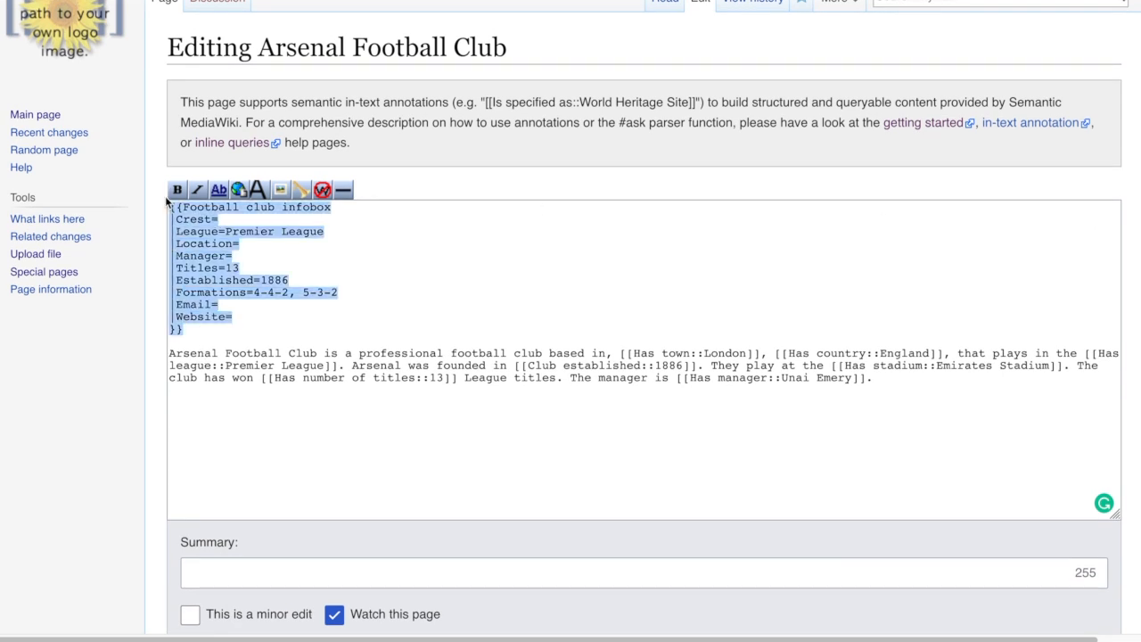
left_click(335, 267)
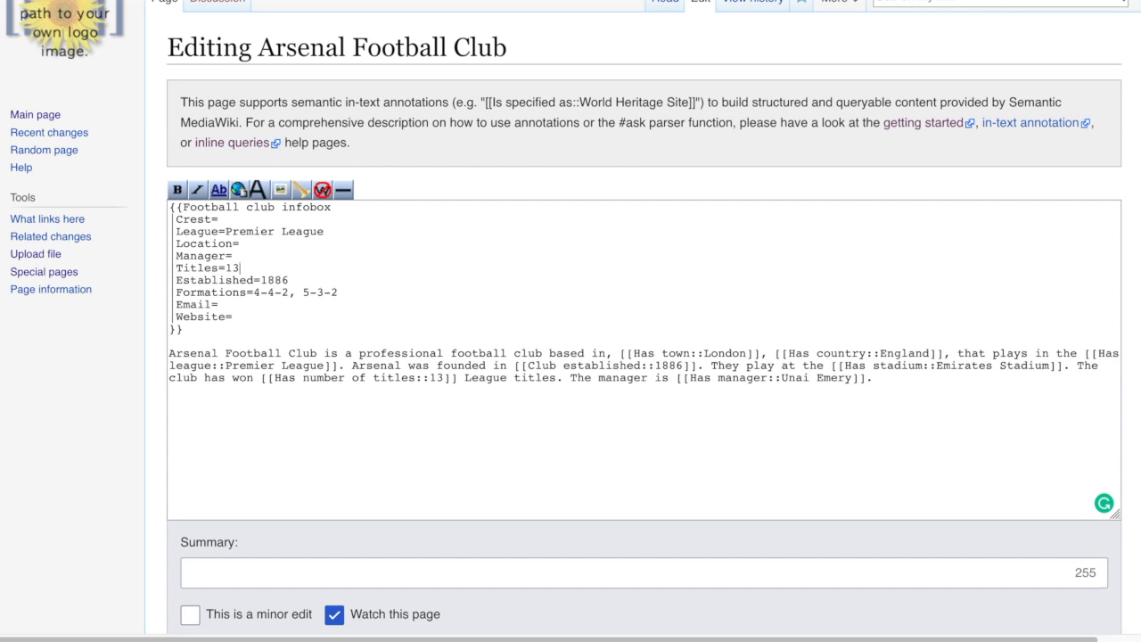
scroll(570, 356, "down", 1)
scroll(570, 356, "down", 1)
scroll(571, 356, "up", 1)
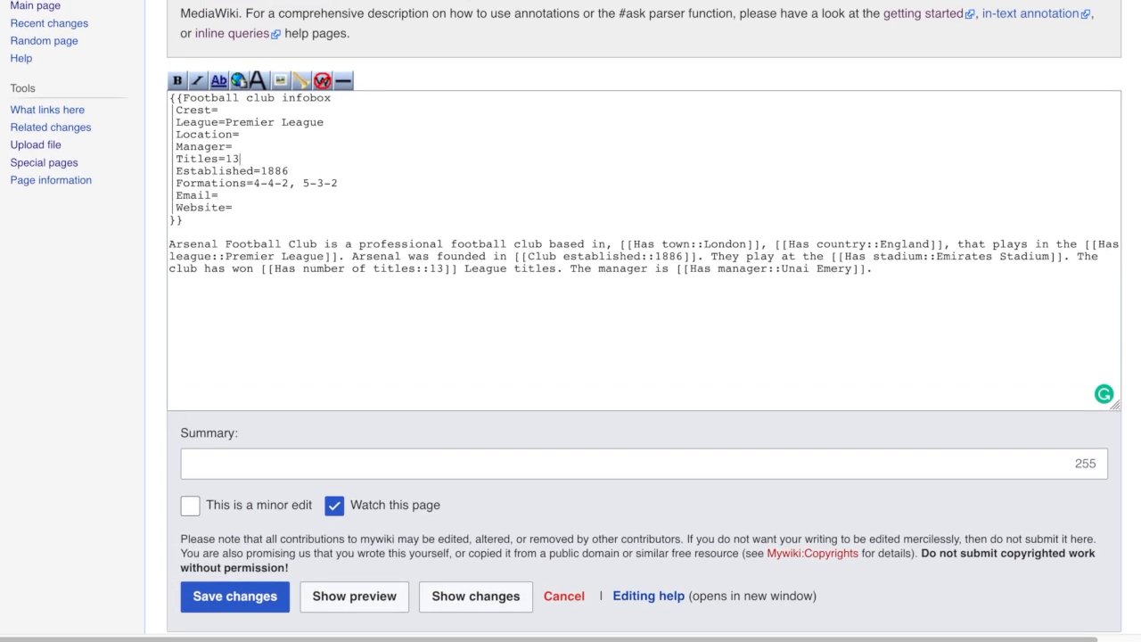
left_click(248, 597)
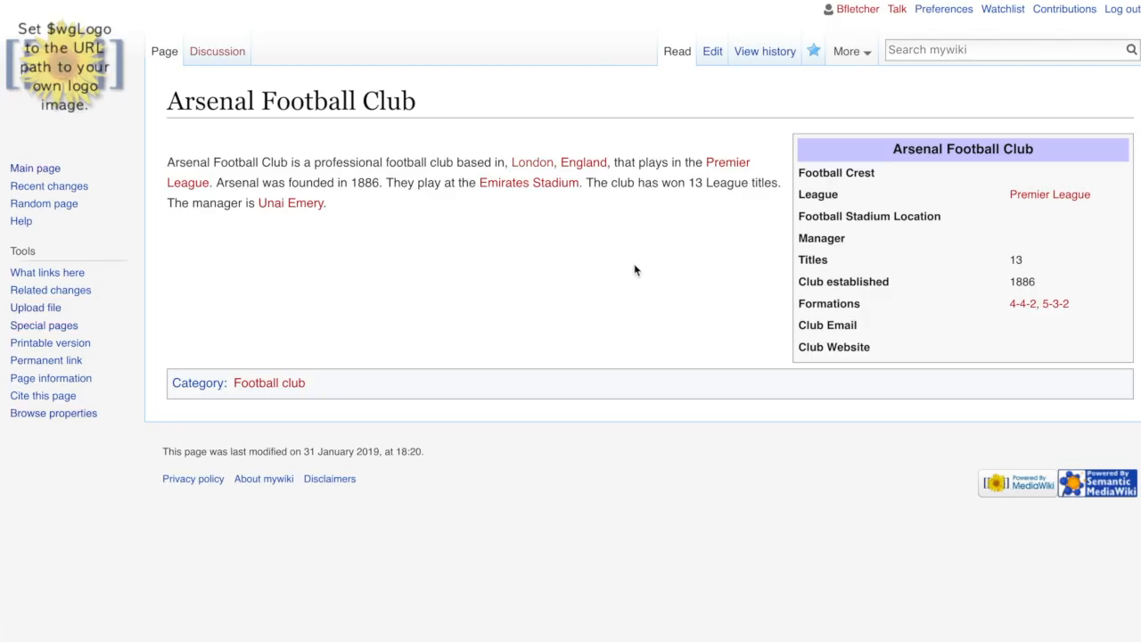
Go from Special pages to the Page Forms 'Create a form' page
left_click(44, 326)
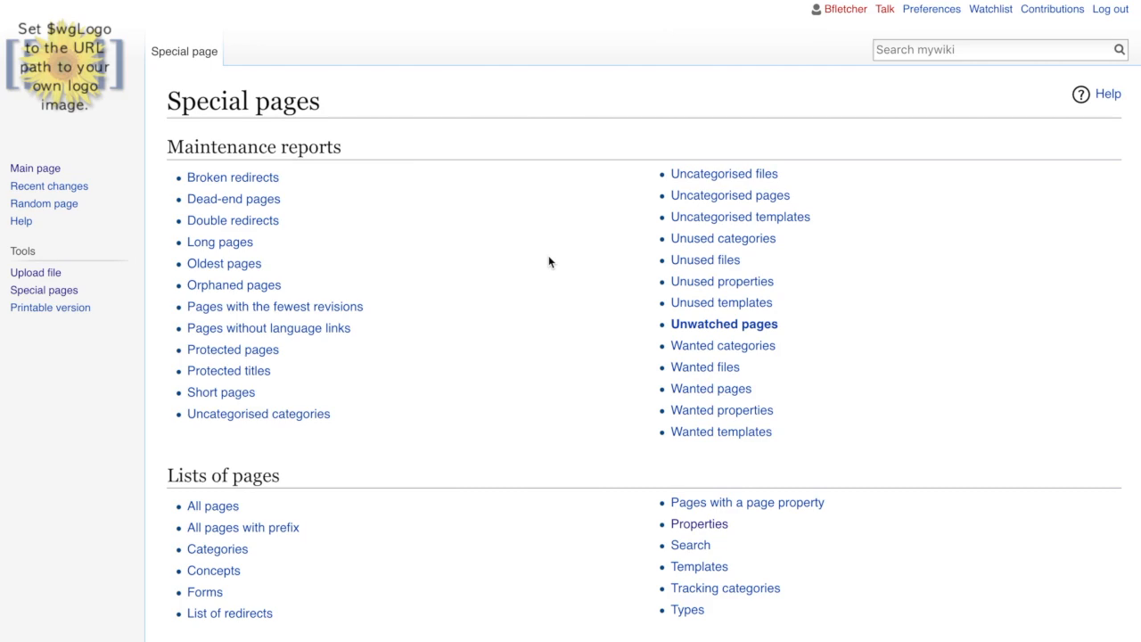
scroll(571, 356, "down", 5)
scroll(570, 357, "down", 2)
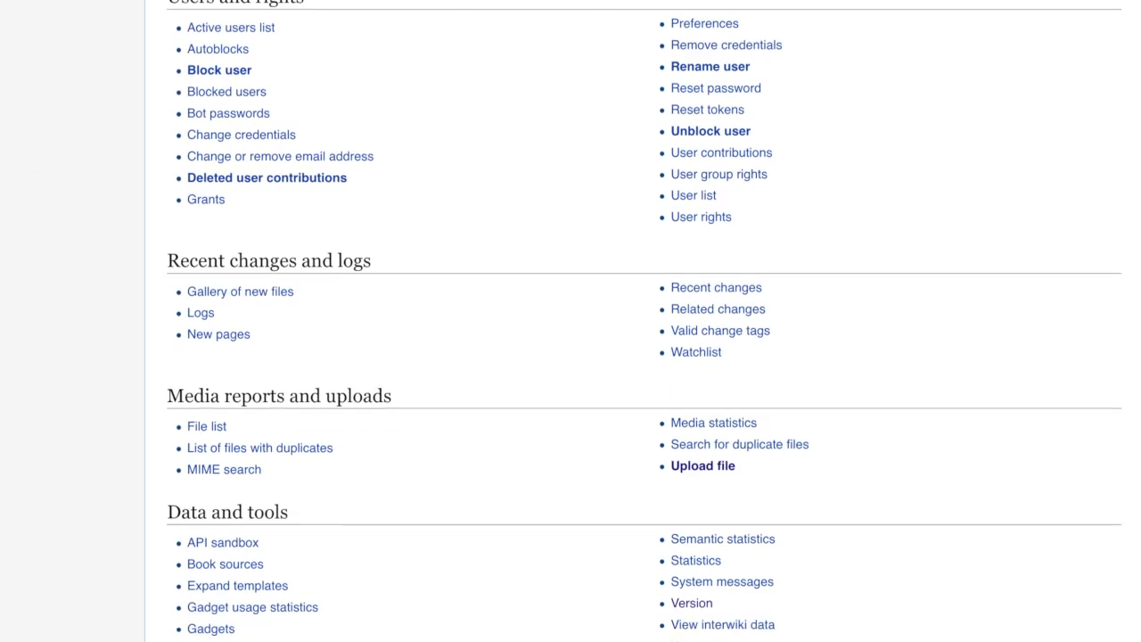
scroll(571, 357, "down", 3)
scroll(570, 356, "down", 3)
scroll(1136, 481, "down", 2)
scroll(1132, 516, "down", 1)
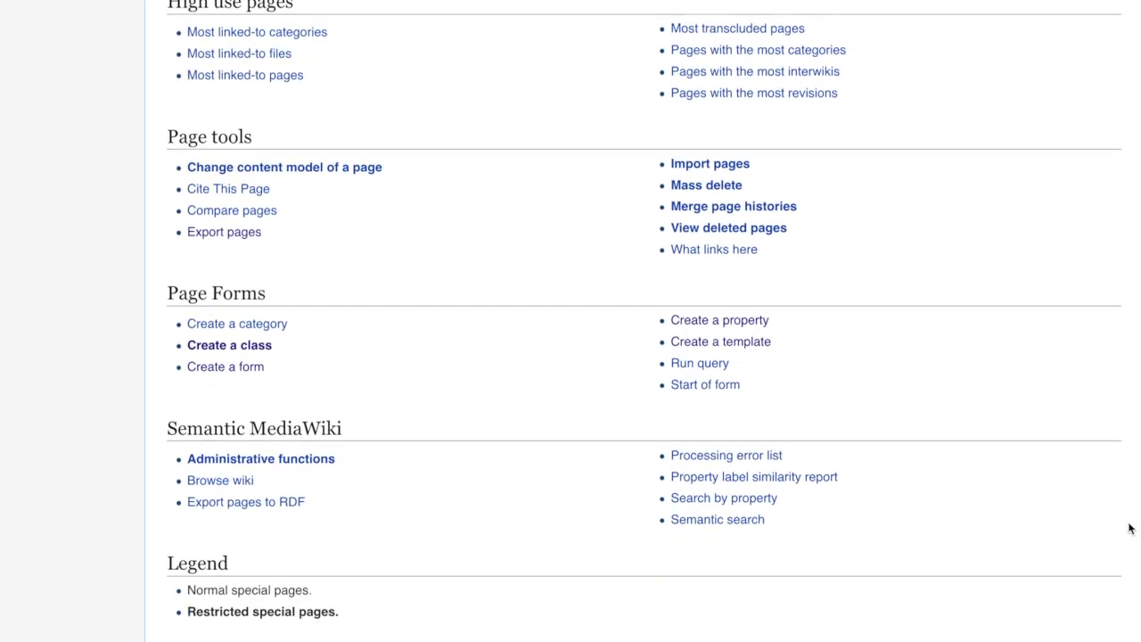
left_click(237, 368)
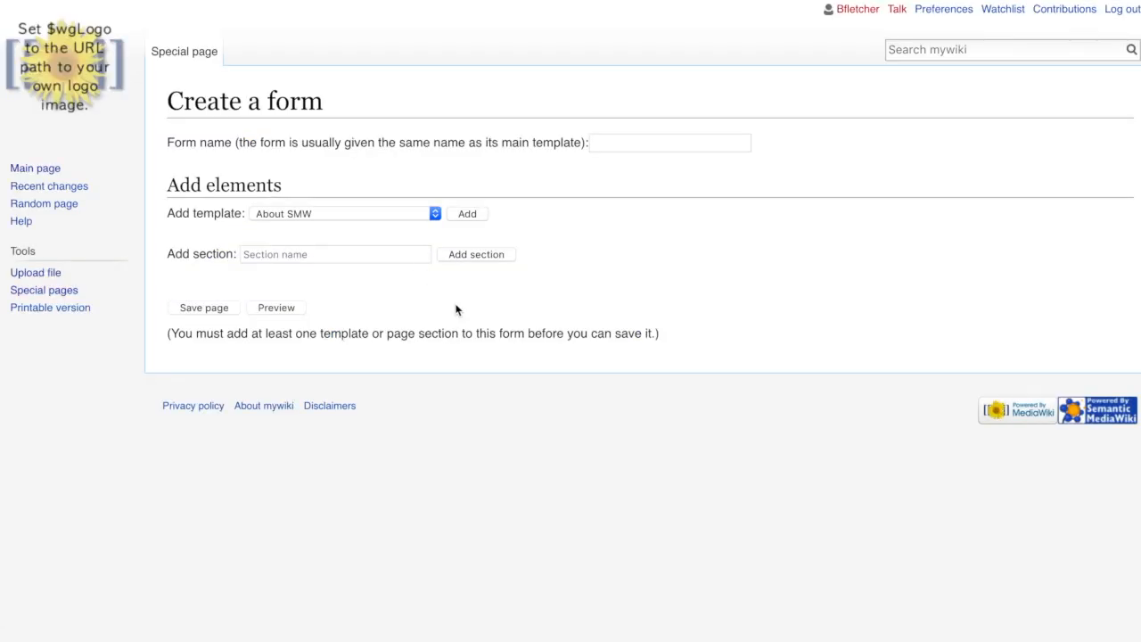
Name the form Football club infobox and add the Football club infobox template to it
left_click(434, 213)
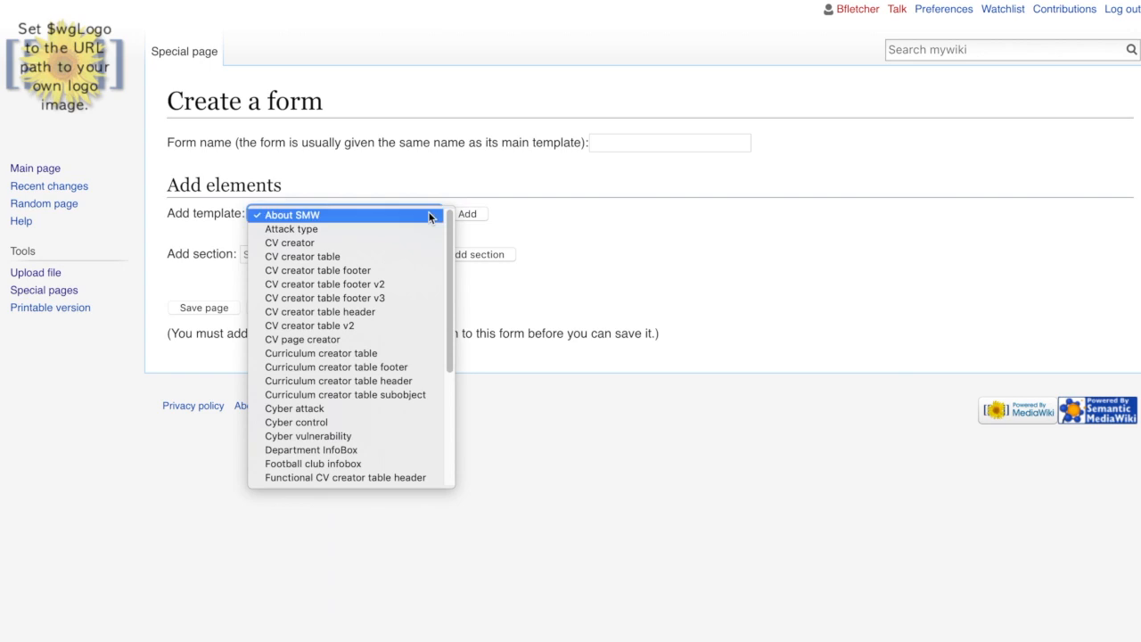
key("f")
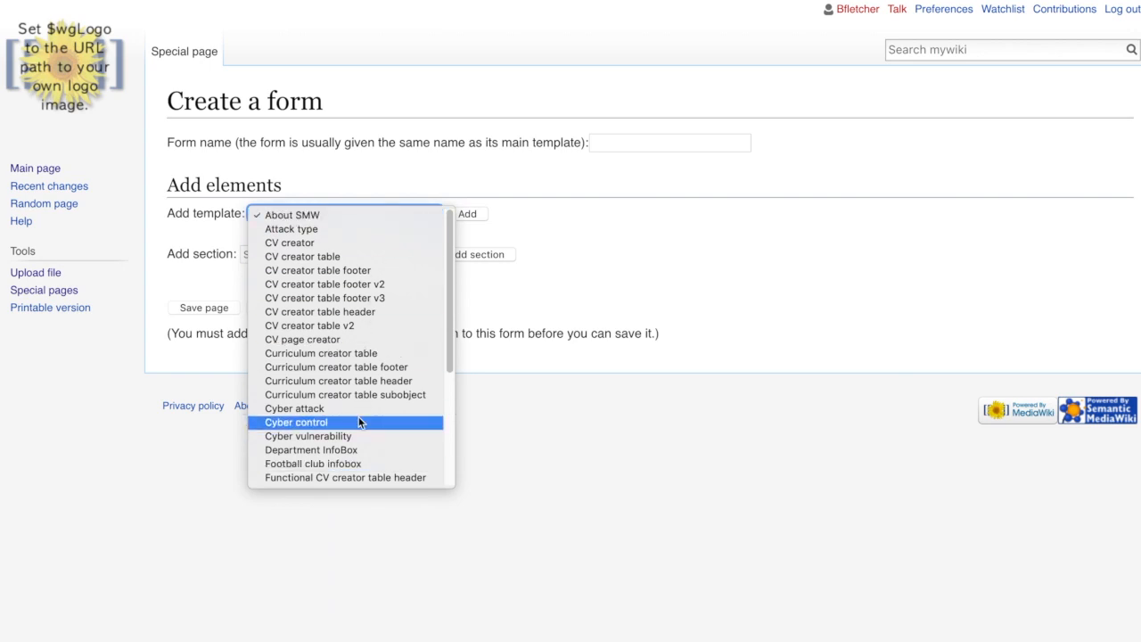
left_click(355, 463)
left_click(602, 291)
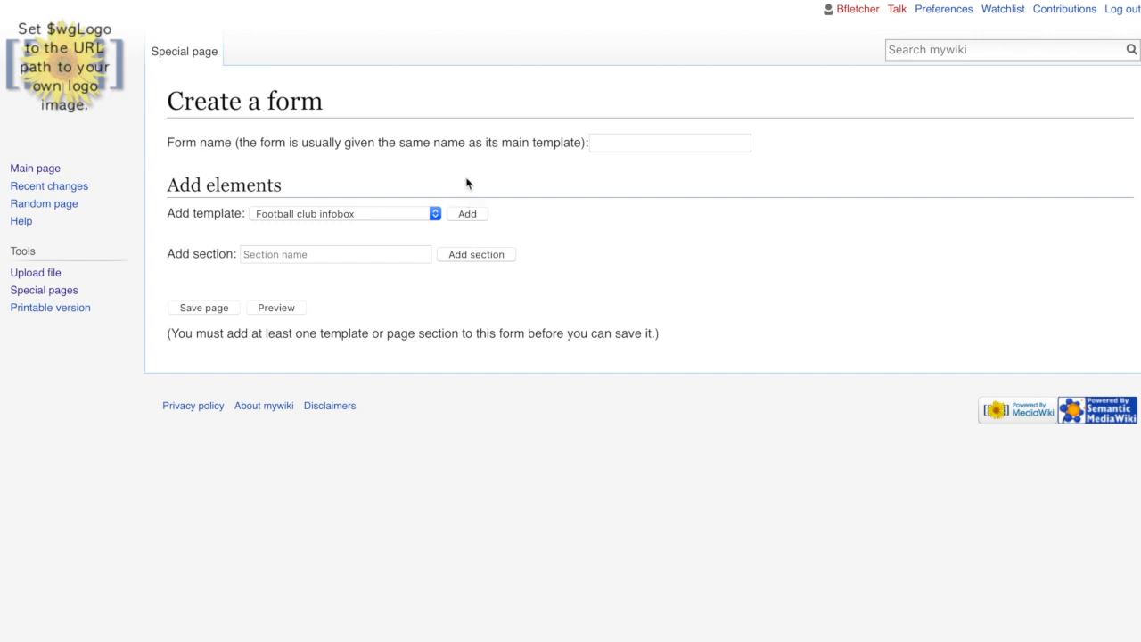
left_click(617, 149)
type("F")
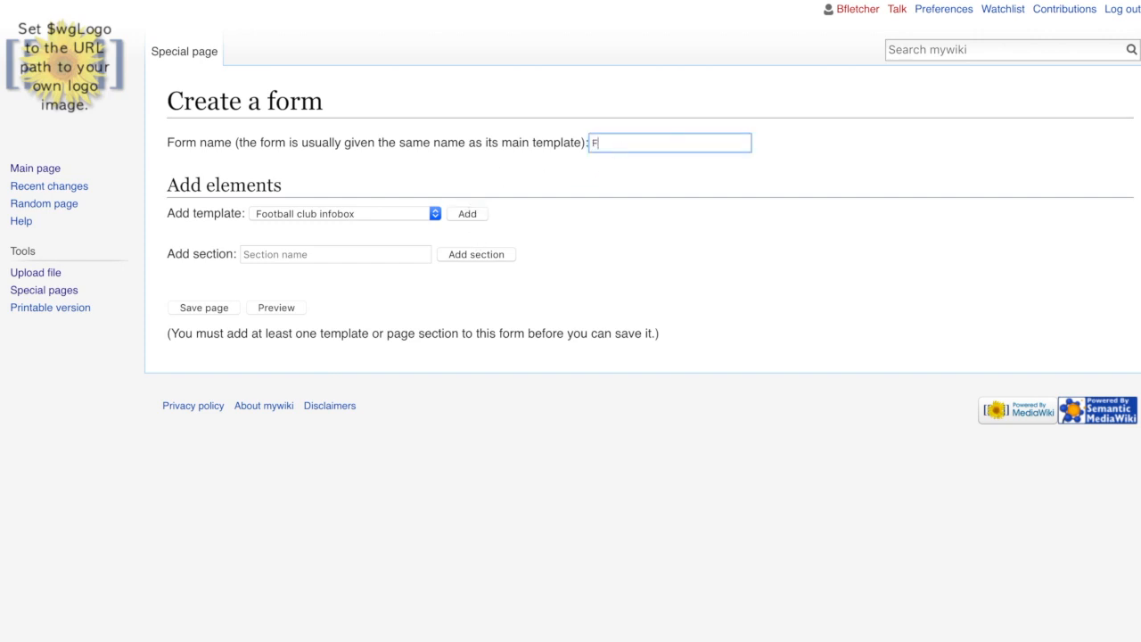
type("oot")
type("obox")
left_click(324, 216)
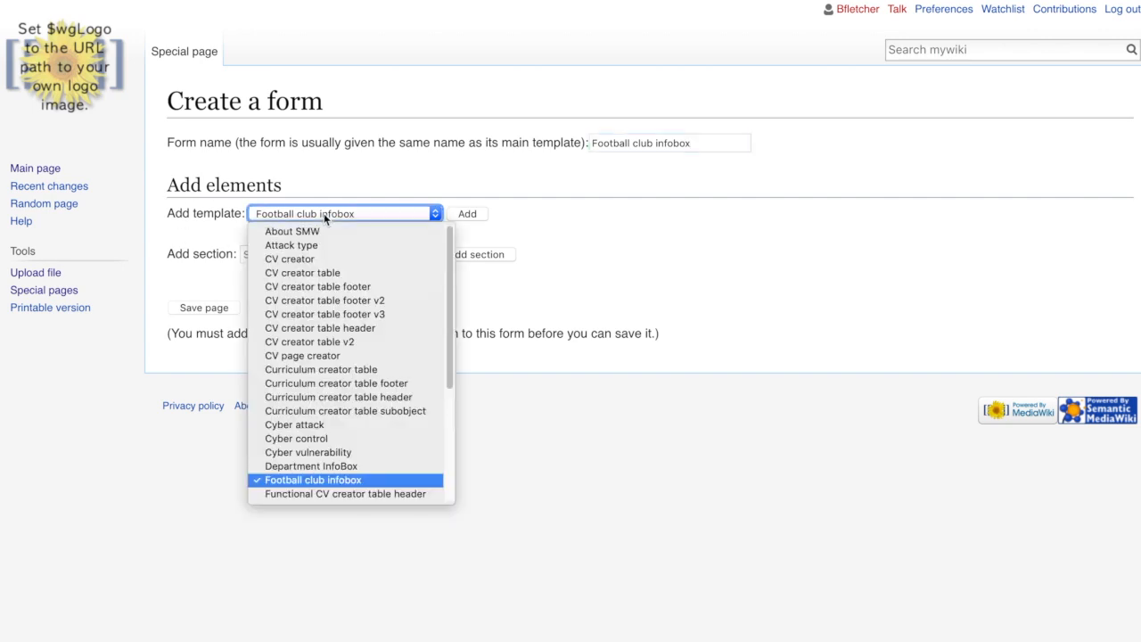
left_click(324, 217)
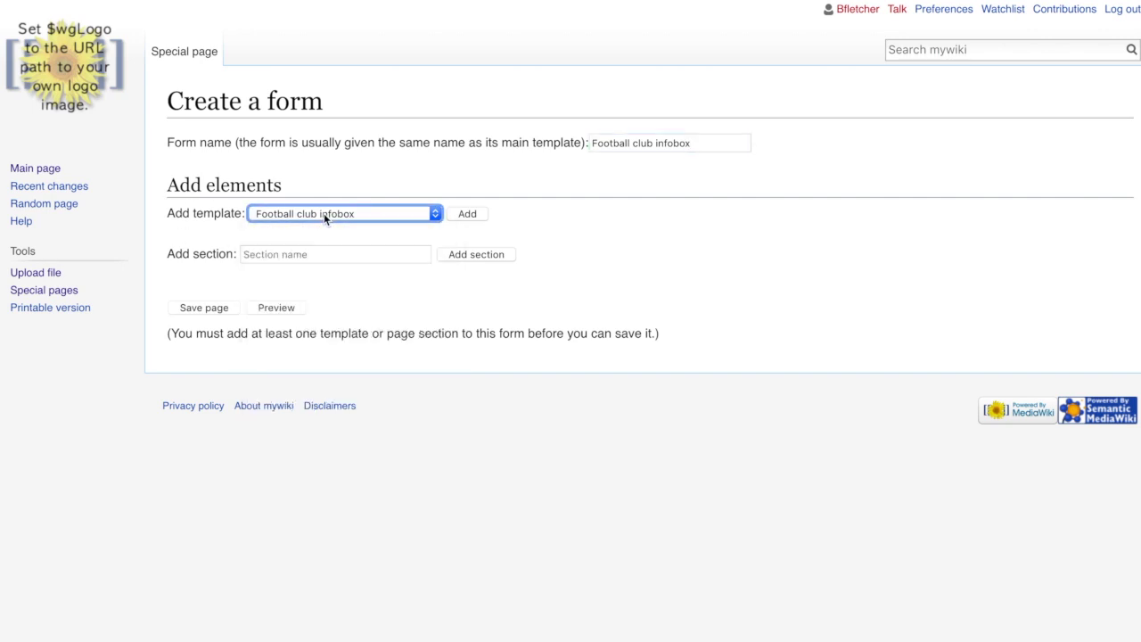
left_click(476, 214)
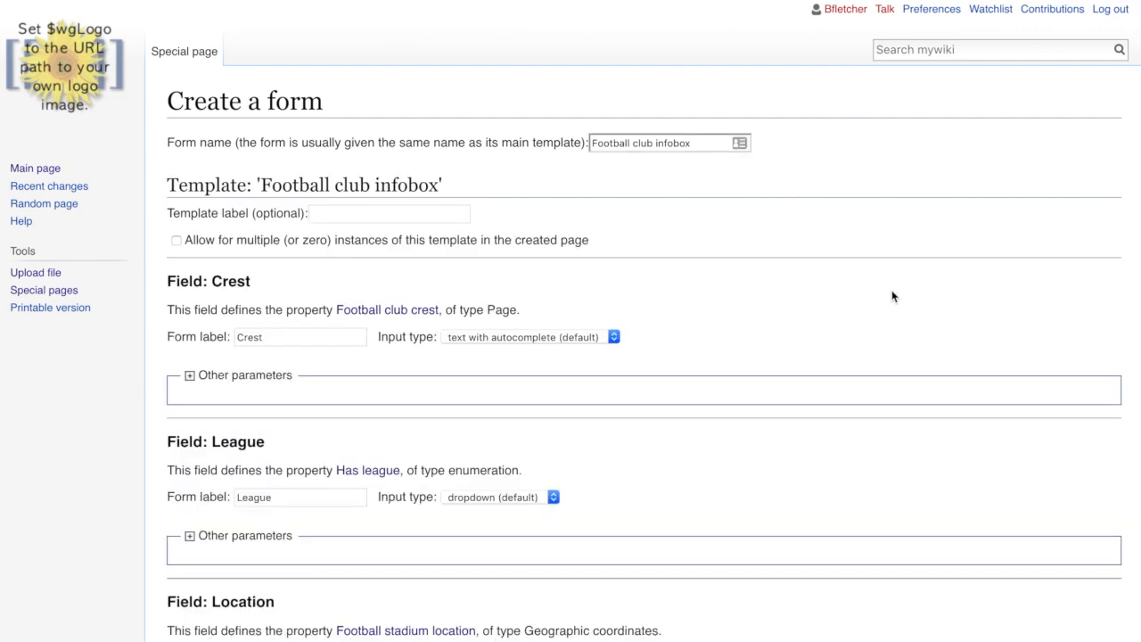
scroll(1139, 125, "down", 4)
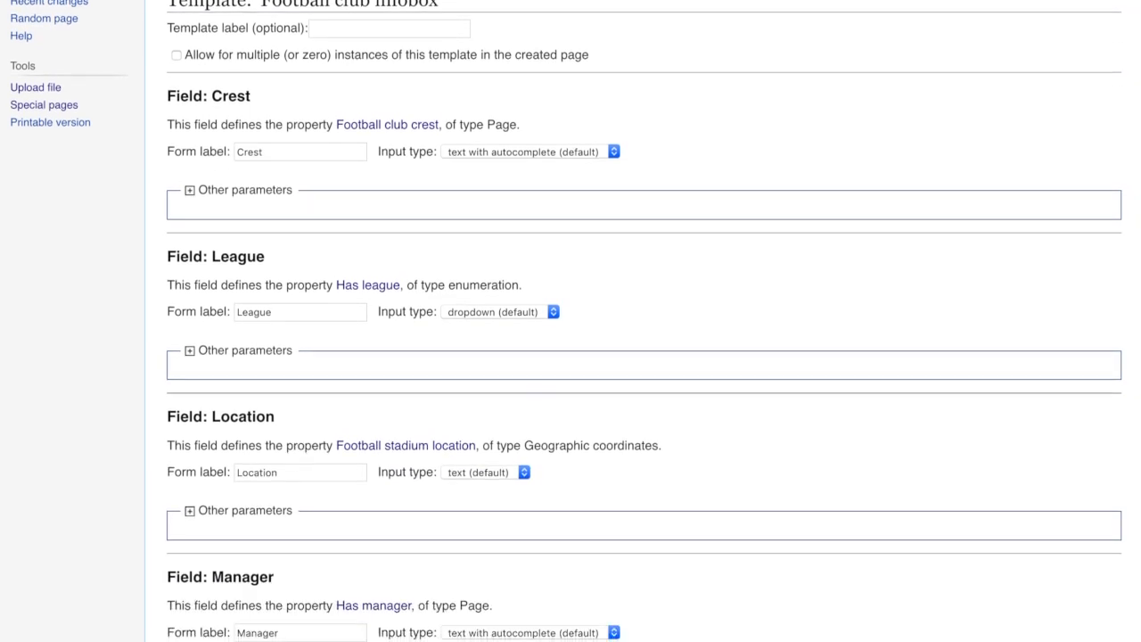
scroll(1139, 126, "down", 1)
scroll(1138, 126, "up", 1)
scroll(1139, 125, "up", 3)
scroll(1139, 126, "down", 1)
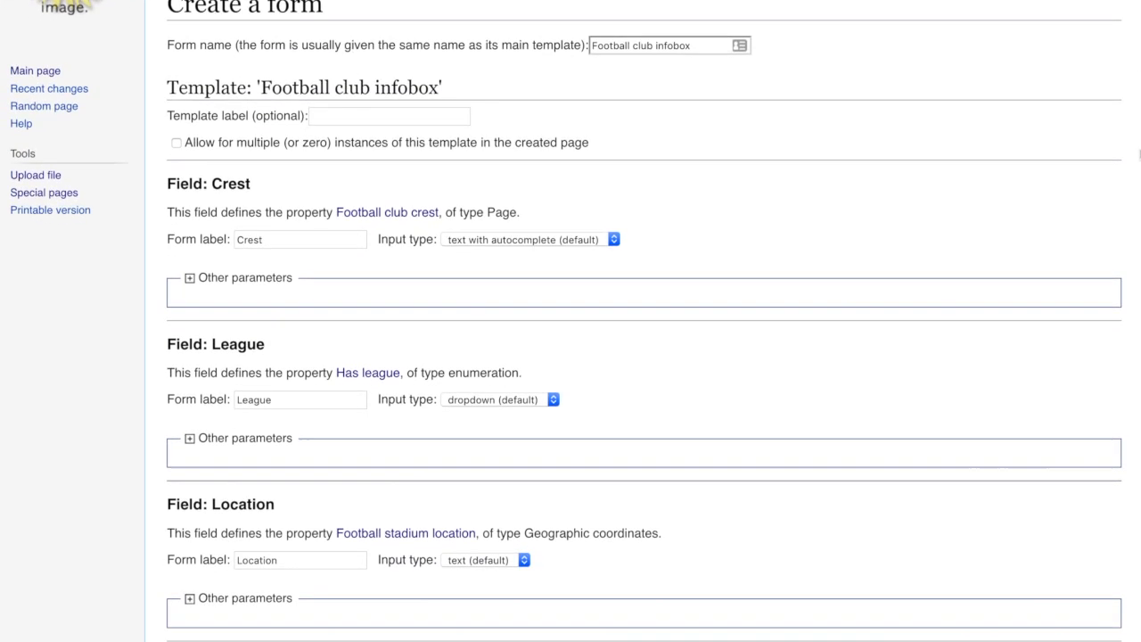
scroll(1138, 126, "down", 3)
scroll(1139, 126, "down", 2)
scroll(1139, 125, "down", 3)
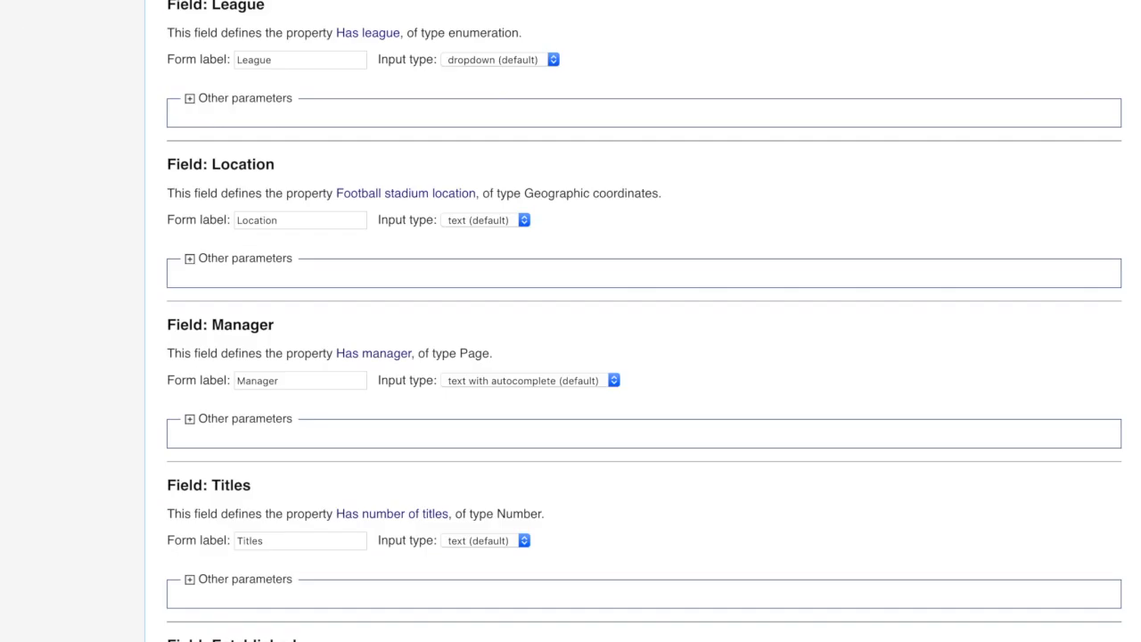
scroll(1138, 126, "down", 2)
scroll(1139, 125, "down", 4)
scroll(1139, 356, "down", 4)
scroll(1139, 356, "down", 5)
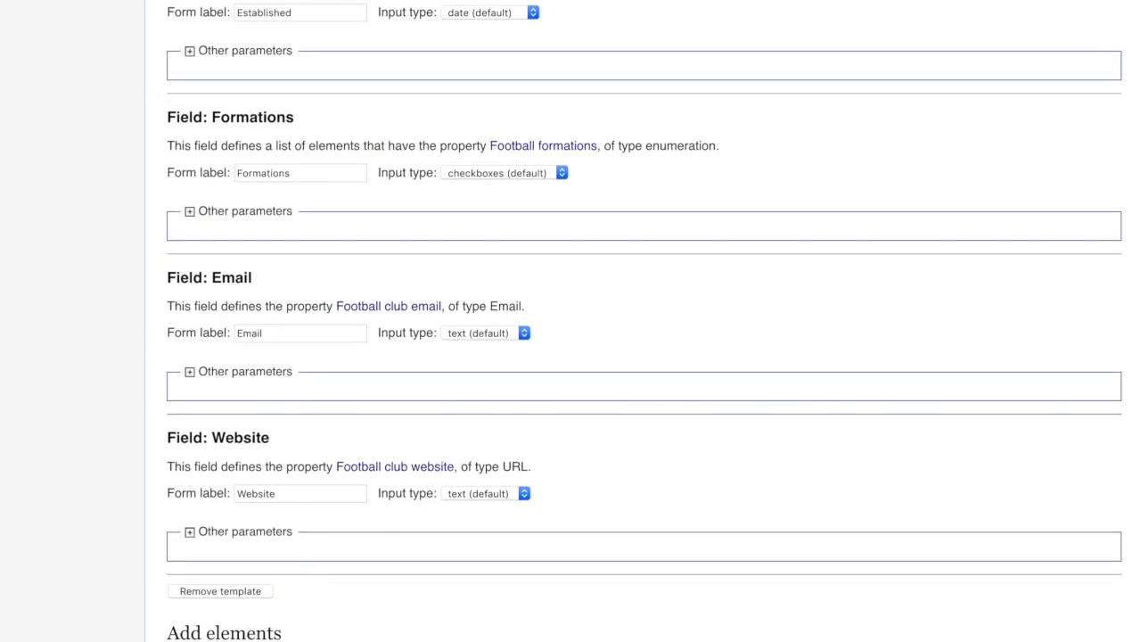
scroll(1138, 542, "down", 4)
scroll(1138, 580, "down", 1)
Review the template fields Crest through Website, checking Crest's other parameters
left_click_drag(1138, 581, 1113, 93)
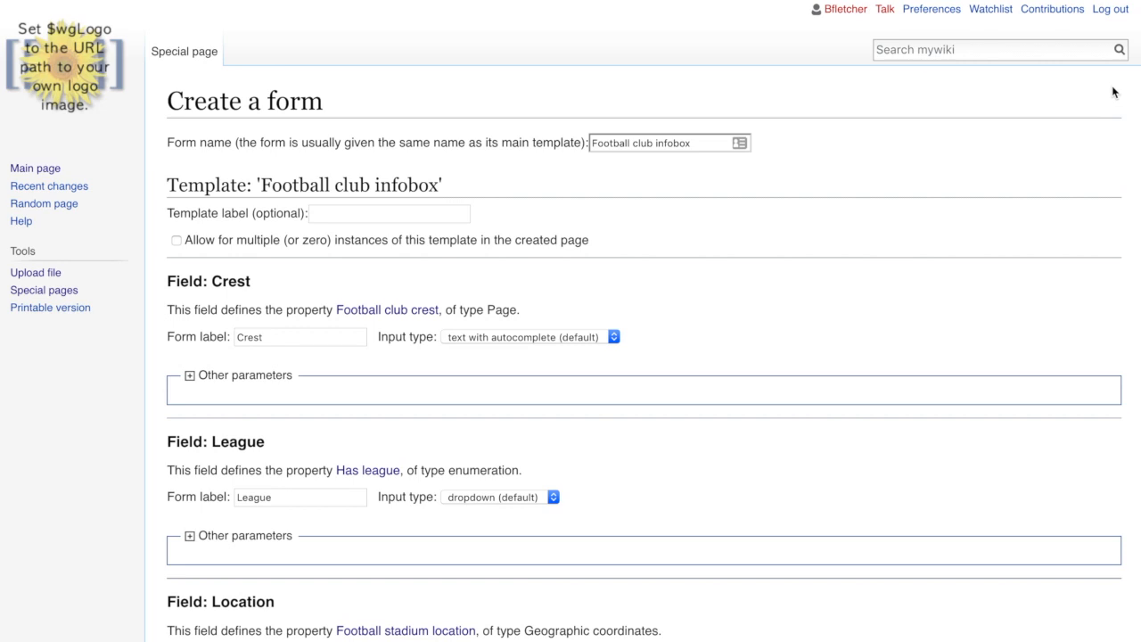
scroll(1114, 116, "down", 2)
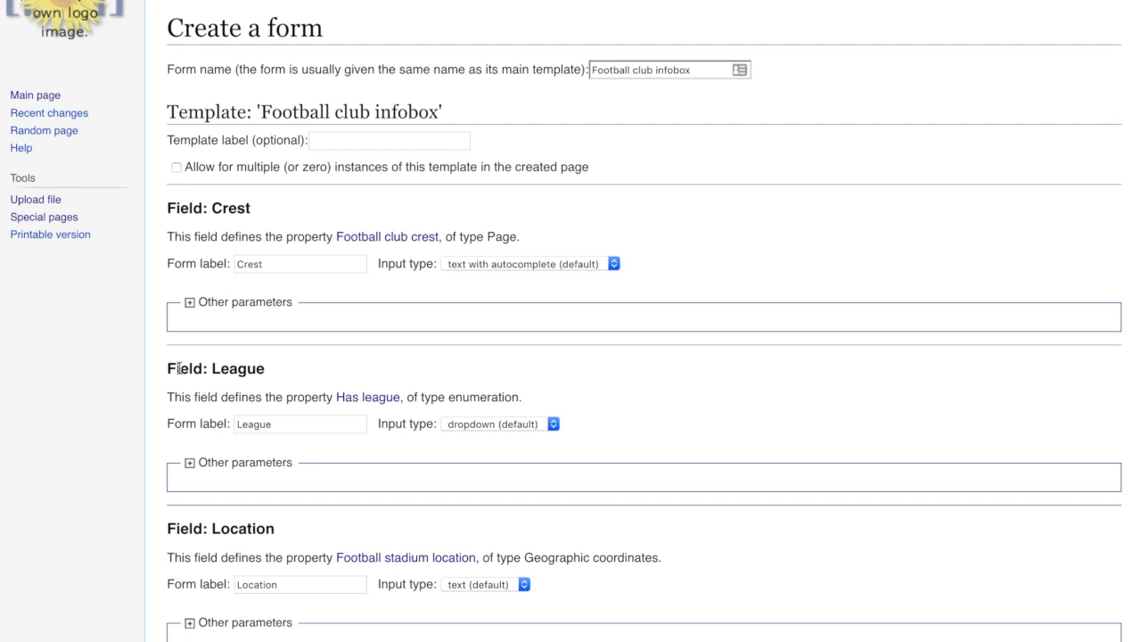
left_click(190, 308)
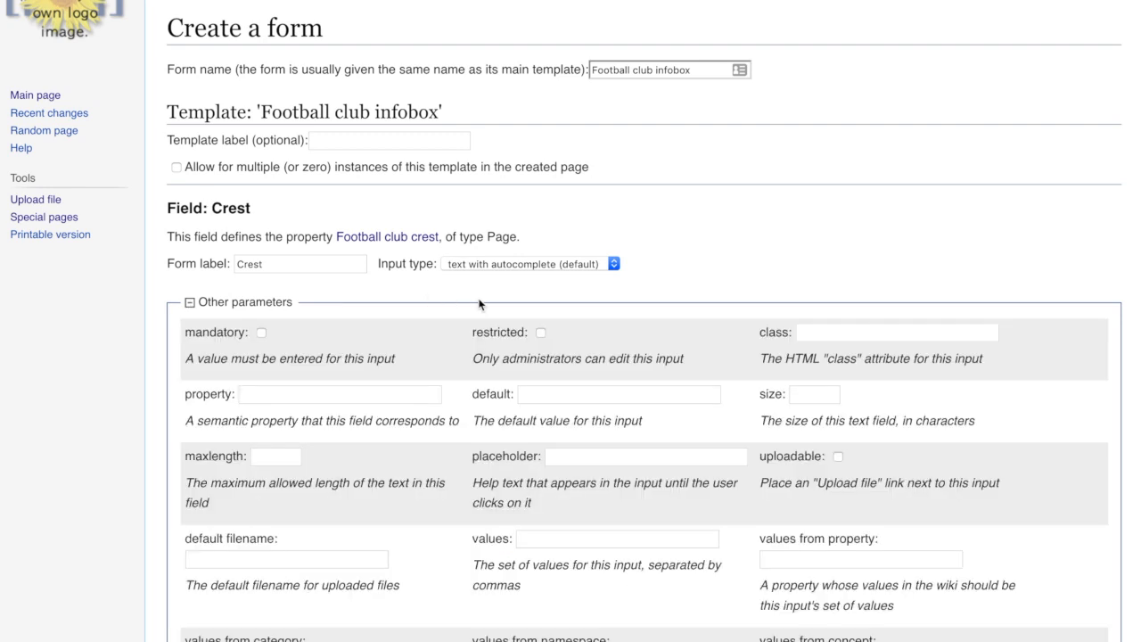
scroll(950, 197, "down", 2)
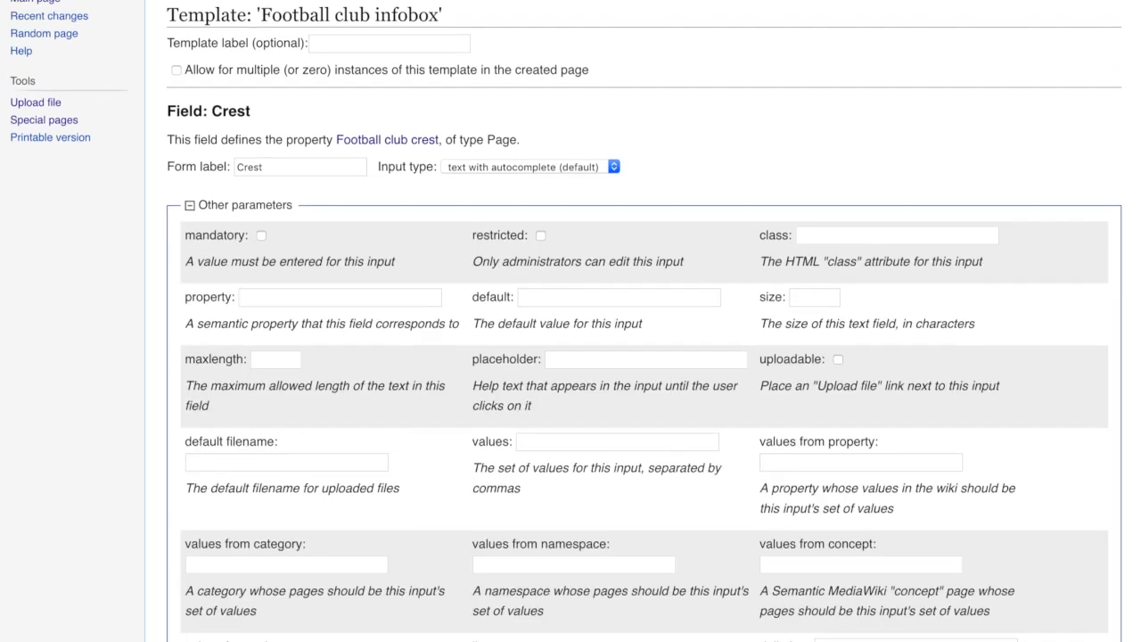
scroll(950, 197, "down", 5)
scroll(950, 197, "up", 3)
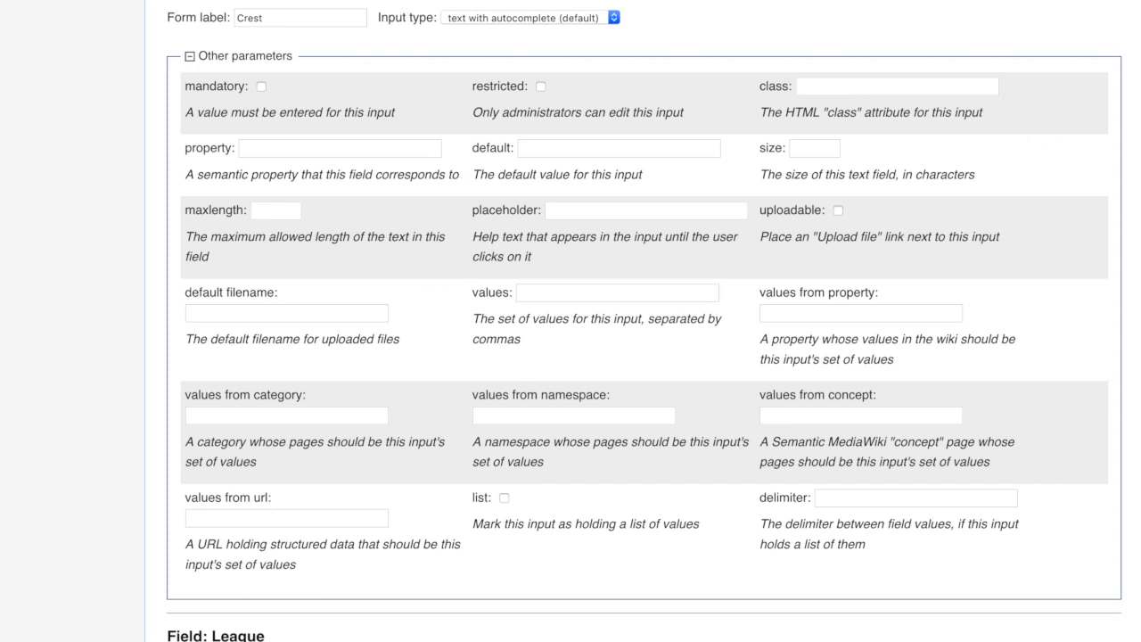
scroll(642, 320, "down", 5)
scroll(642, 321, "up", 4)
scroll(642, 321, "up", 2)
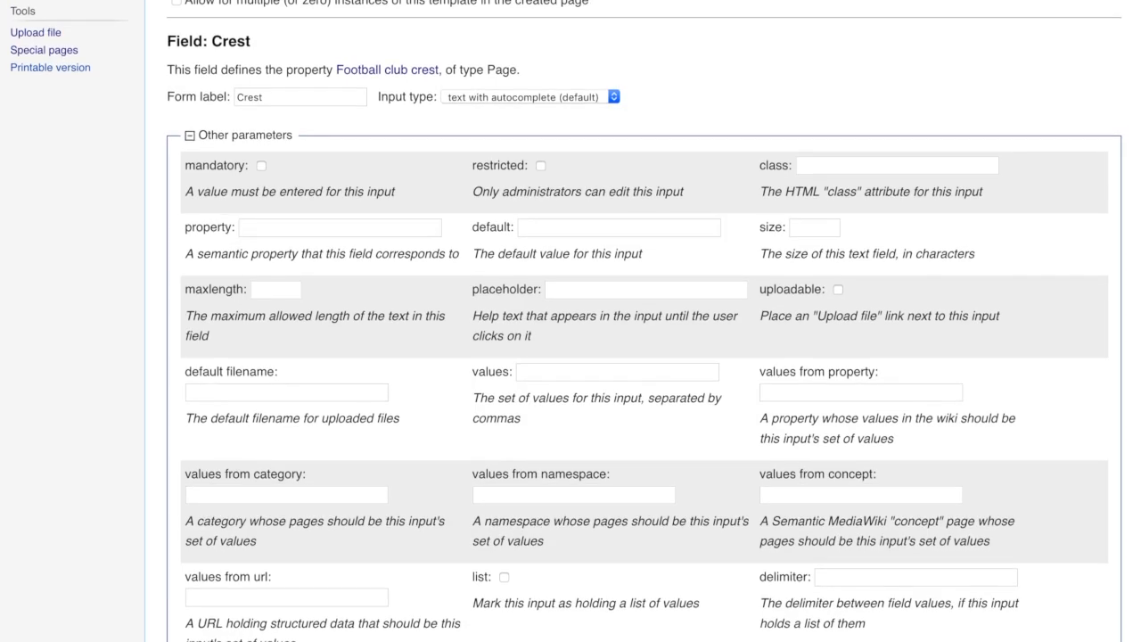
scroll(642, 320, "down", 5)
scroll(642, 320, "up", 2)
scroll(641, 321, "up", 1)
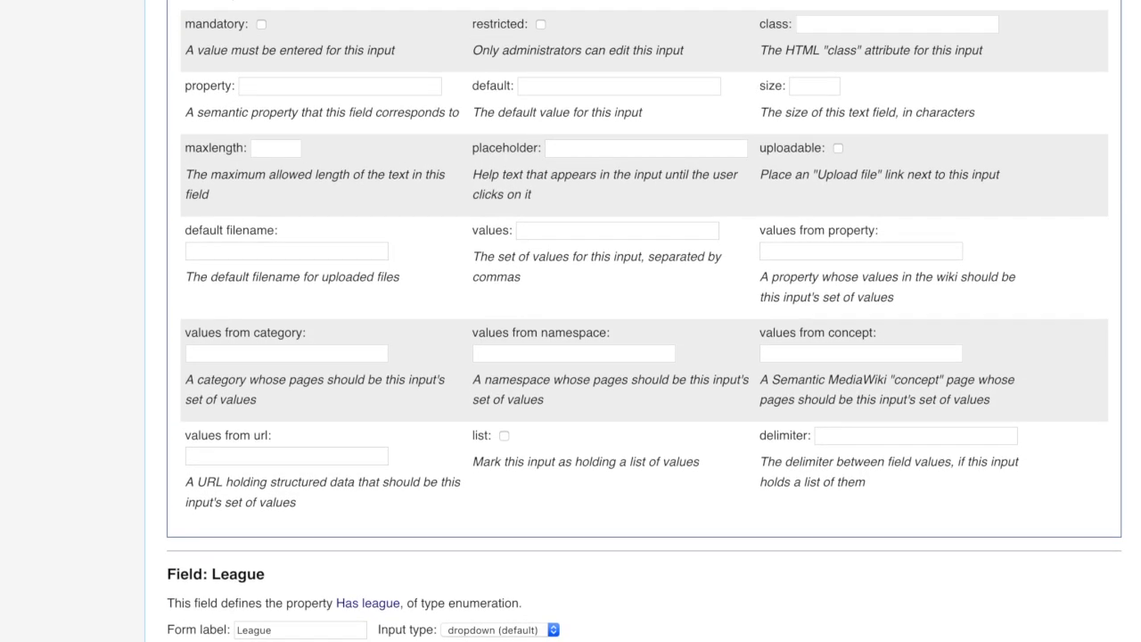
scroll(641, 321, "up", 1)
scroll(374, 259, "up", 4)
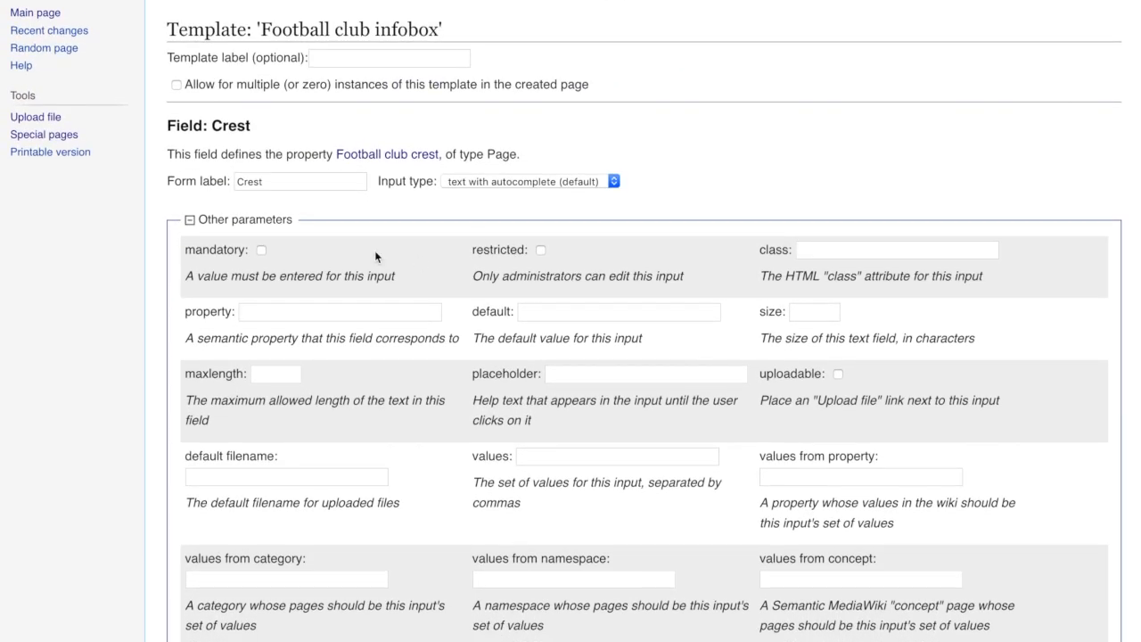
left_click(189, 219)
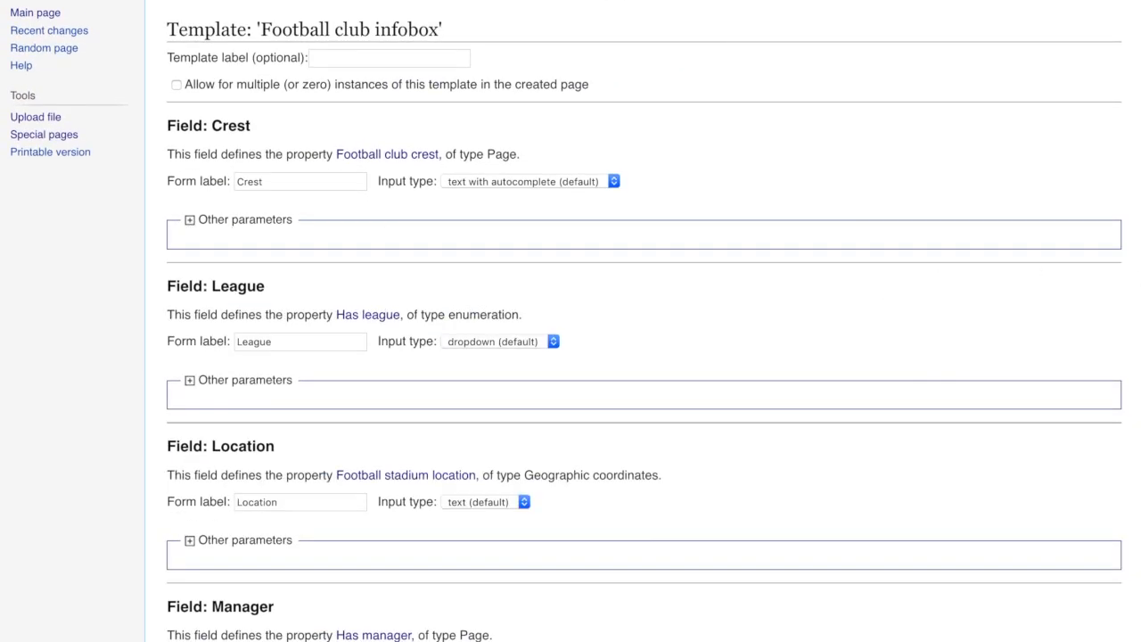
scroll(642, 320, "down", 1)
scroll(641, 321, "down", 2)
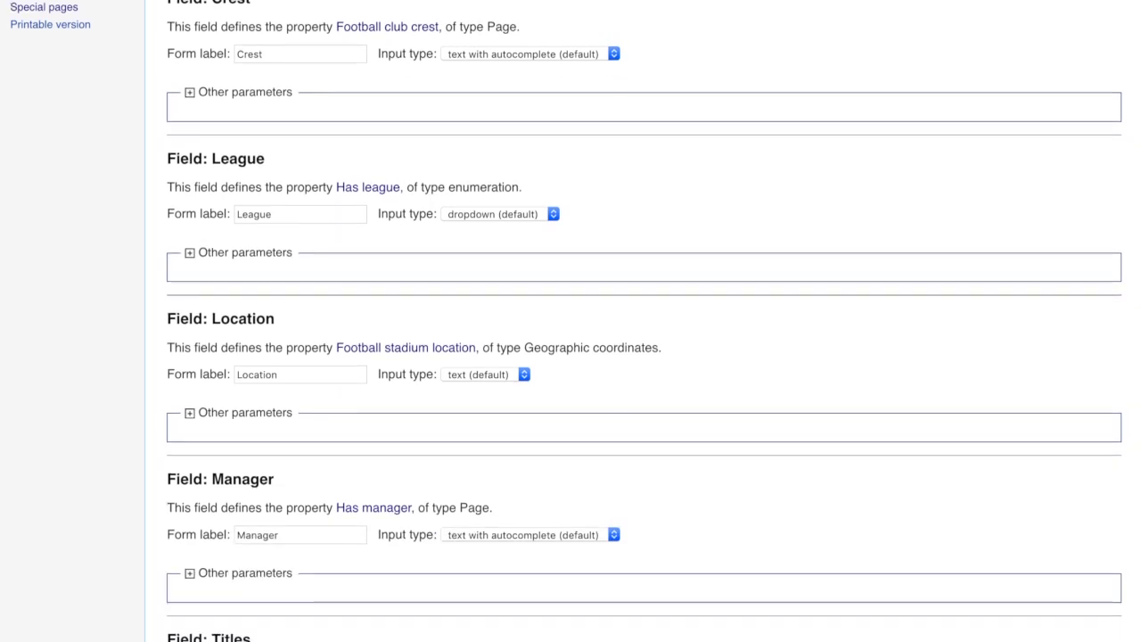
scroll(642, 321, "down", 7)
scroll(642, 321, "down", 1)
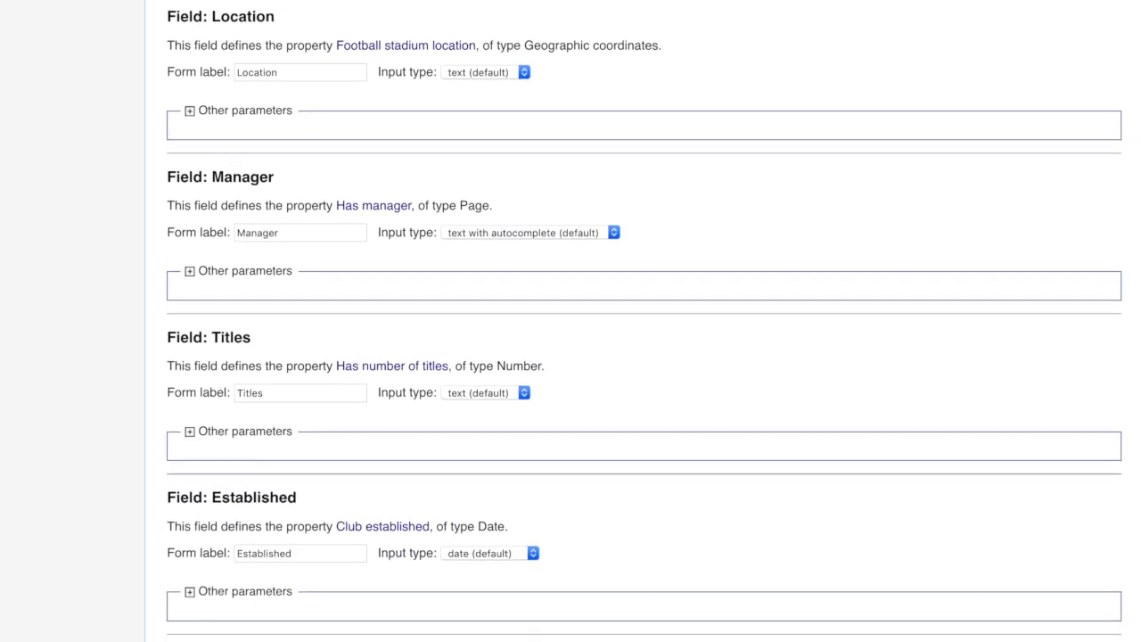
scroll(641, 321, "down", 3)
scroll(641, 321, "down", 3)
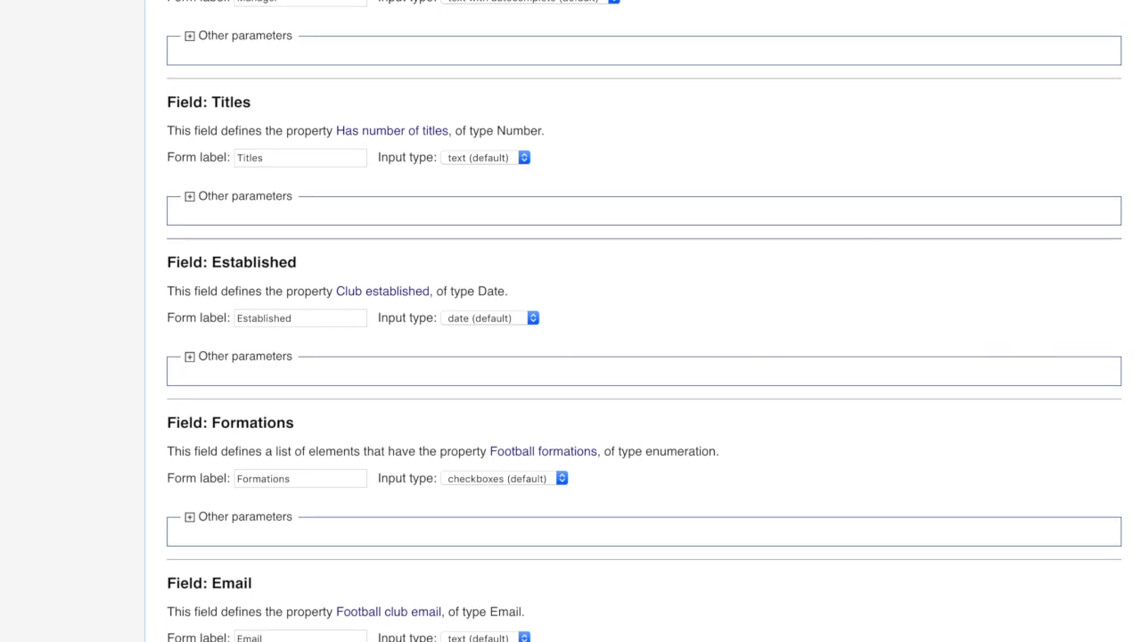
scroll(641, 321, "down", 4)
scroll(641, 321, "down", 2)
scroll(642, 321, "down", 5)
scroll(642, 321, "down", 2)
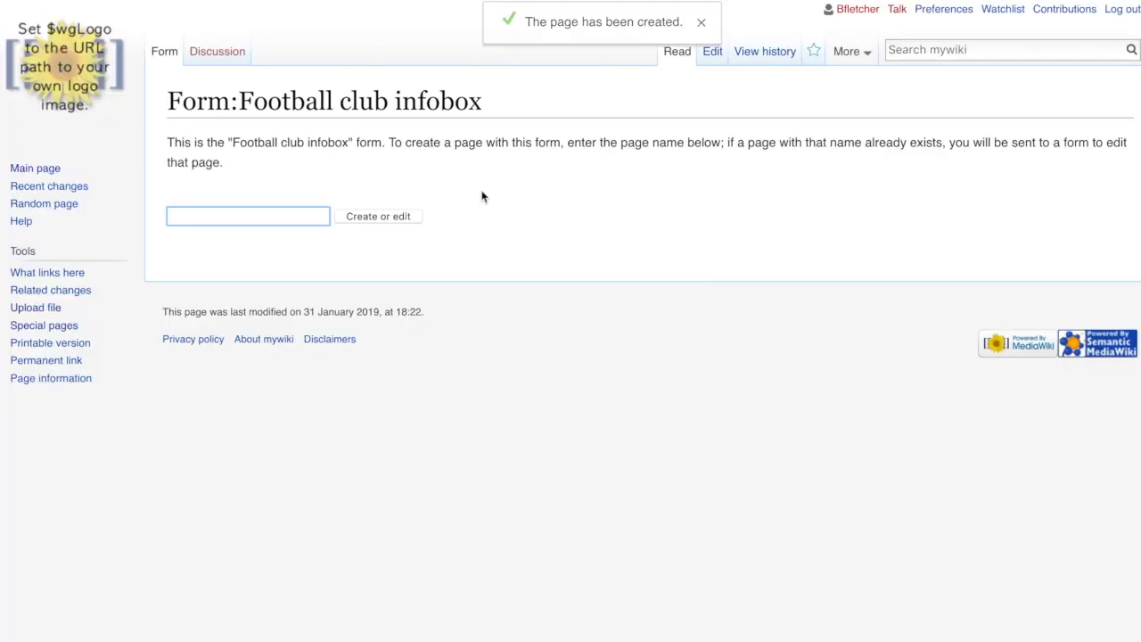
type("Ar")
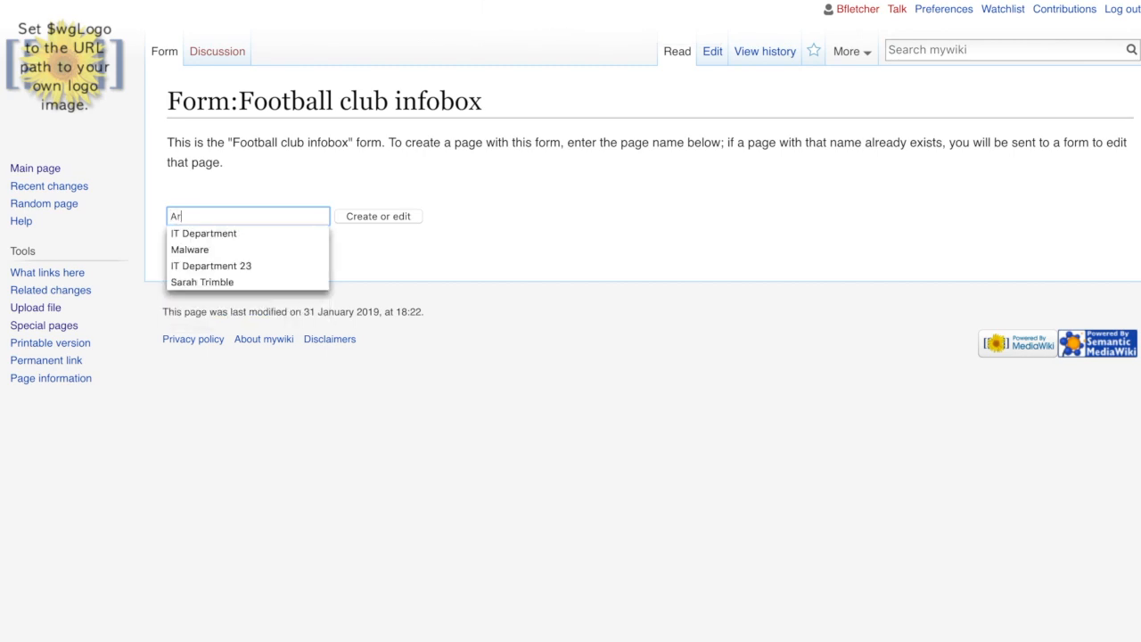
type("senal F")
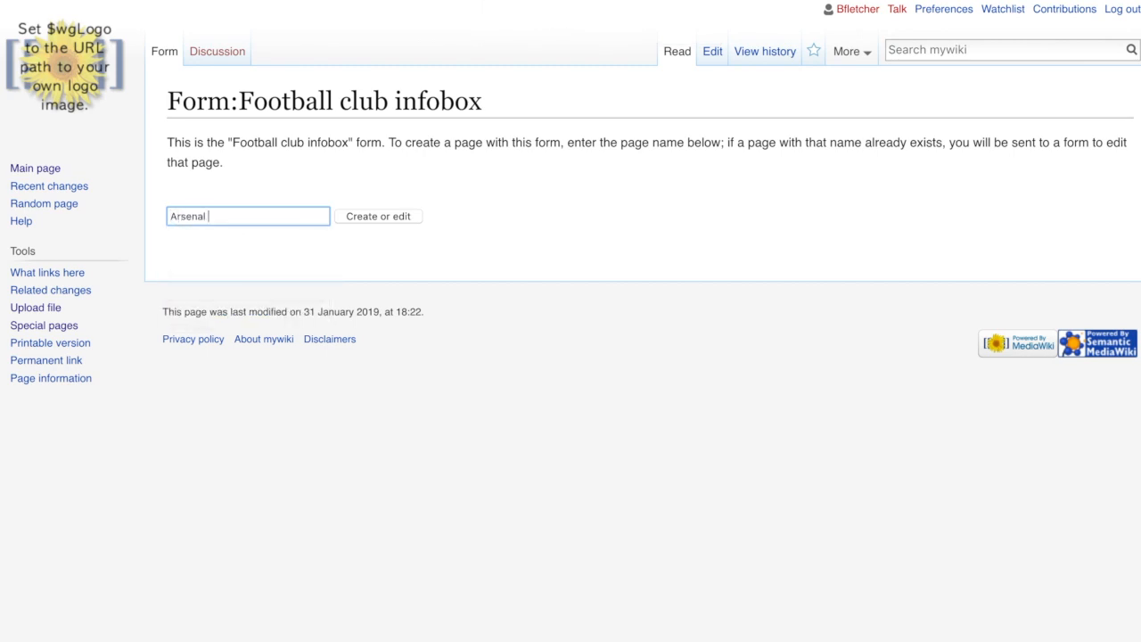
type("ootbal")
type("l Club")
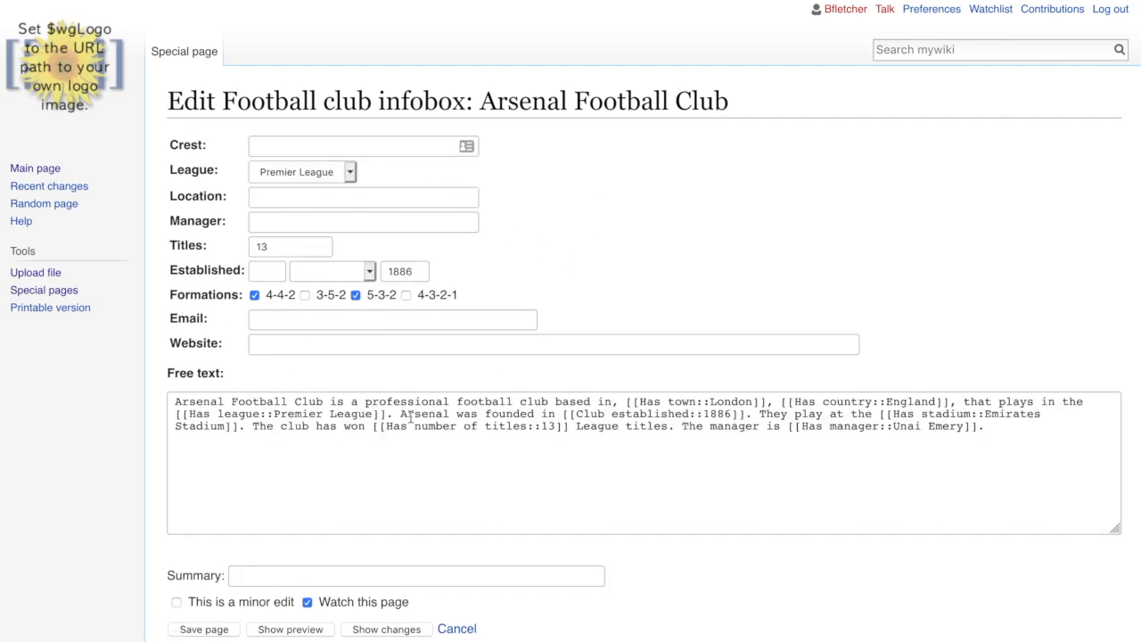
Leave the founding month blank in the club's date field
left_click(265, 452)
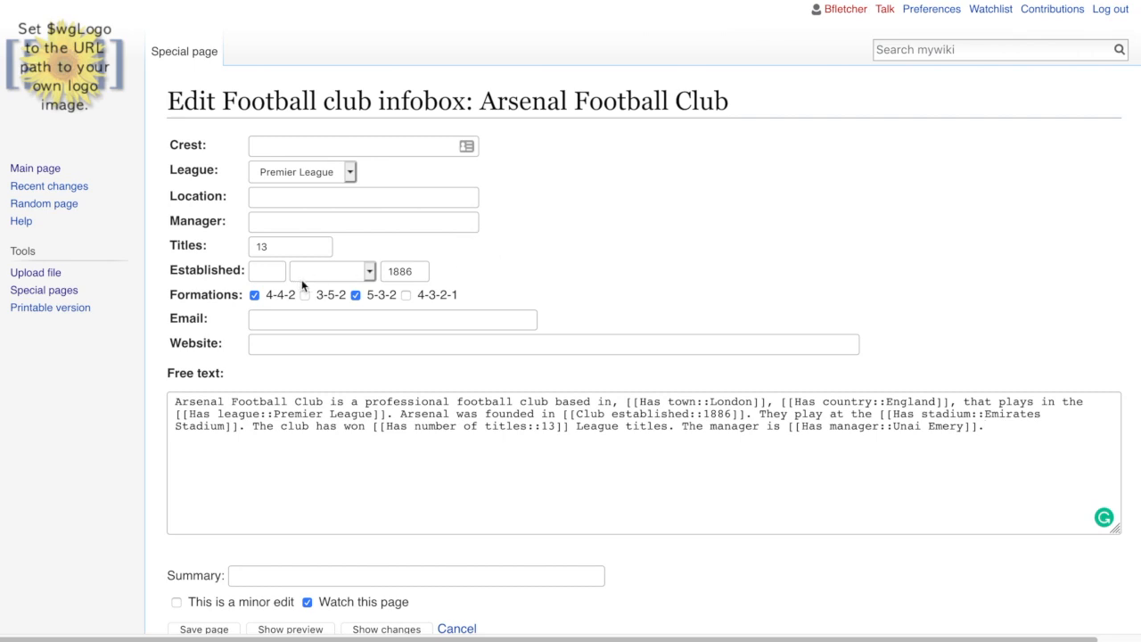
left_click(356, 272)
left_click(356, 274)
left_click(368, 272)
left_click(368, 271)
left_click(333, 273)
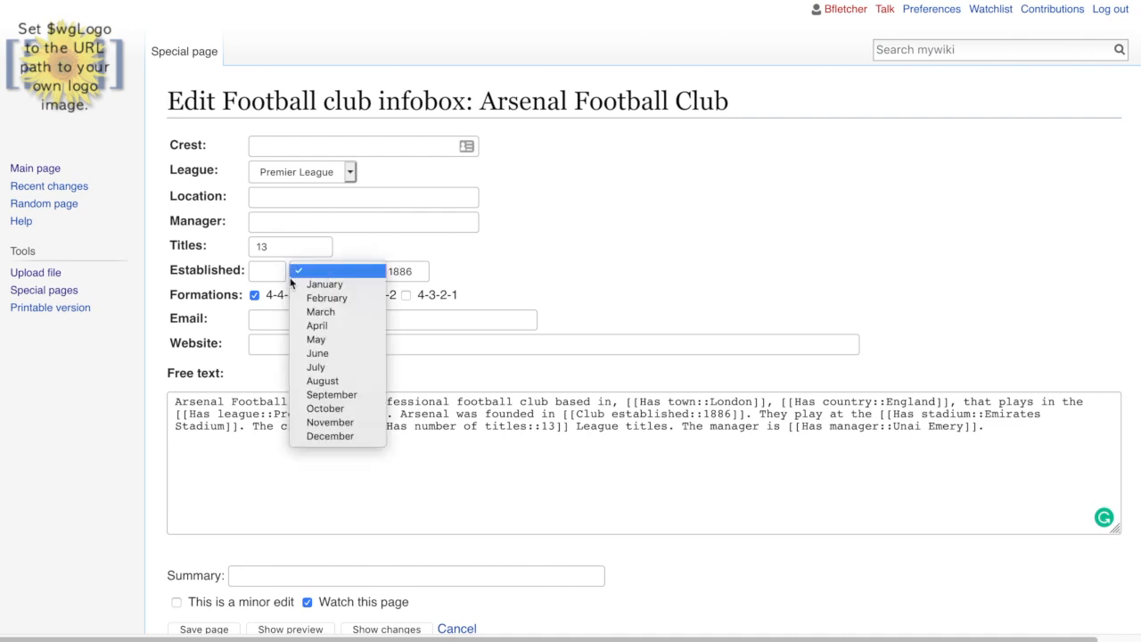
left_click(266, 275)
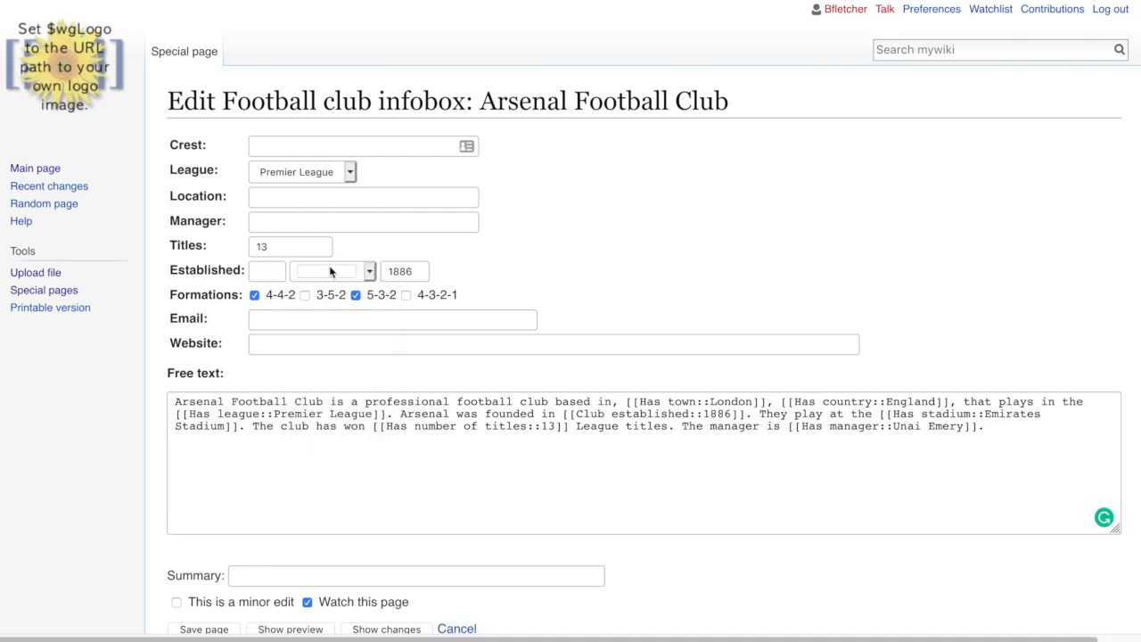
Keep Premier League as the league and step through the Crest, Location, Manager, Website and Email entries
left_click(351, 173)
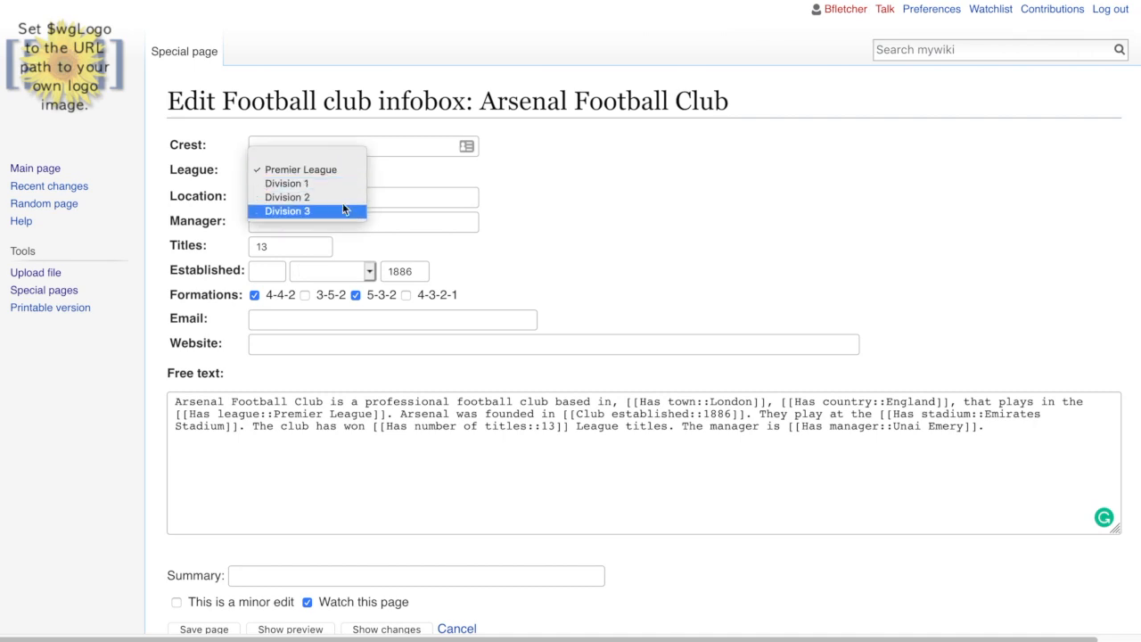
left_click(337, 168)
left_click(347, 145)
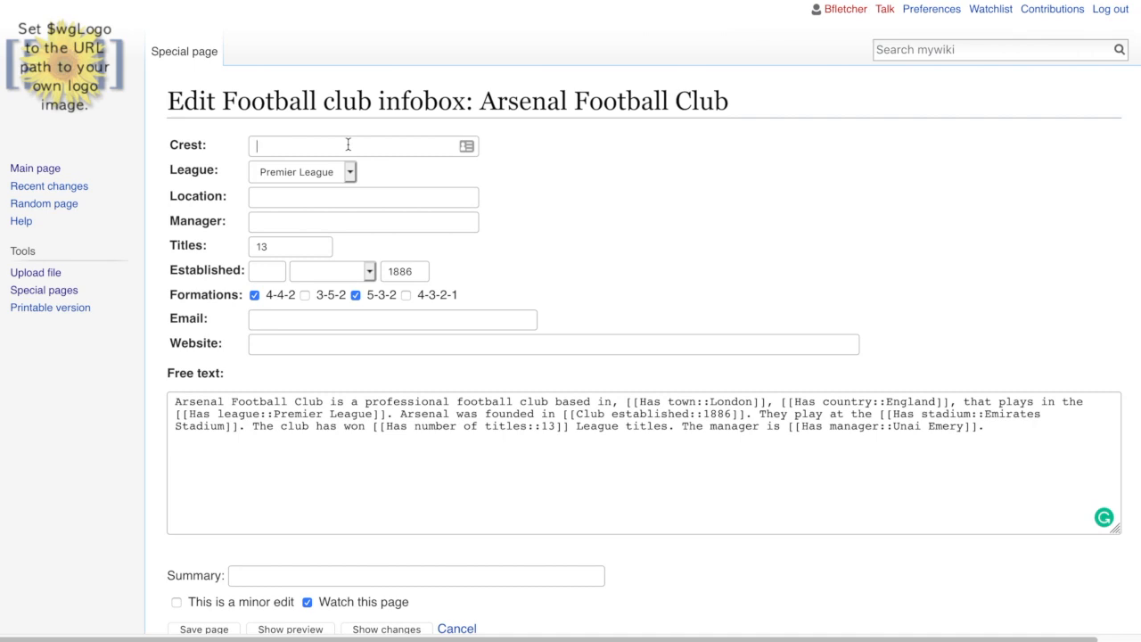
left_click(328, 195)
left_click(326, 221)
left_click(301, 323)
left_click(301, 342)
left_click(316, 317)
Tick the 4-3-2-1 formation and confirm the league stays Premier League
left_click(405, 295)
left_click(351, 174)
left_click(349, 172)
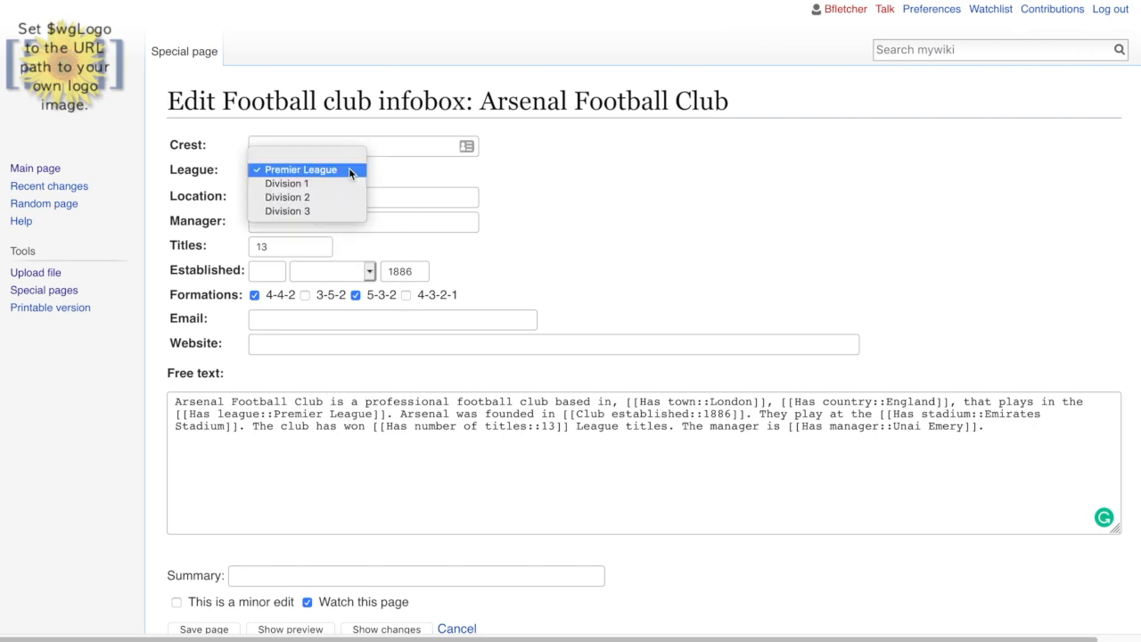
left_click(349, 172)
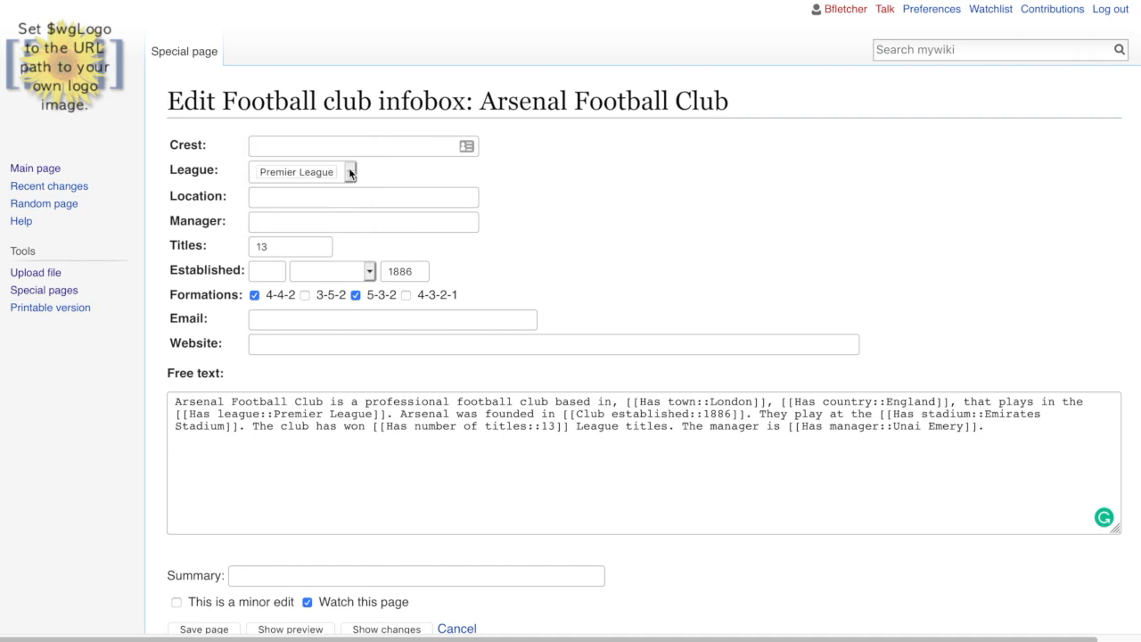
left_click(349, 172)
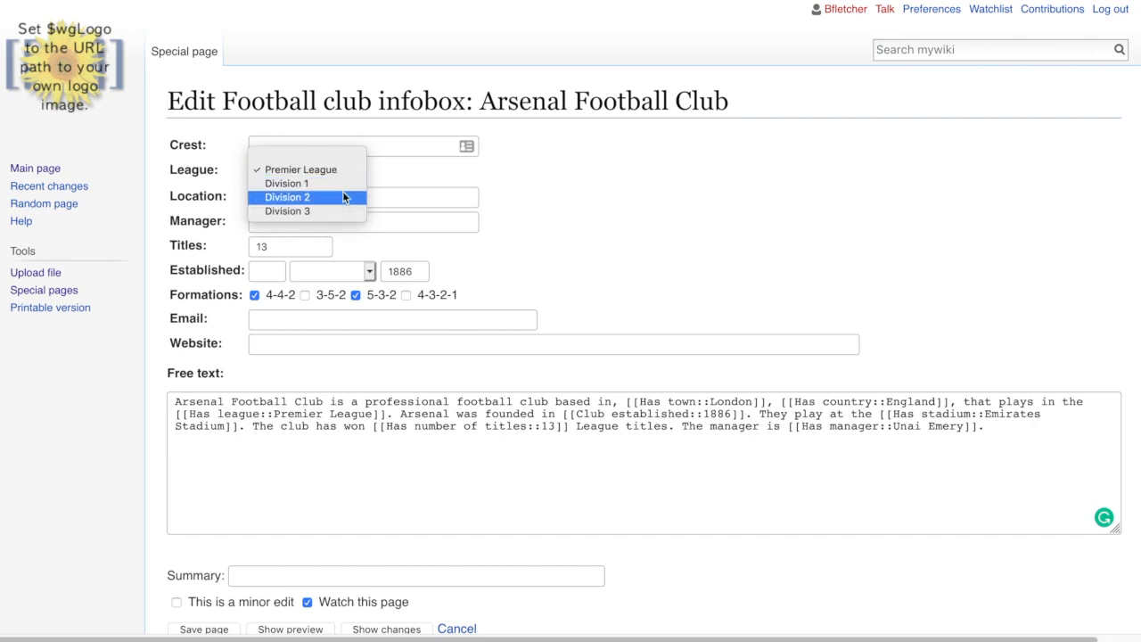
left_click(342, 169)
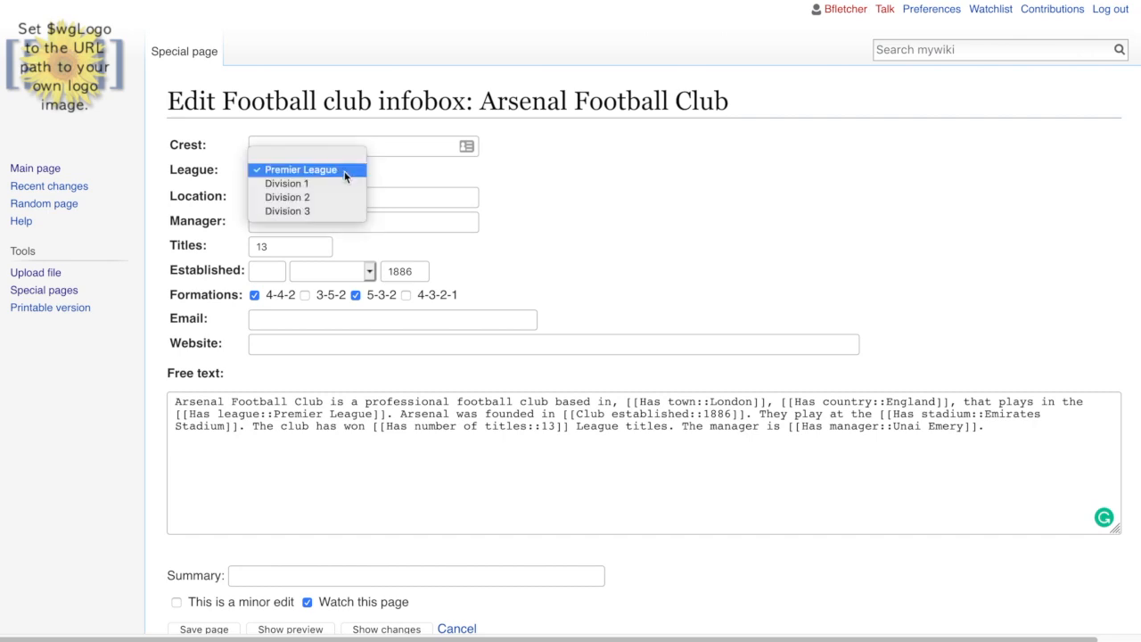
left_click(344, 171)
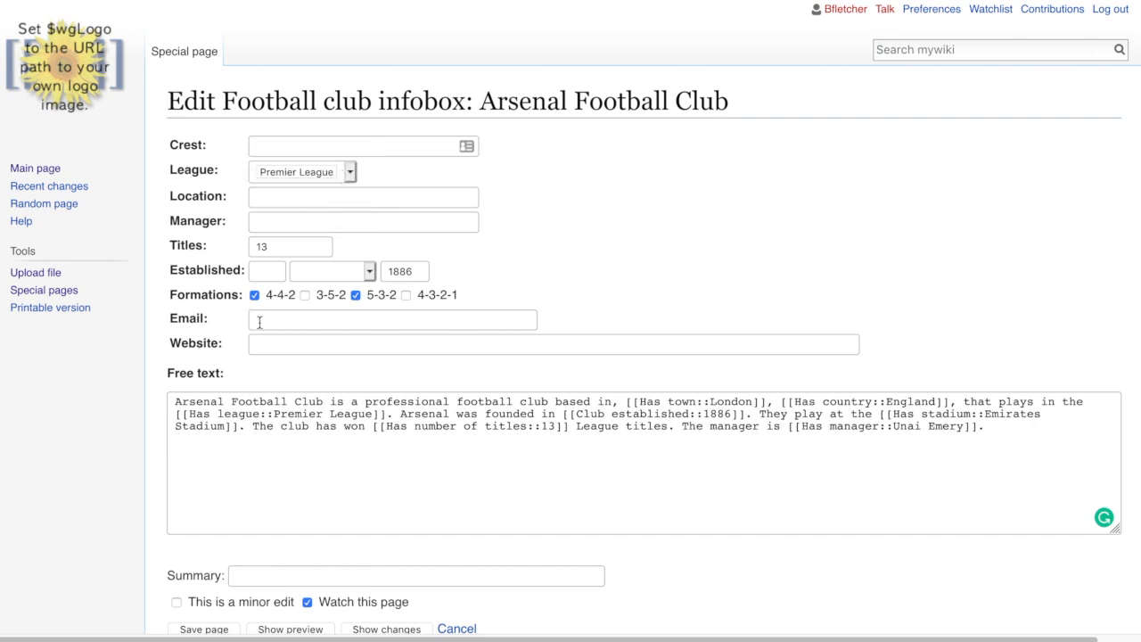
Settle the formations as 4-4-2, 3-5-2 and 5-3-2, unticking 4-3-2-1
left_click(306, 296)
left_click(355, 295)
left_click(406, 295)
left_click(306, 295)
left_click(406, 298)
Set the Manager field to Unai Emery from the autocomplete suggestions
left_click(273, 477)
key("shift+Left")
key("shift+Left")
key("shift+Left")
scroll(375, 508, "down", 3)
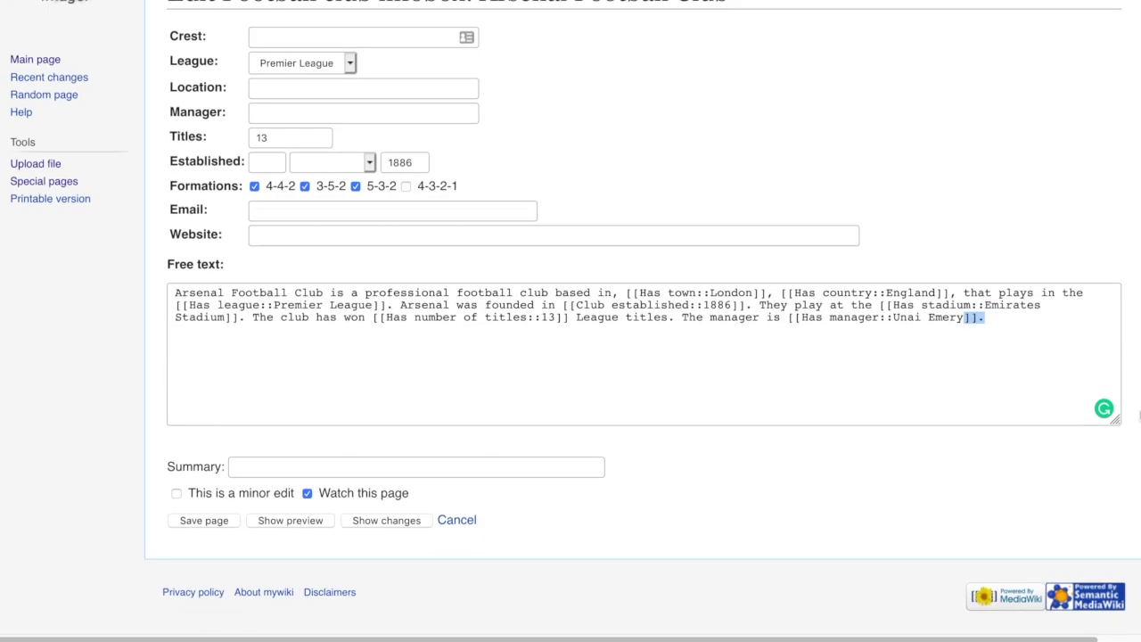
left_click(287, 90)
left_click(285, 116)
type("Un")
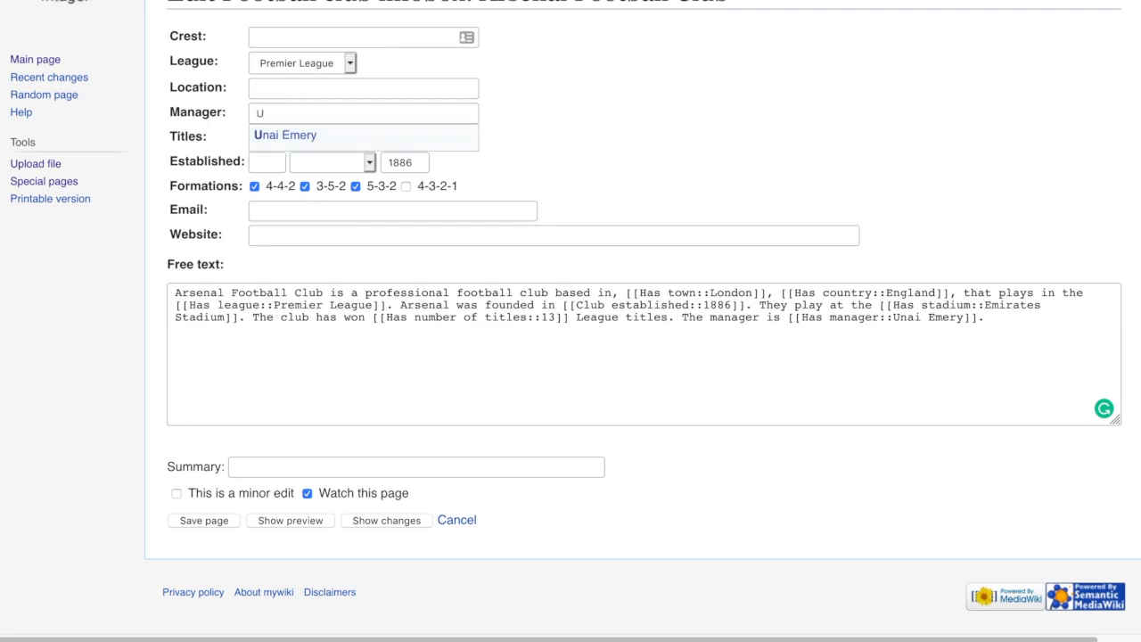
type("a")
left_click(294, 134)
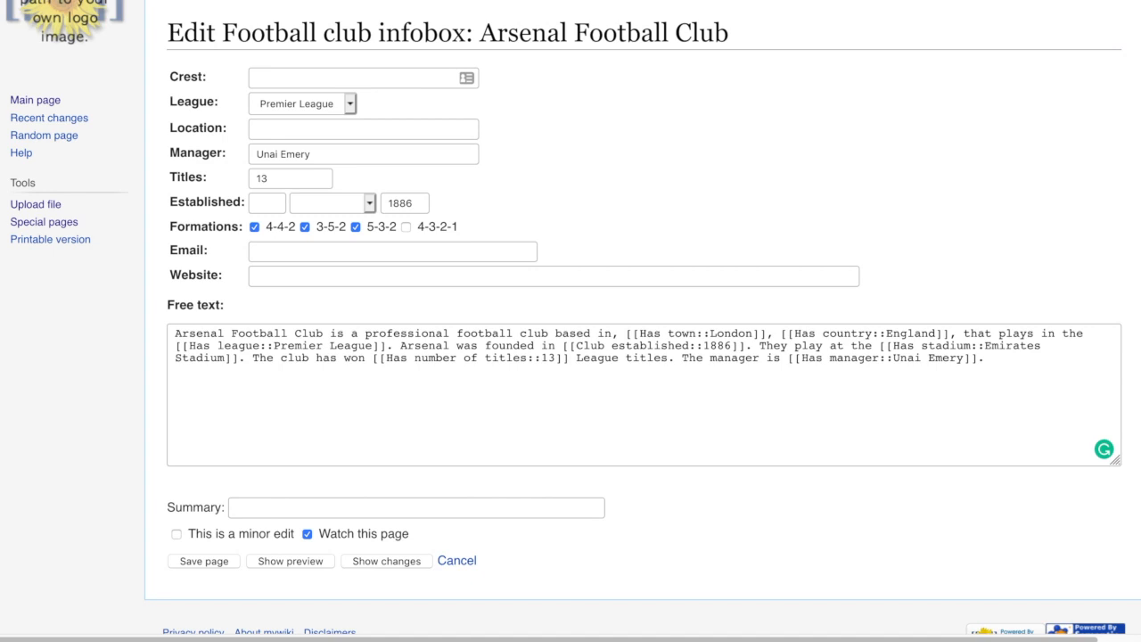
scroll(570, 320, "down", 1)
Save the form so Arsenal's page shows manager Unai Emery and the three formations
left_click(214, 524)
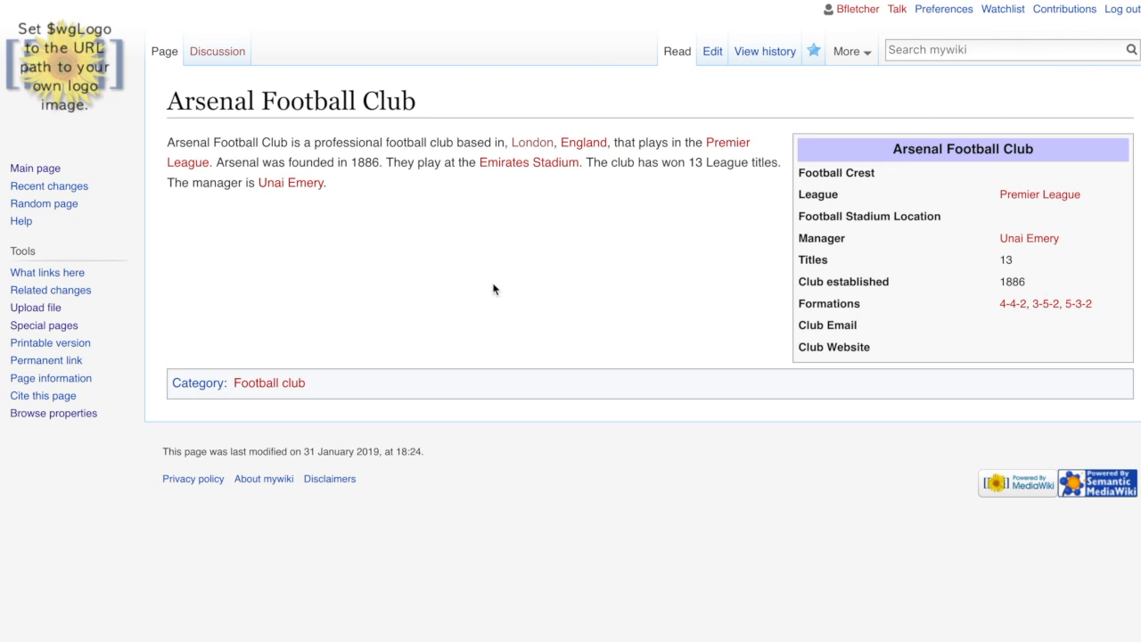
key("super+Tab")
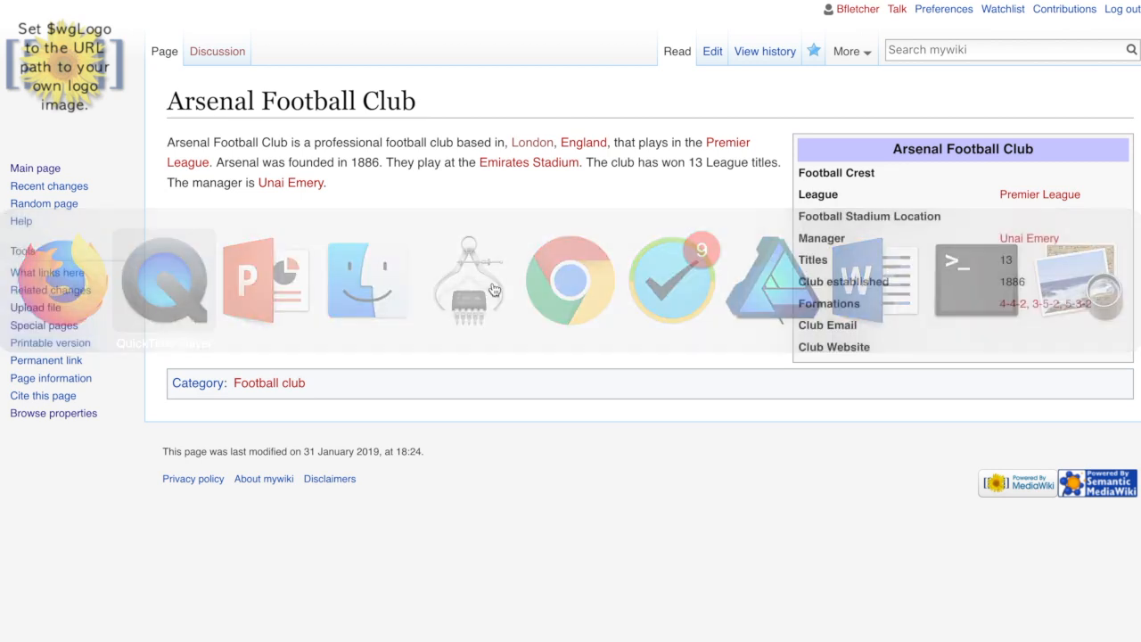